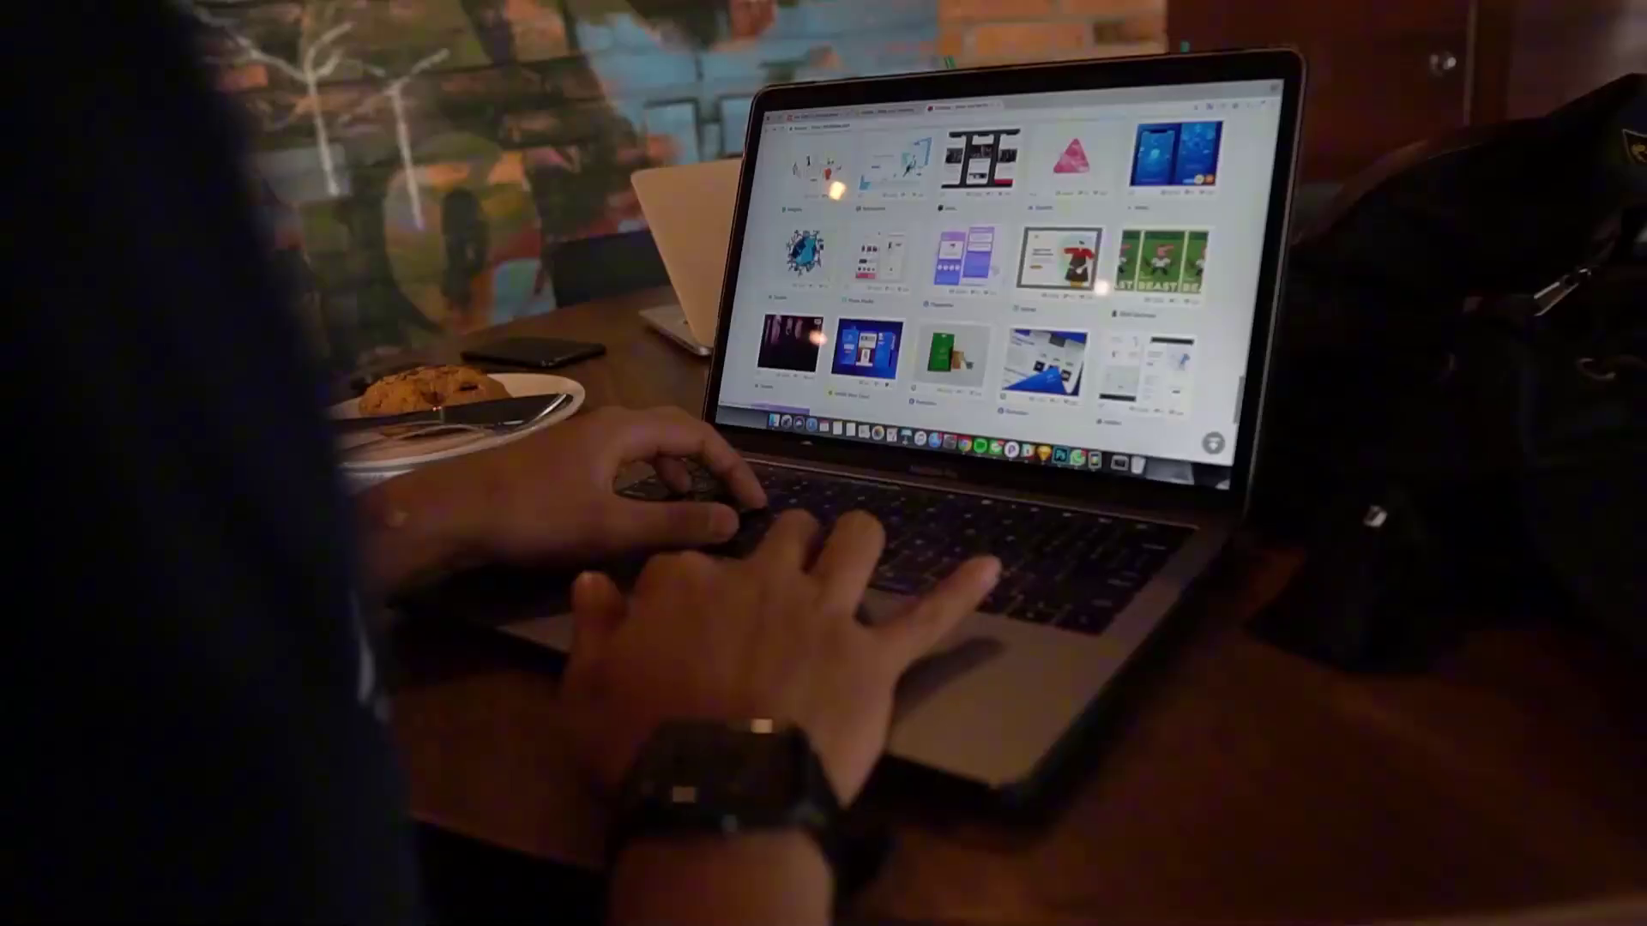
Step: Browse the design gallery and load more thumbnails
scroll(995, 258, down, 5)
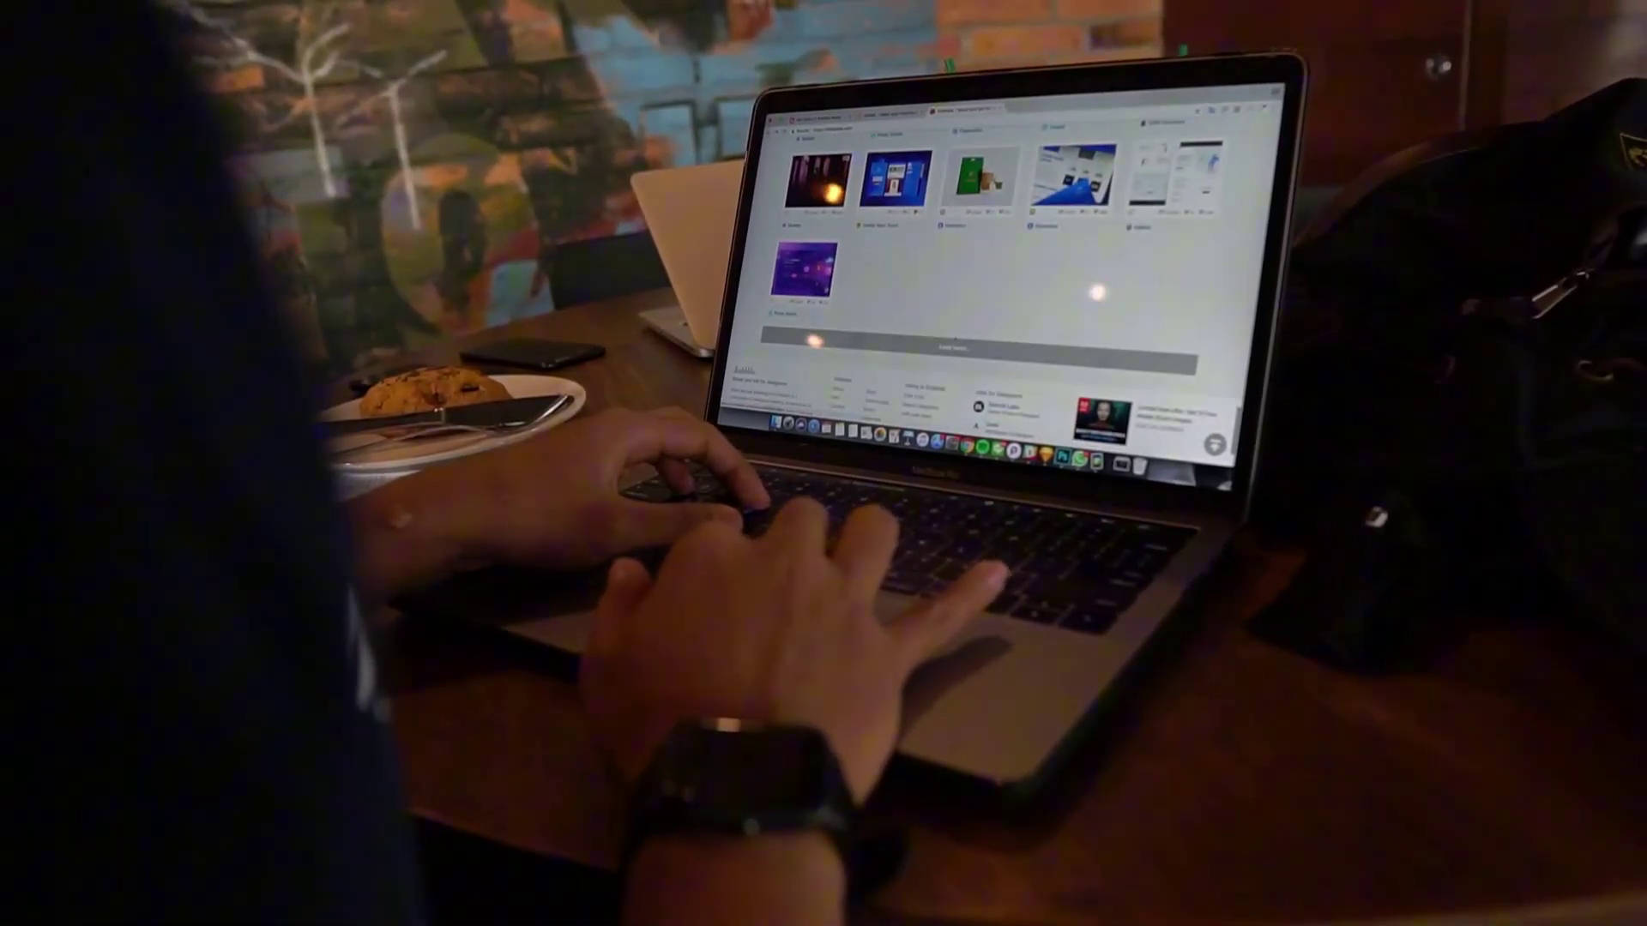
click(955, 346)
scroll(995, 274, up, 2)
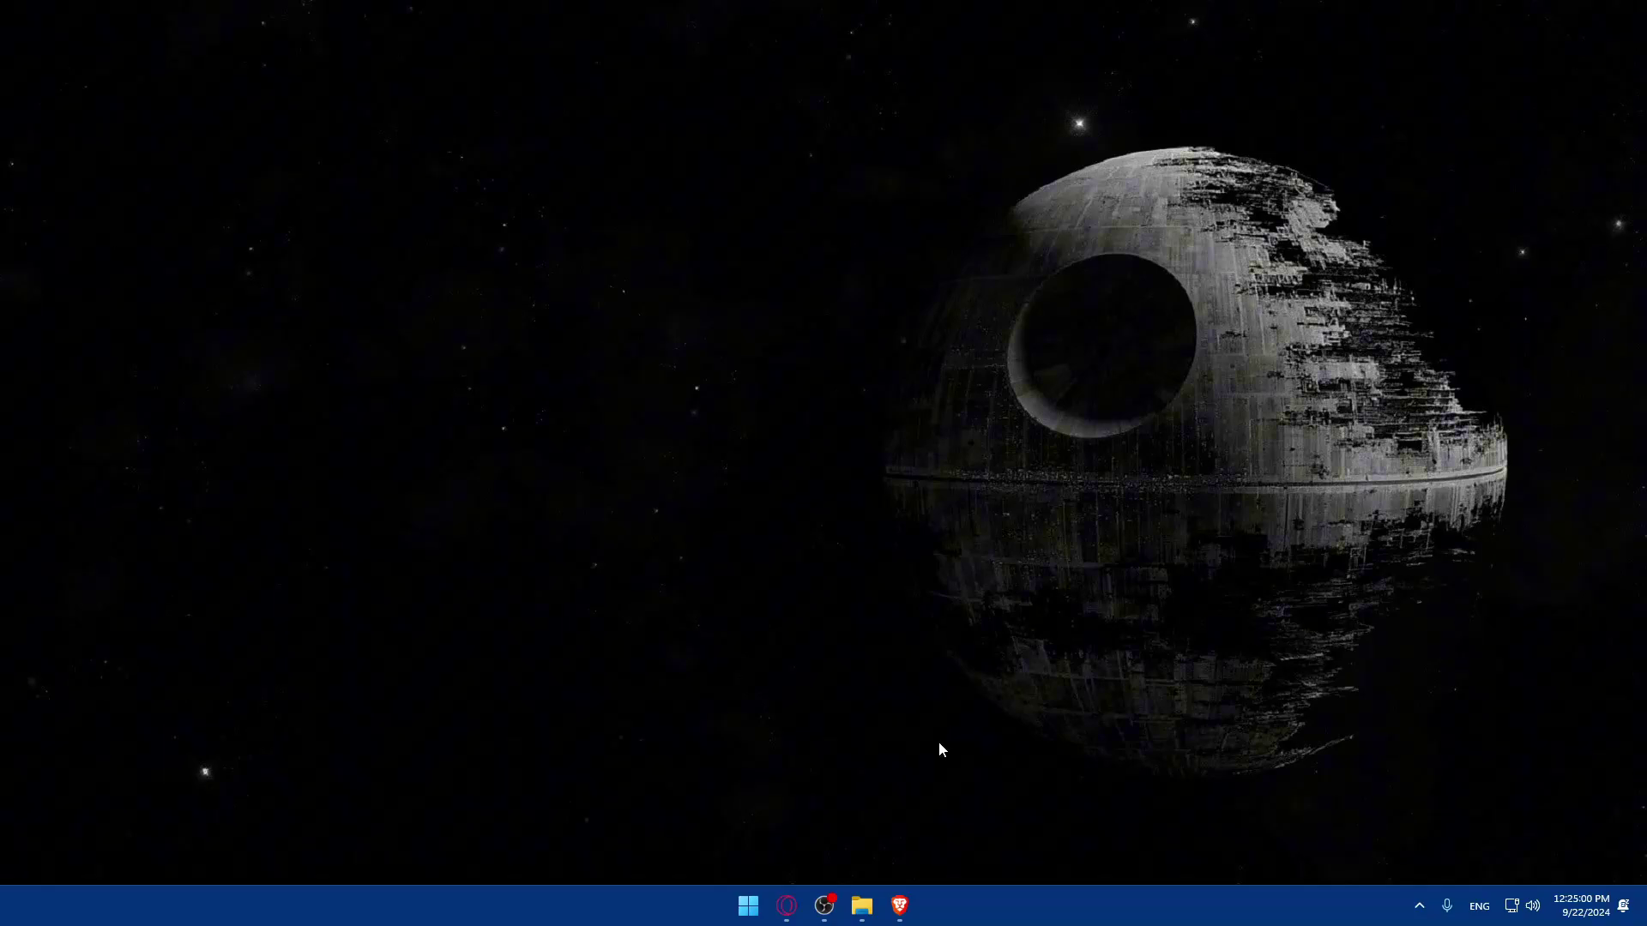
Step: Open a new Brave window and go to airtable.com
click(899, 905)
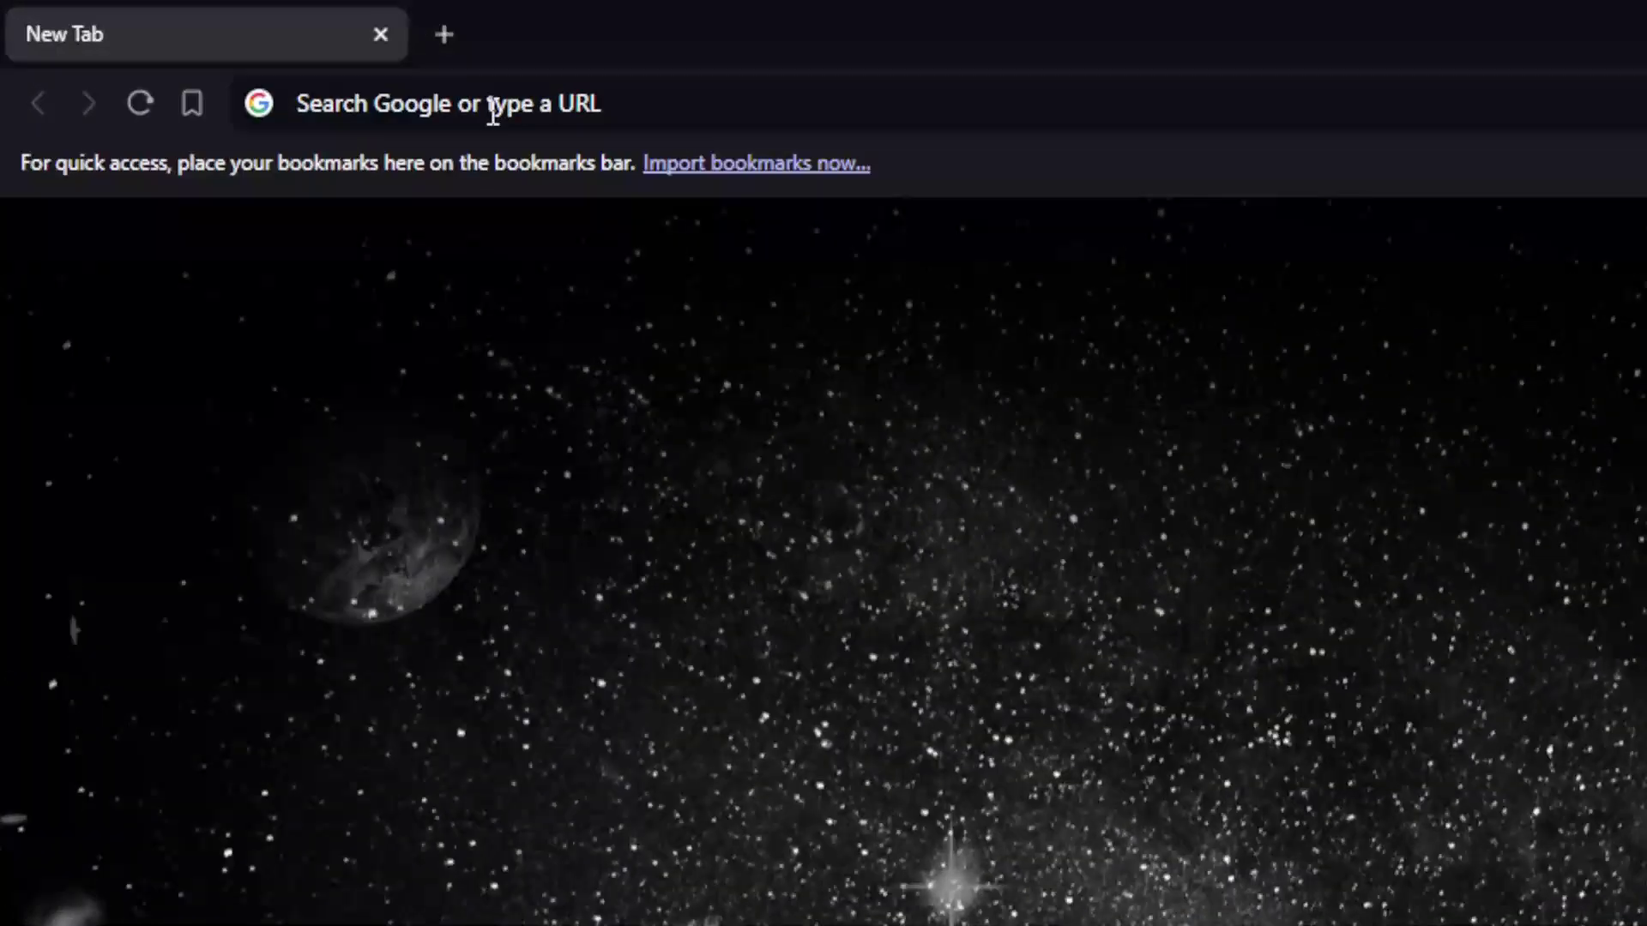
click(247, 54)
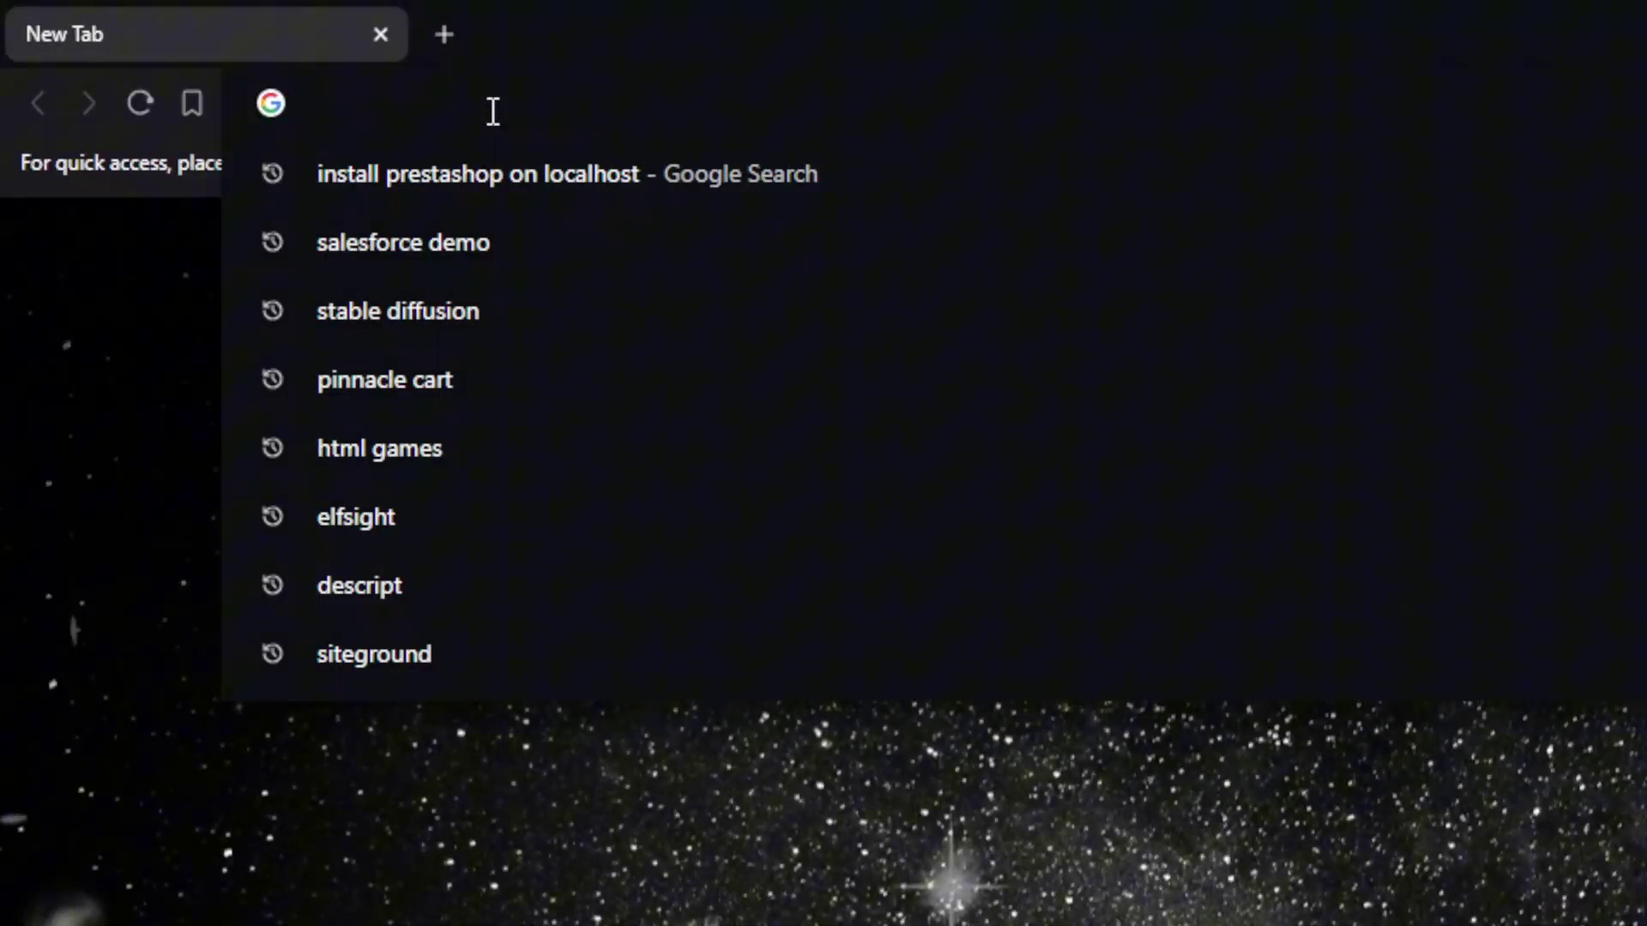
text(airtable.com)
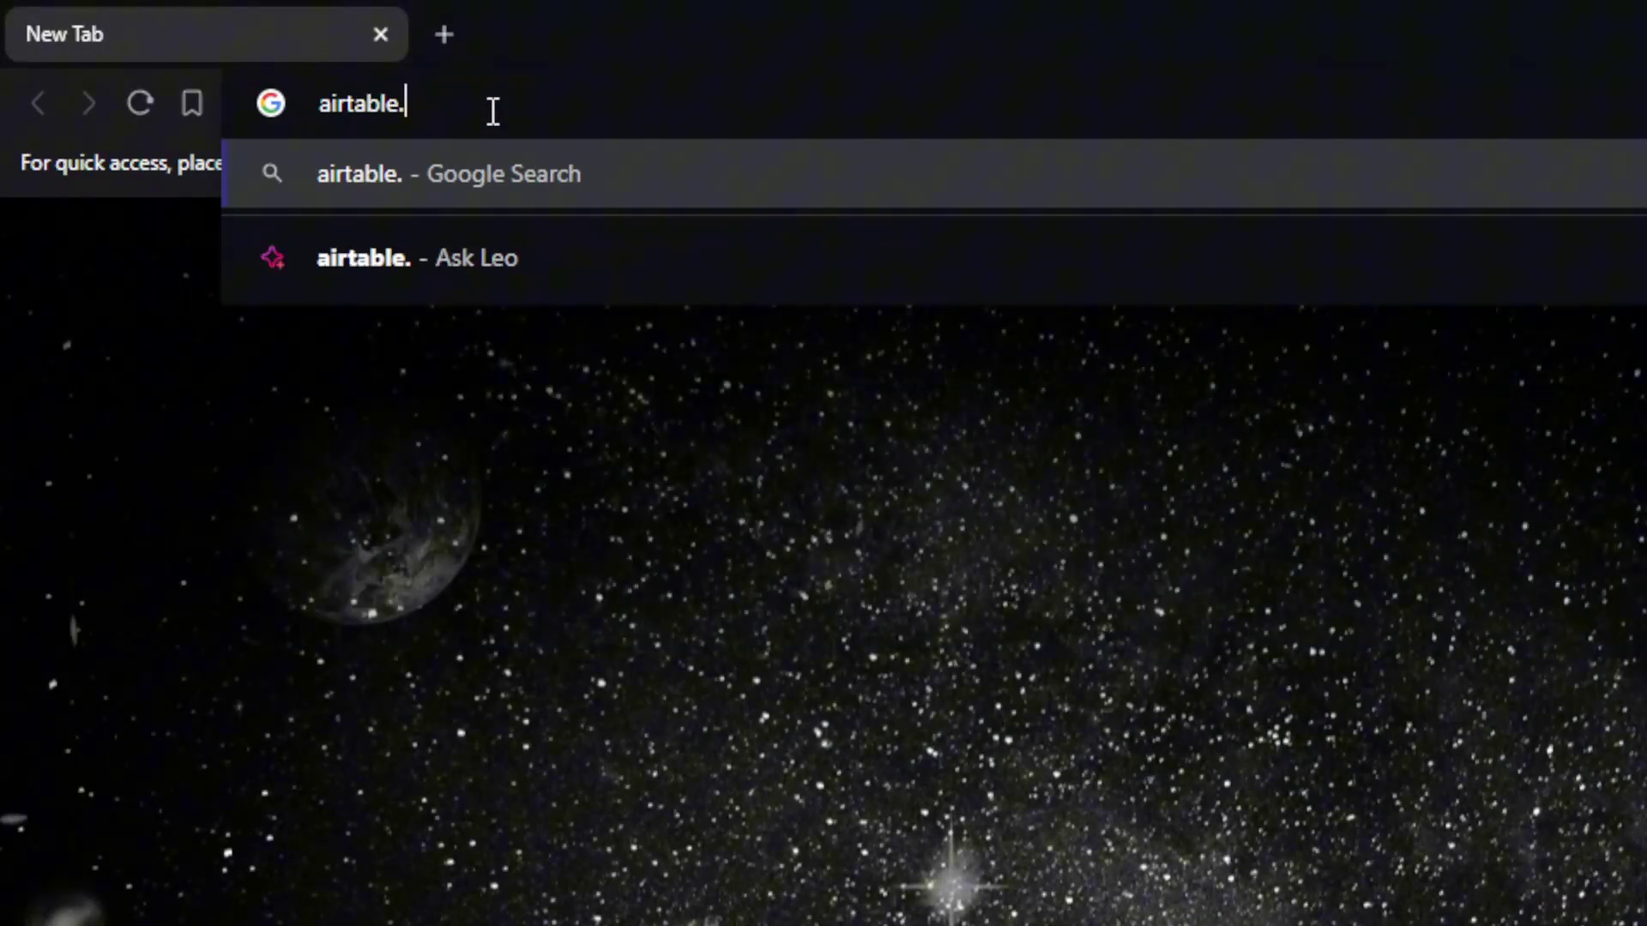
key(Return)
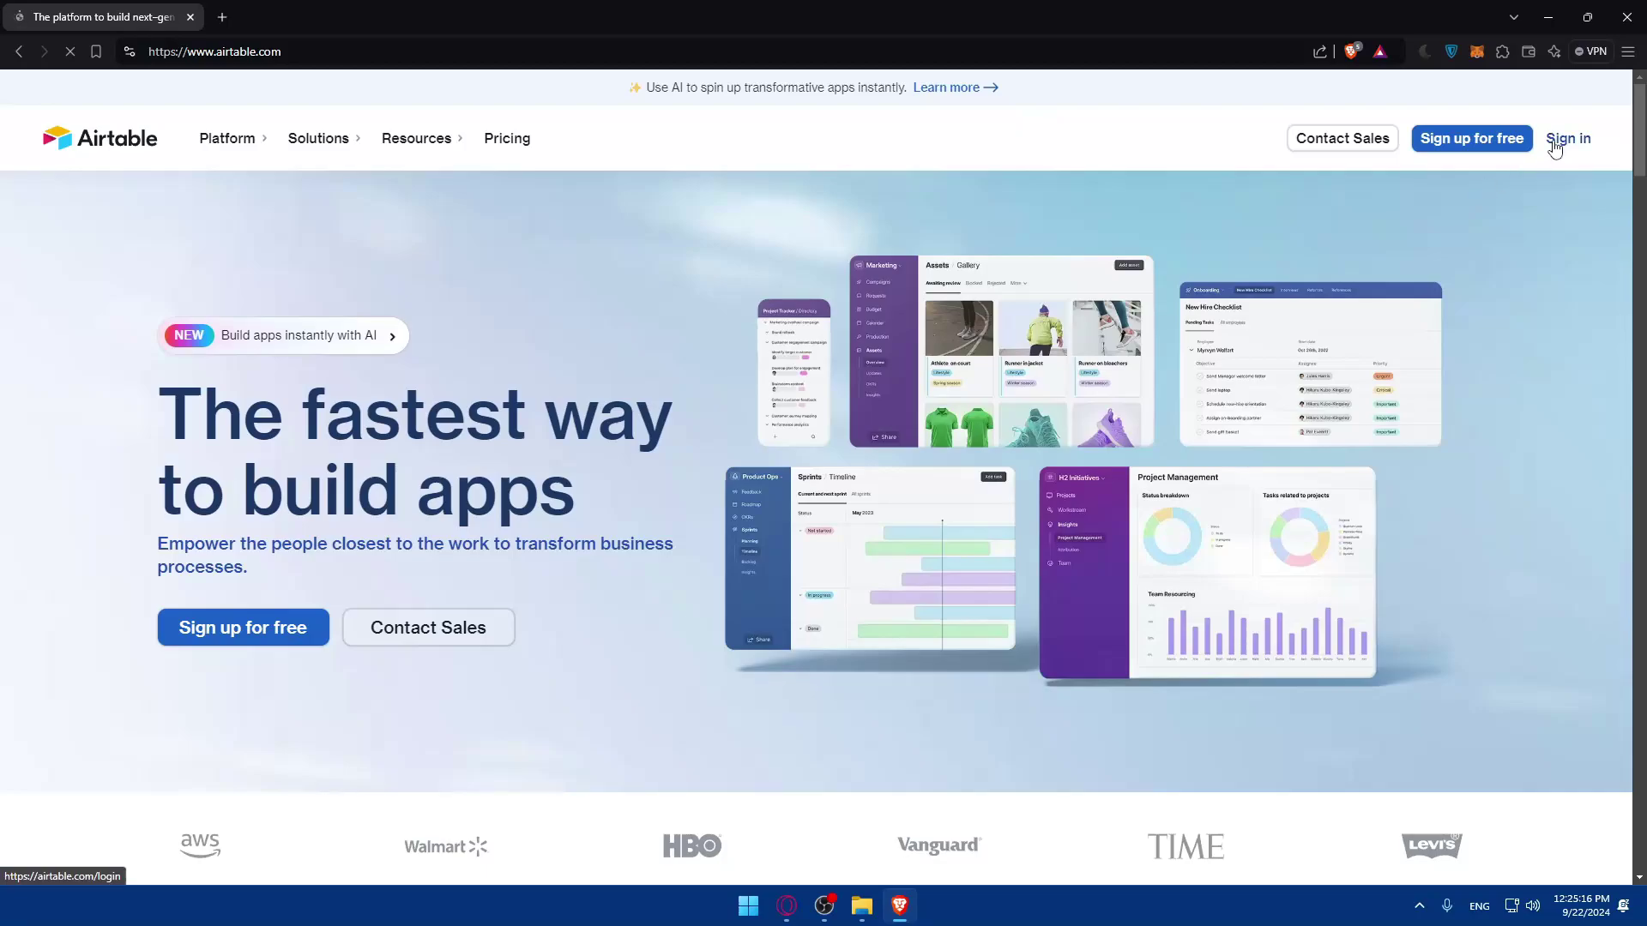
Step: Sign in to Airtable through the Sign in with Google option using your Google account
click(1555, 146)
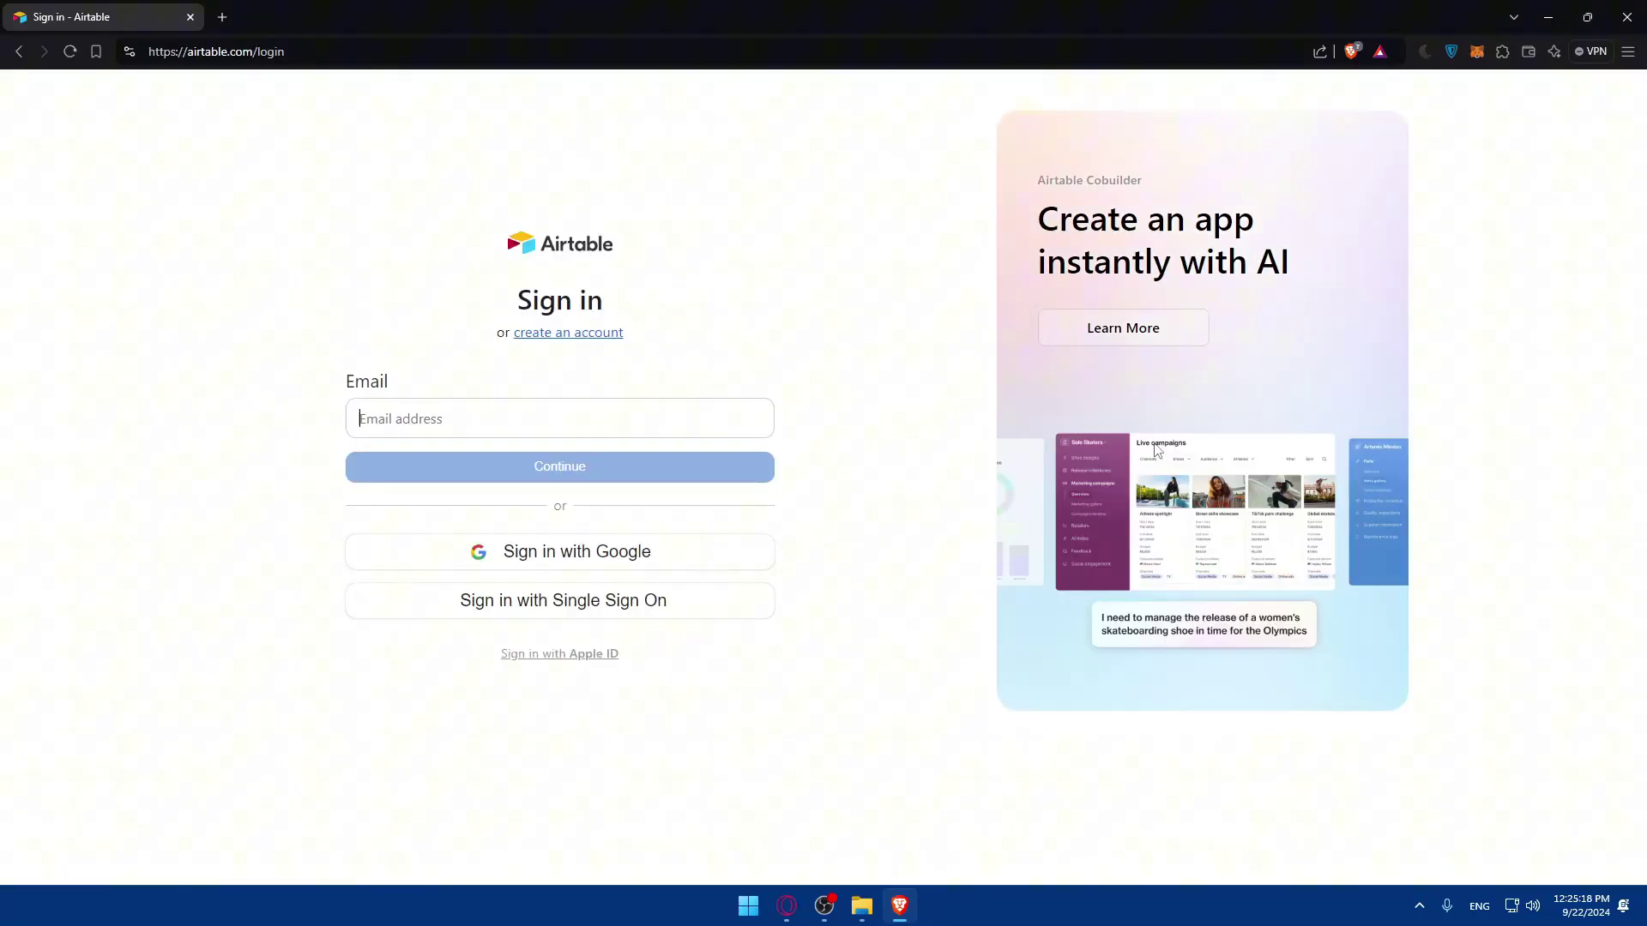
click(589, 566)
click(571, 337)
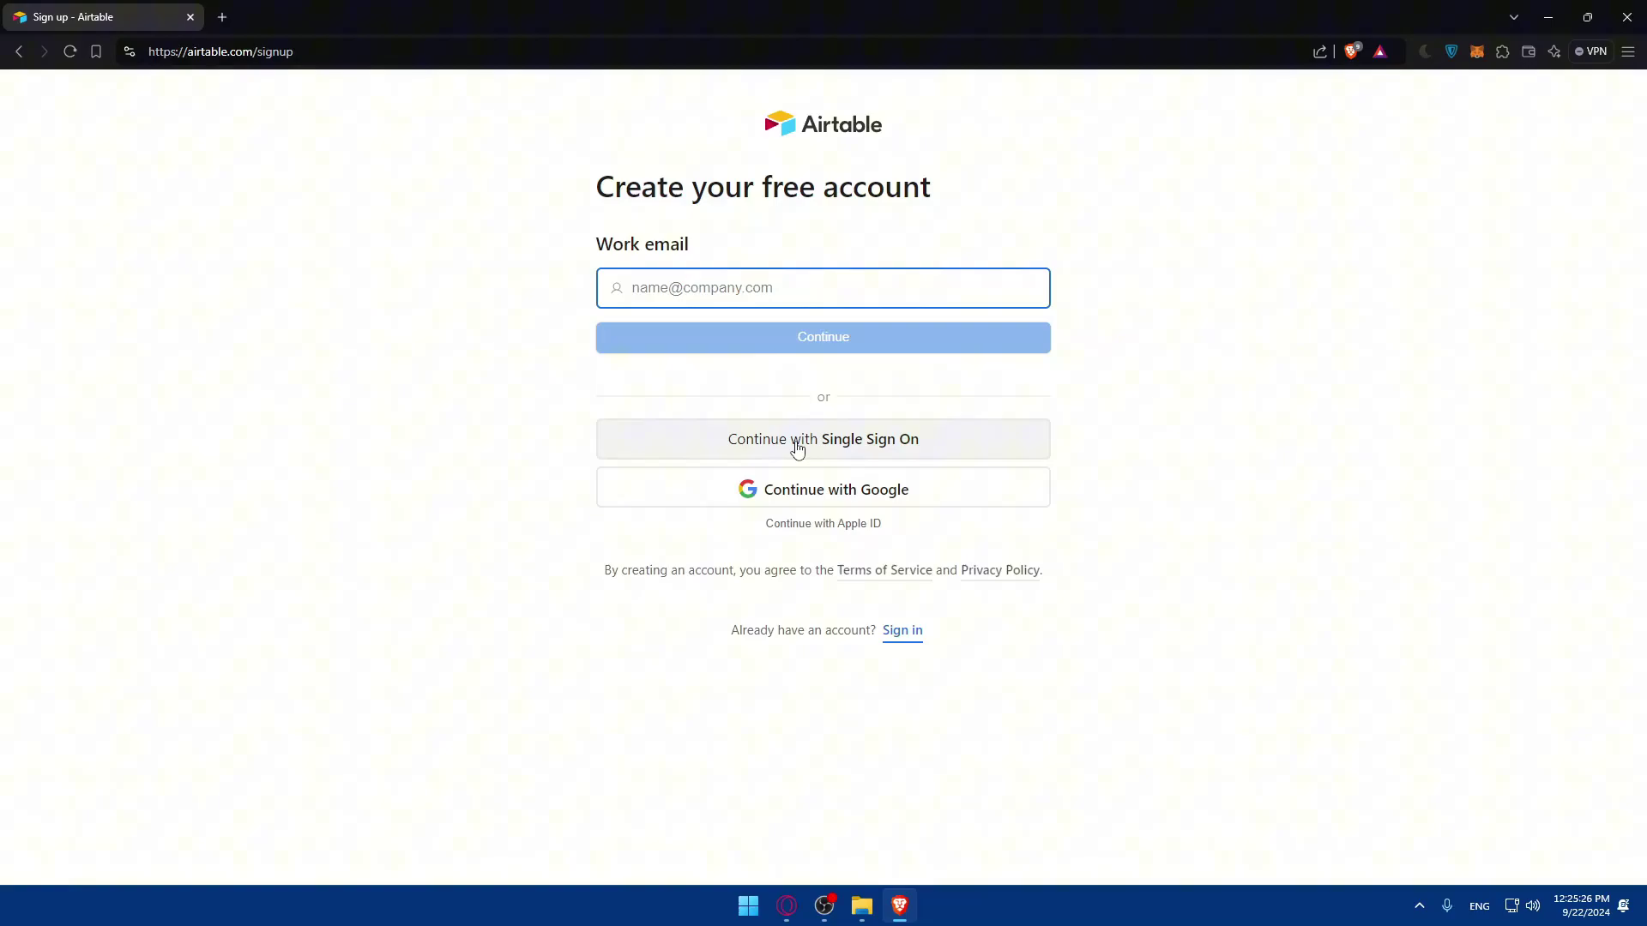
click(896, 457)
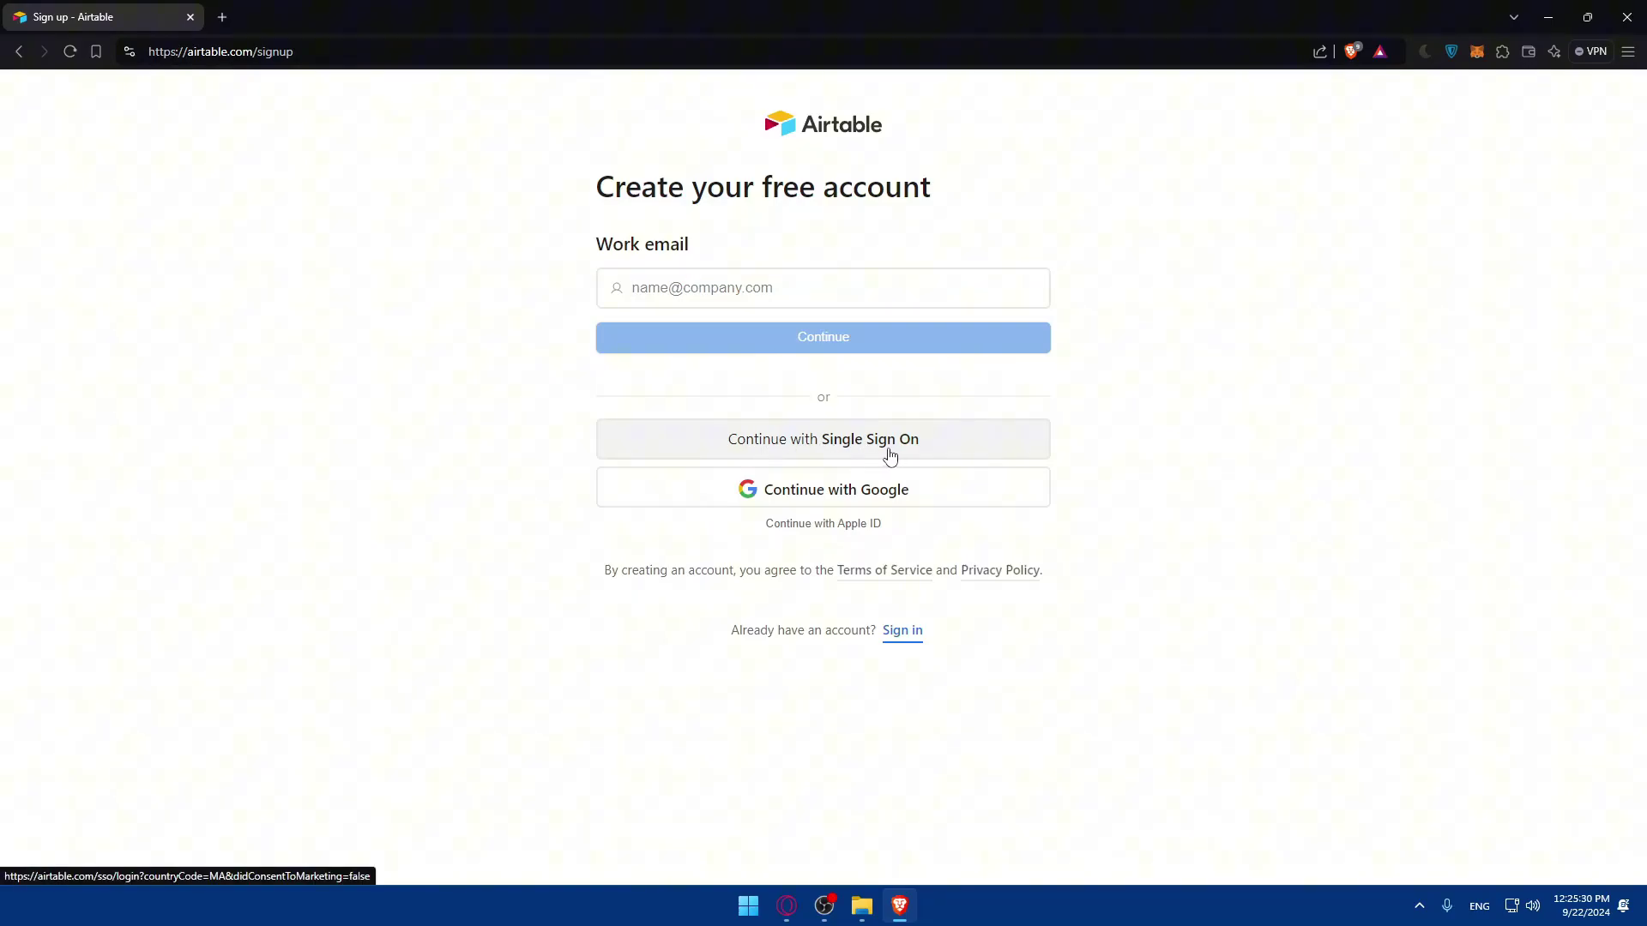
click(891, 456)
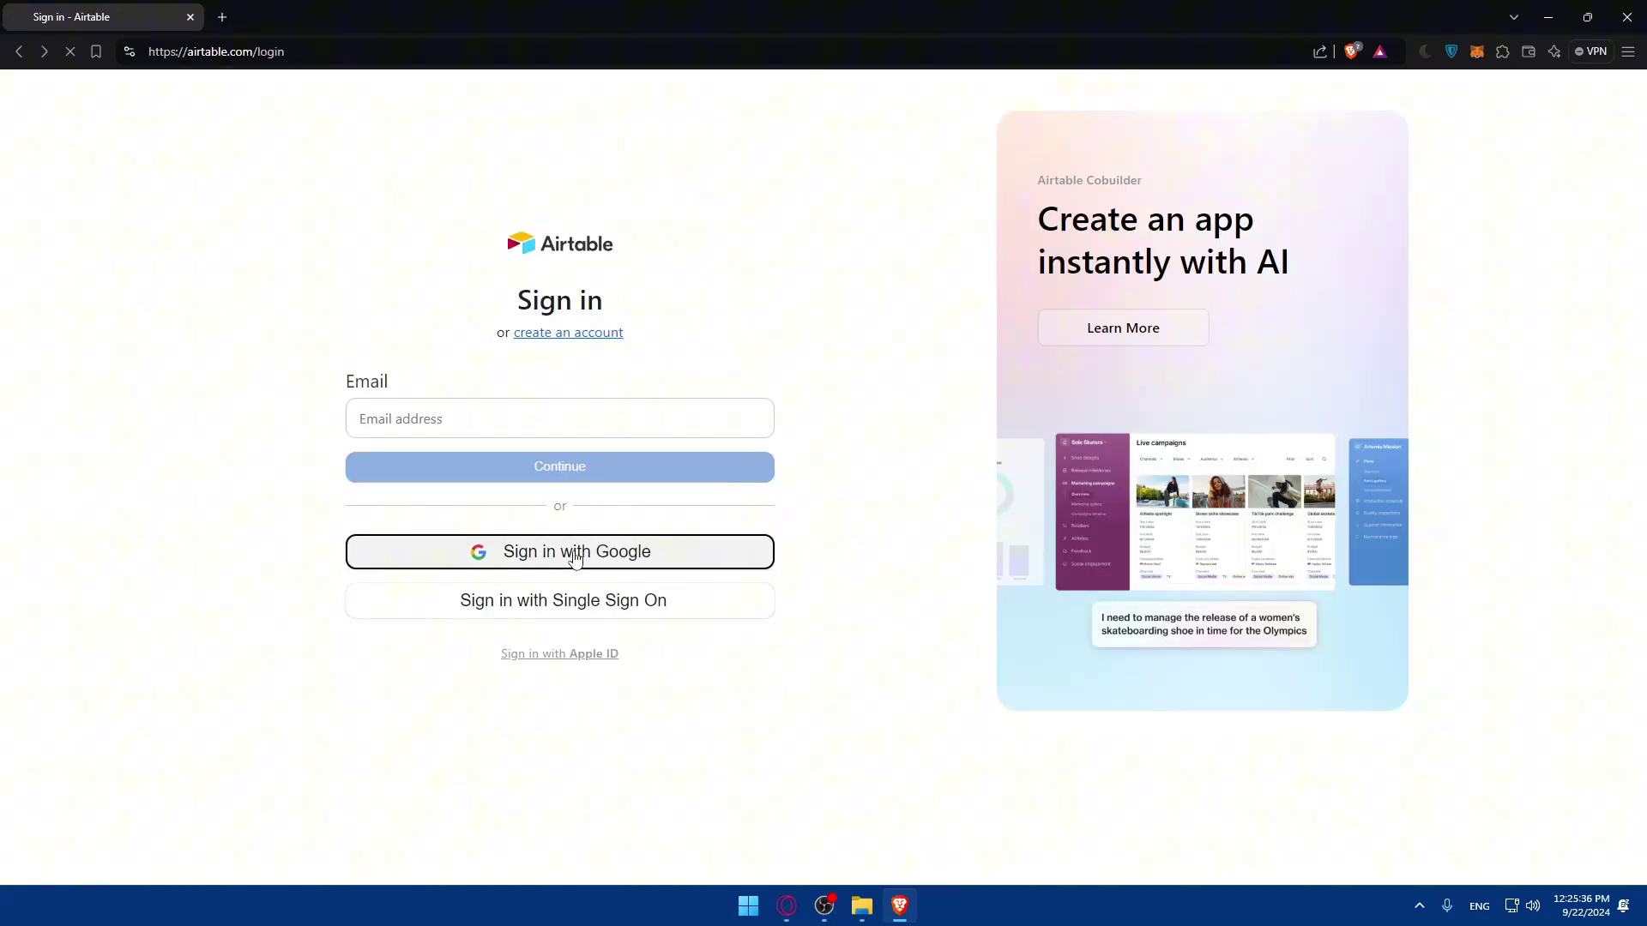
click(576, 559)
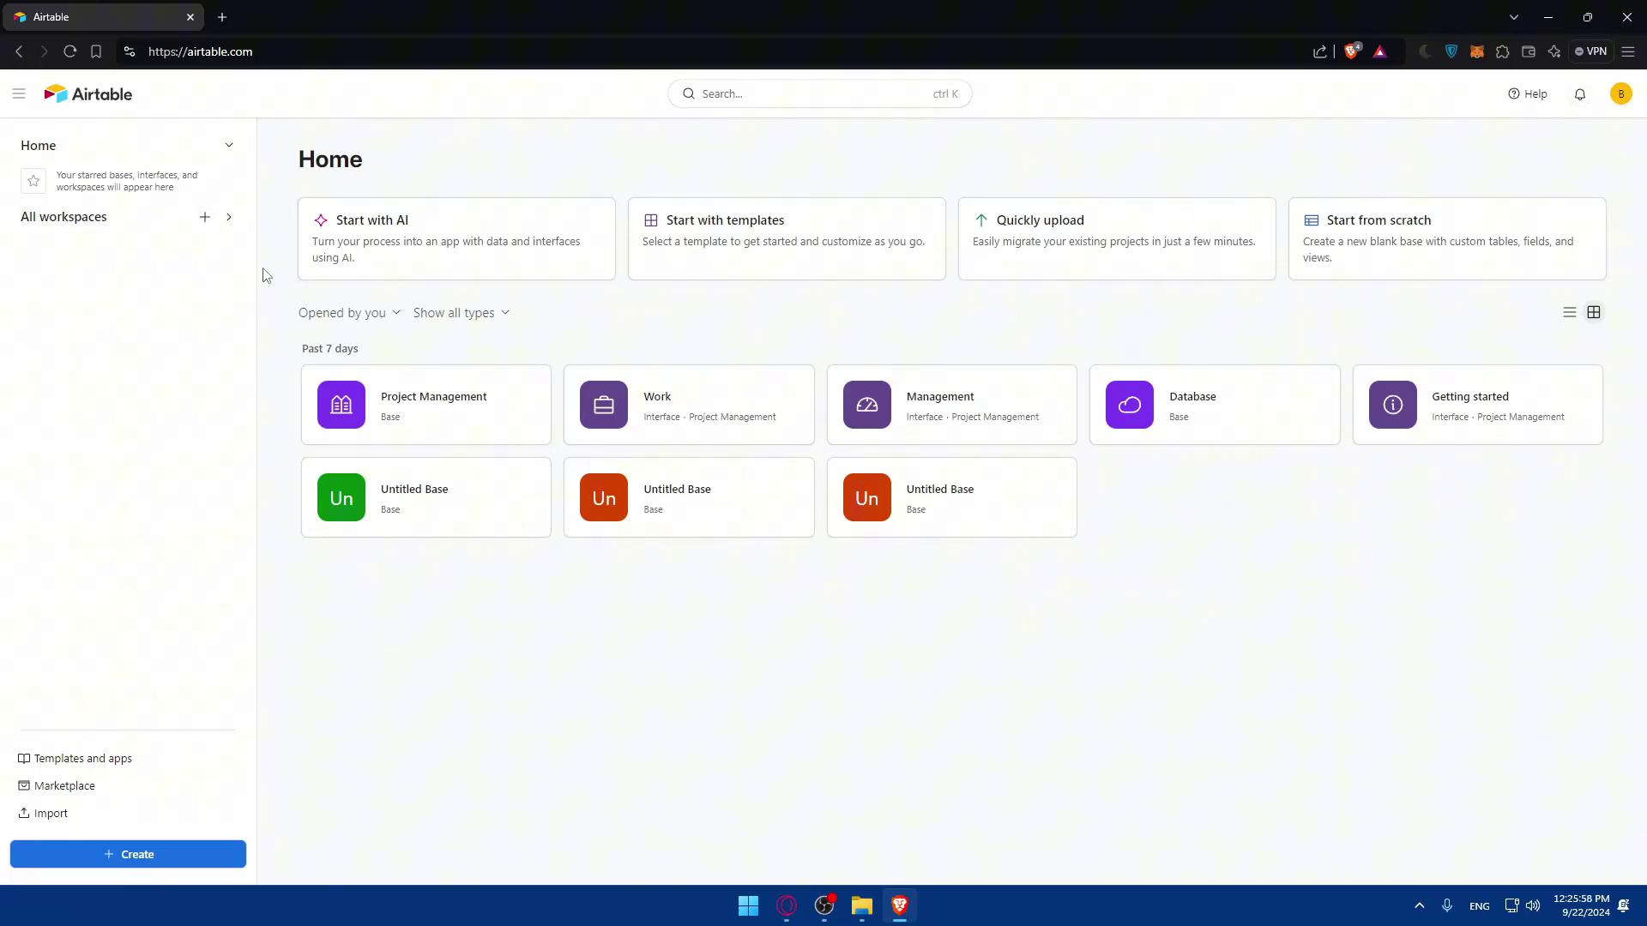
Step: Expand All workspaces and add a new empty workspace alongside Omix Workspace
click(226, 218)
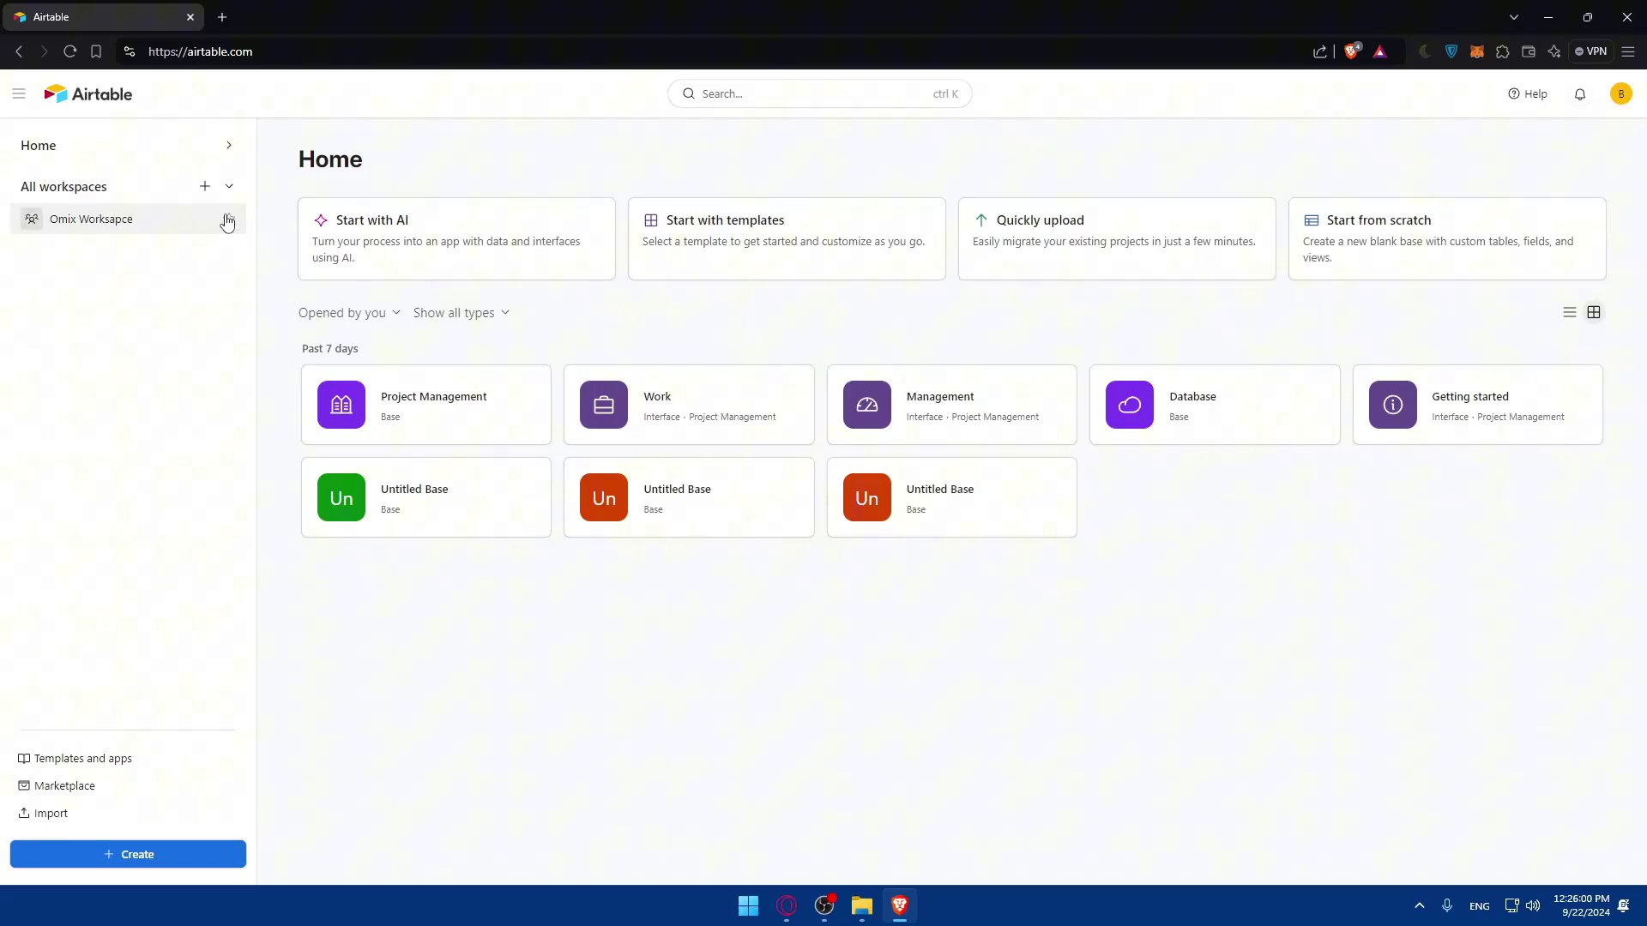
click(104, 222)
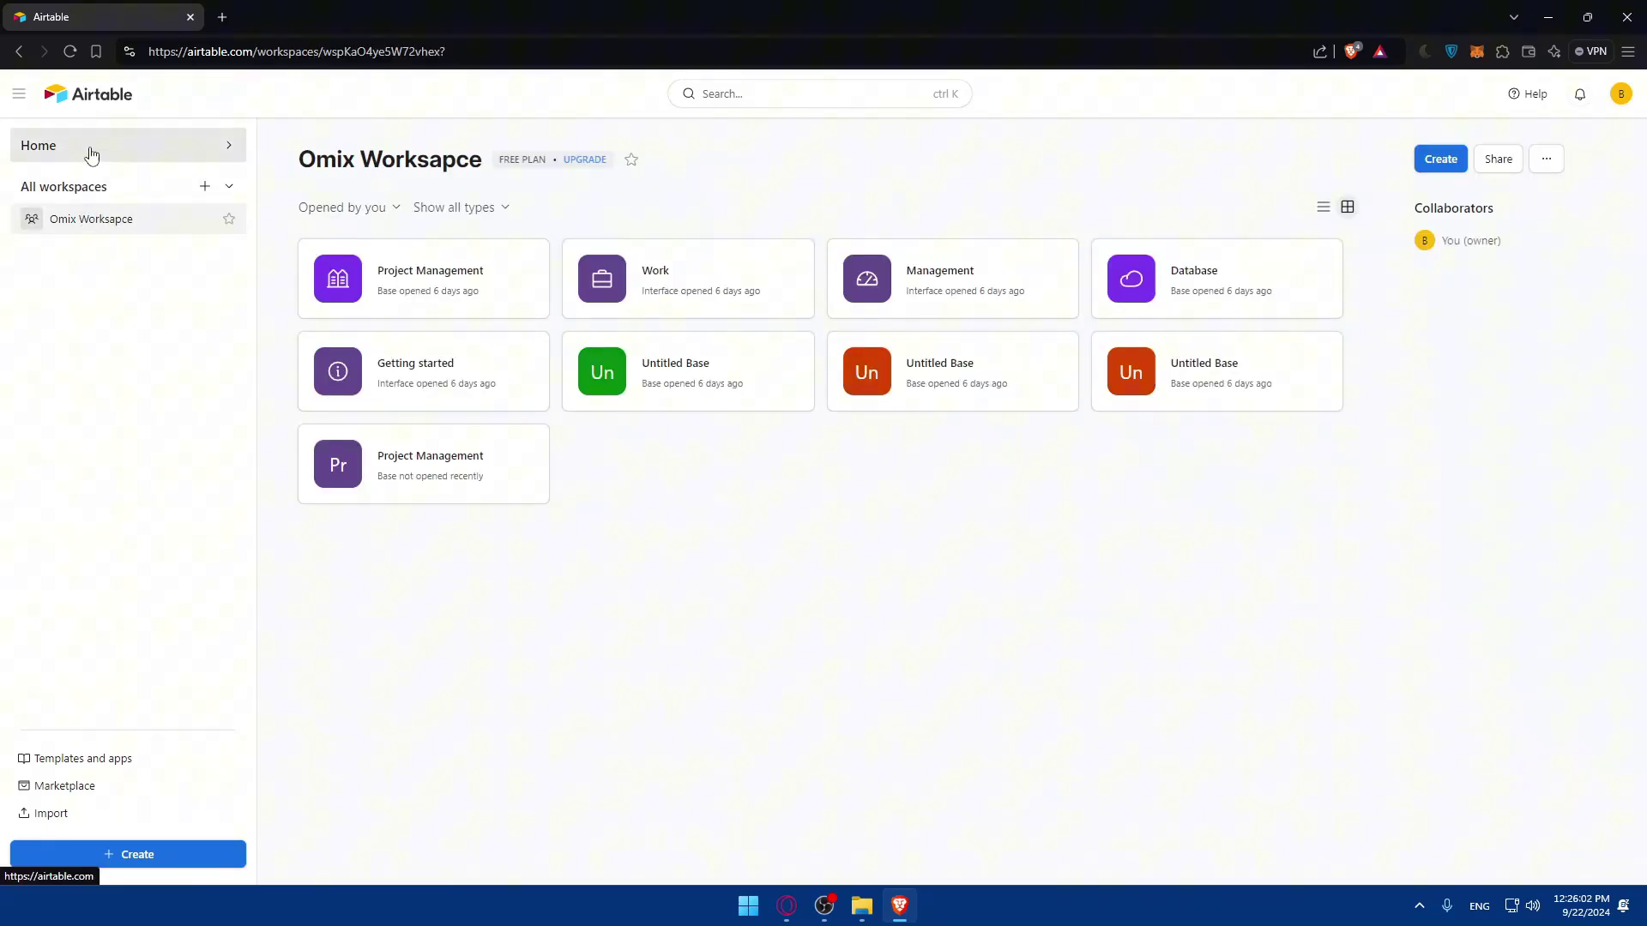
click(205, 186)
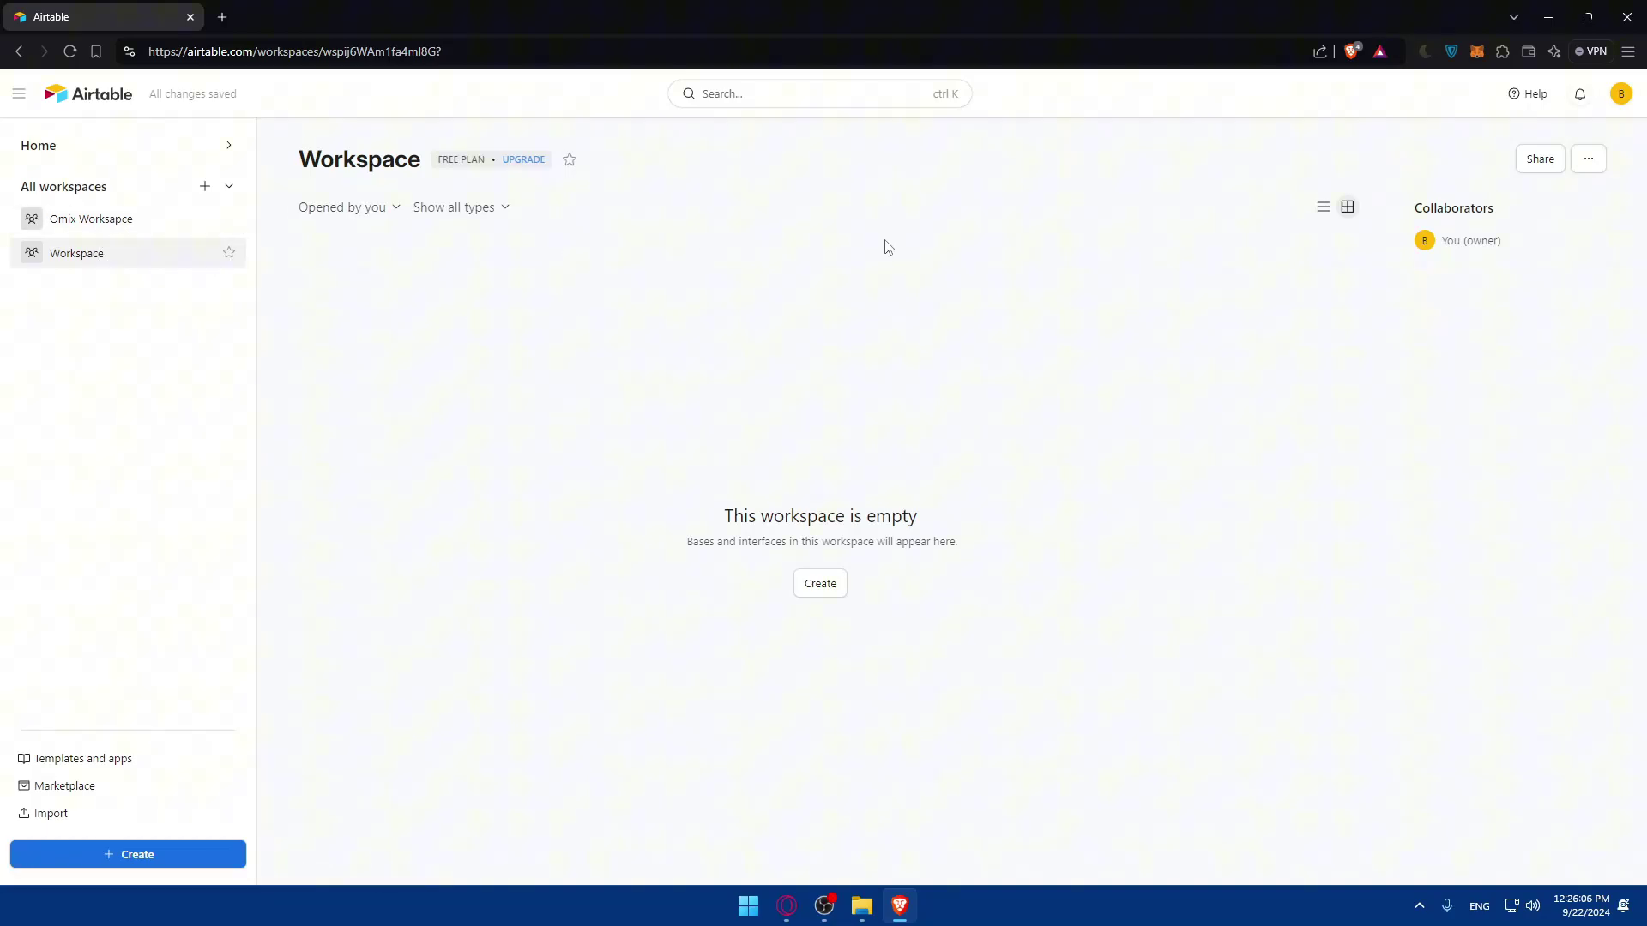
click(402, 163)
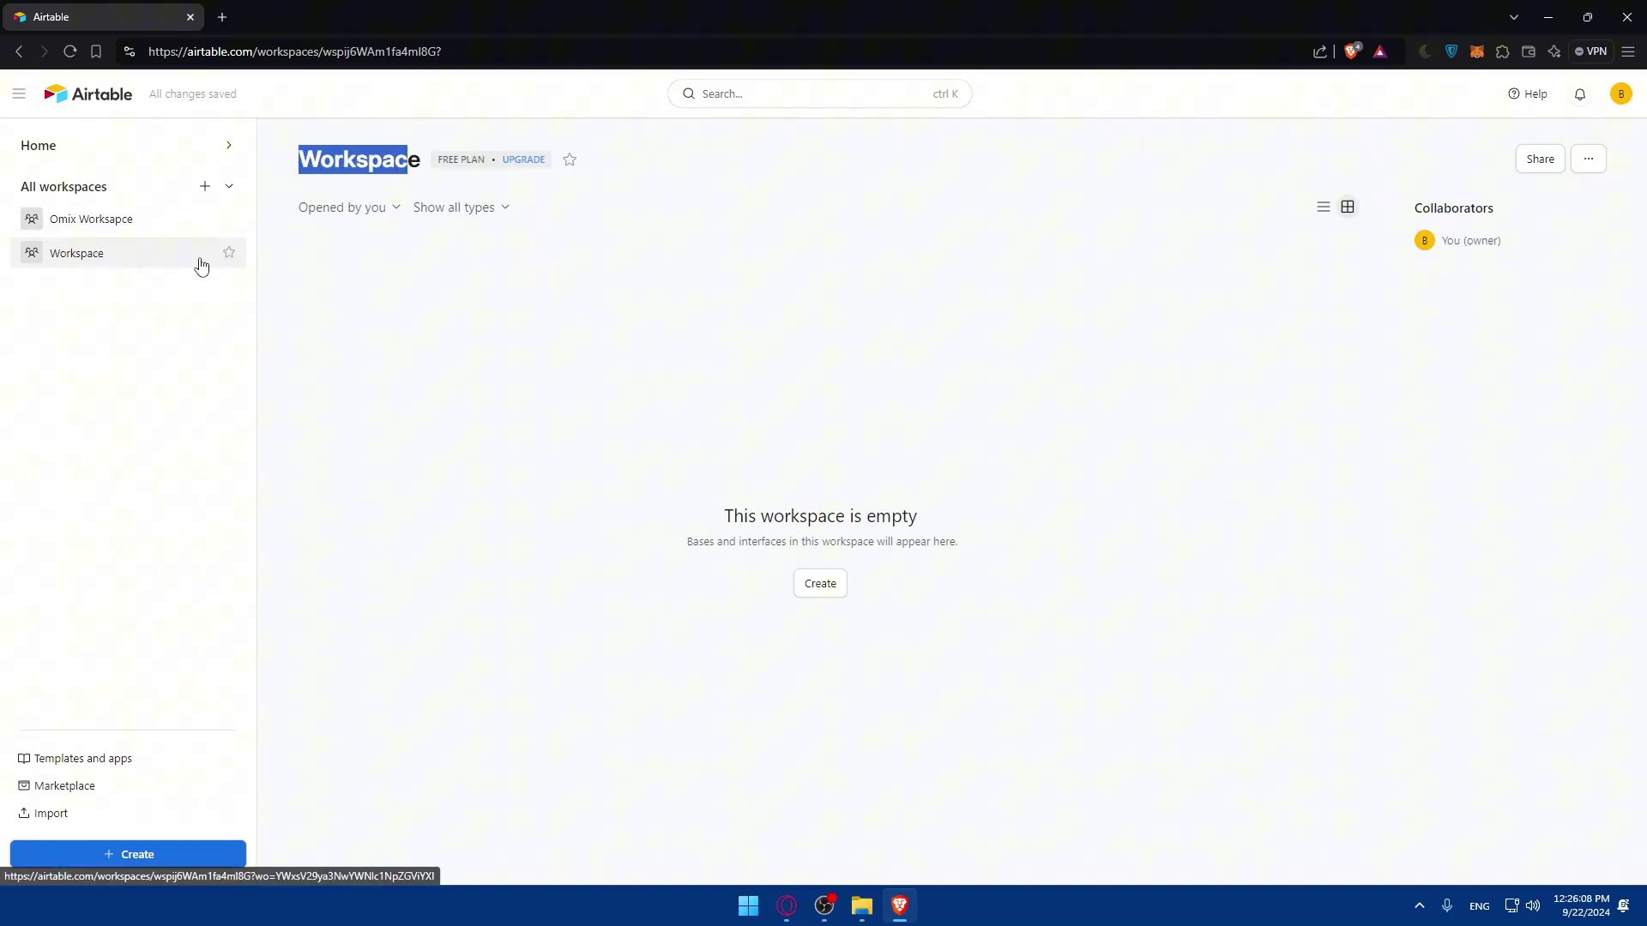
right_click(185, 255)
click(58, 333)
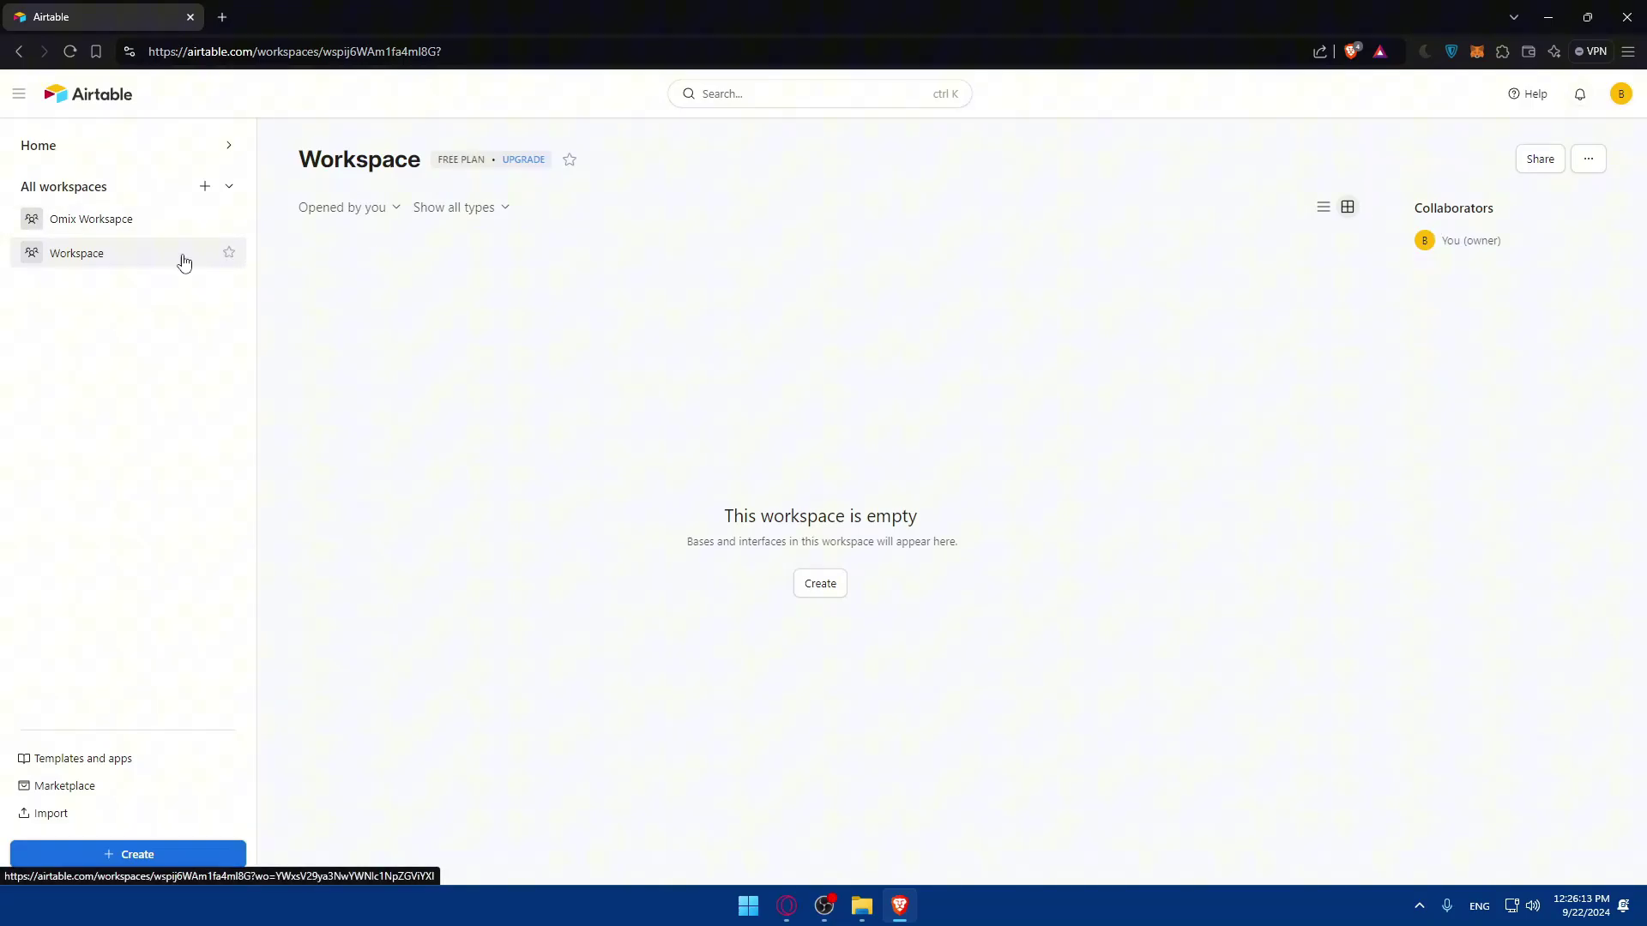
Step: Delete the new workspace from its options menu and return to Home
click(1586, 161)
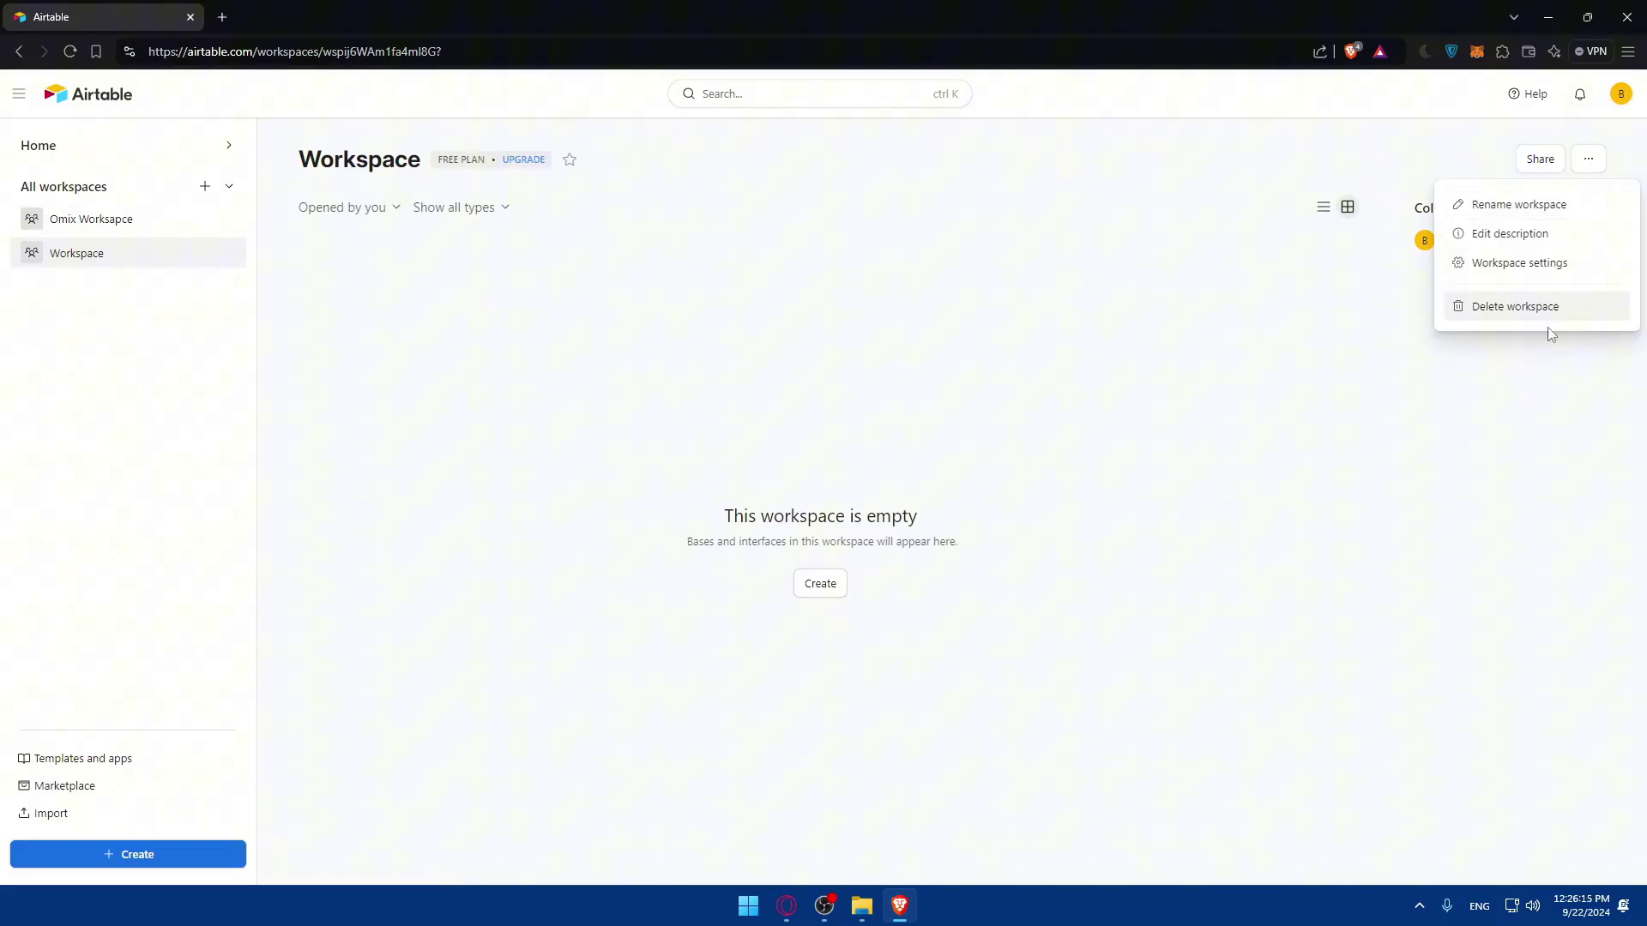
click(1524, 309)
click(1544, 263)
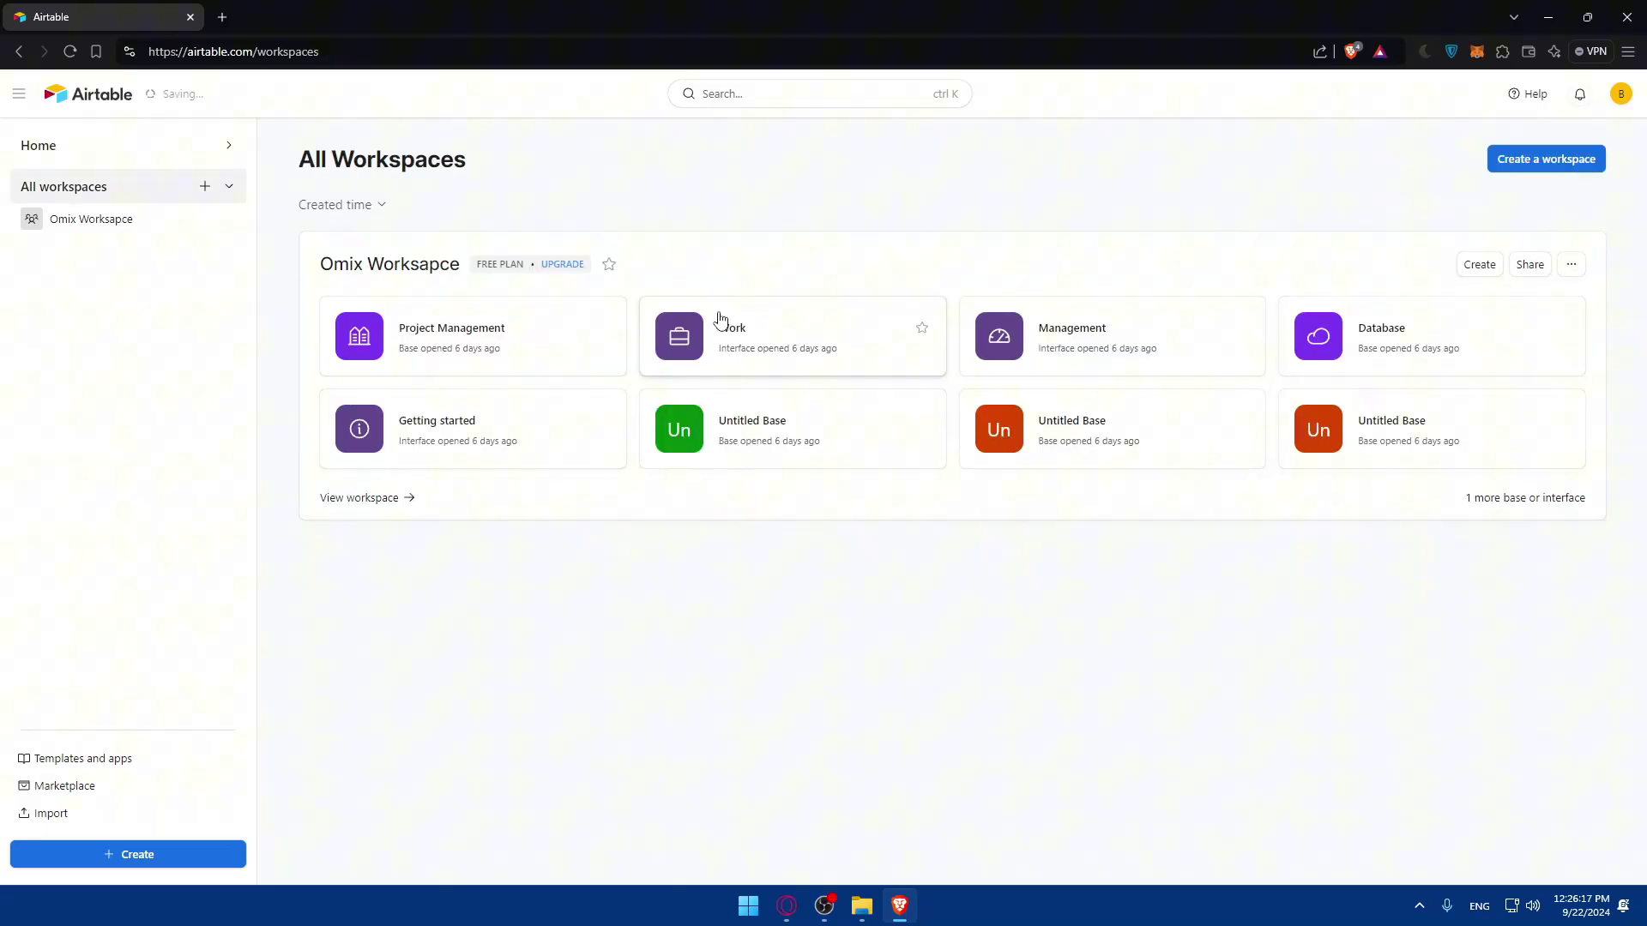
click(78, 148)
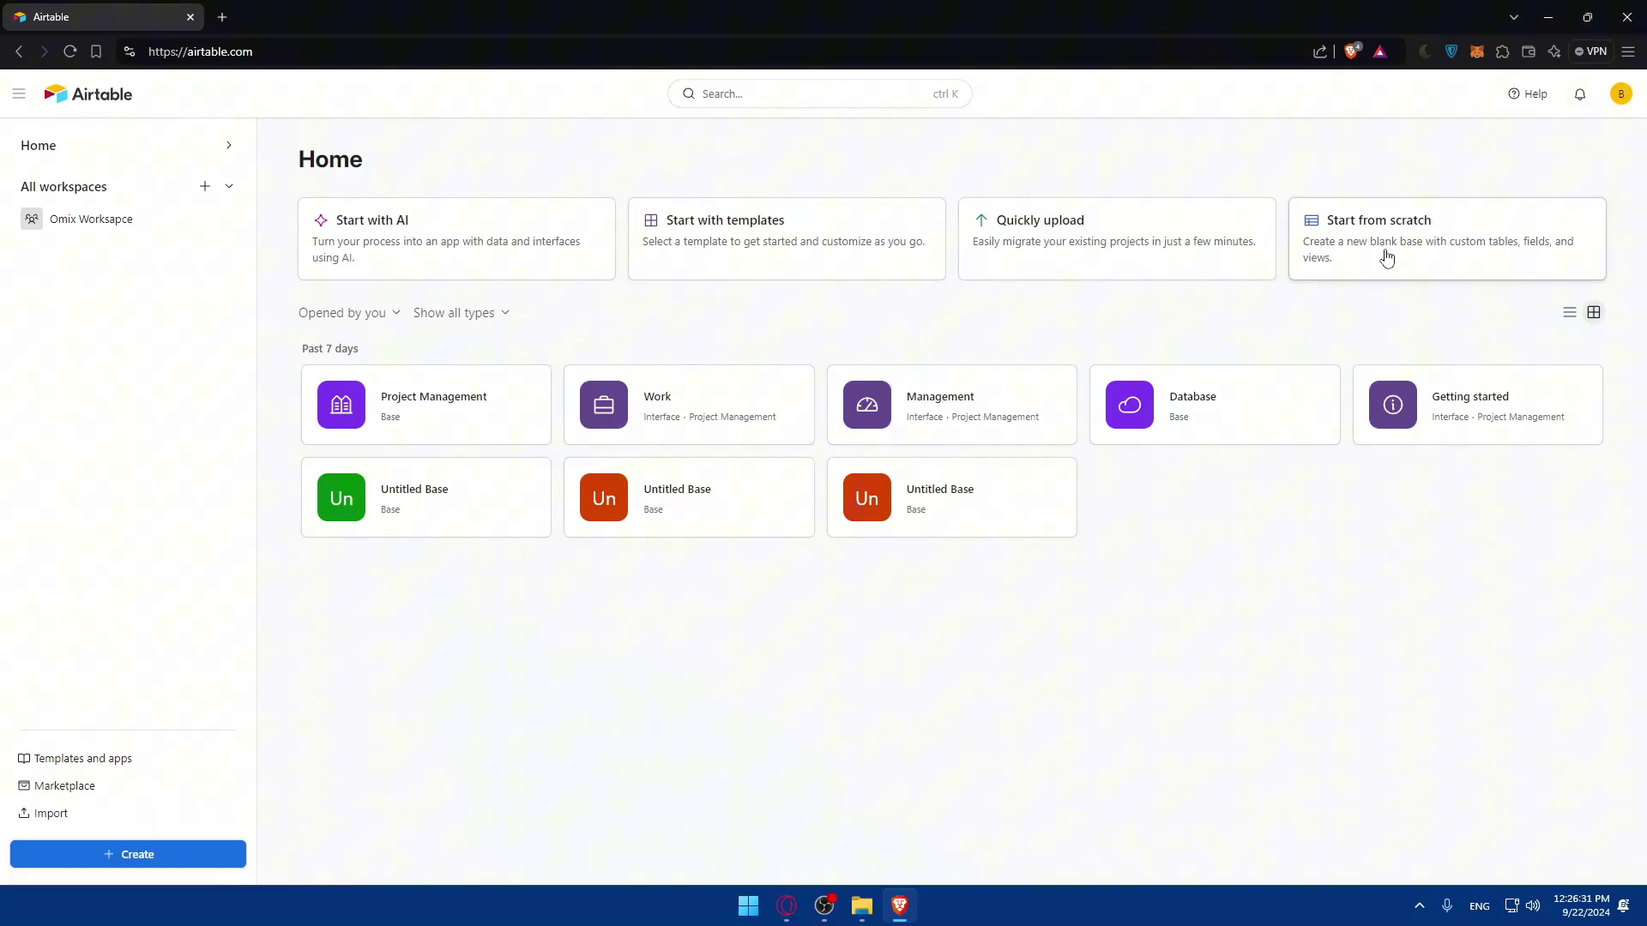
Step: Start a blank Untitled Base from scratch, then delete it from its menu on Home
click(1378, 244)
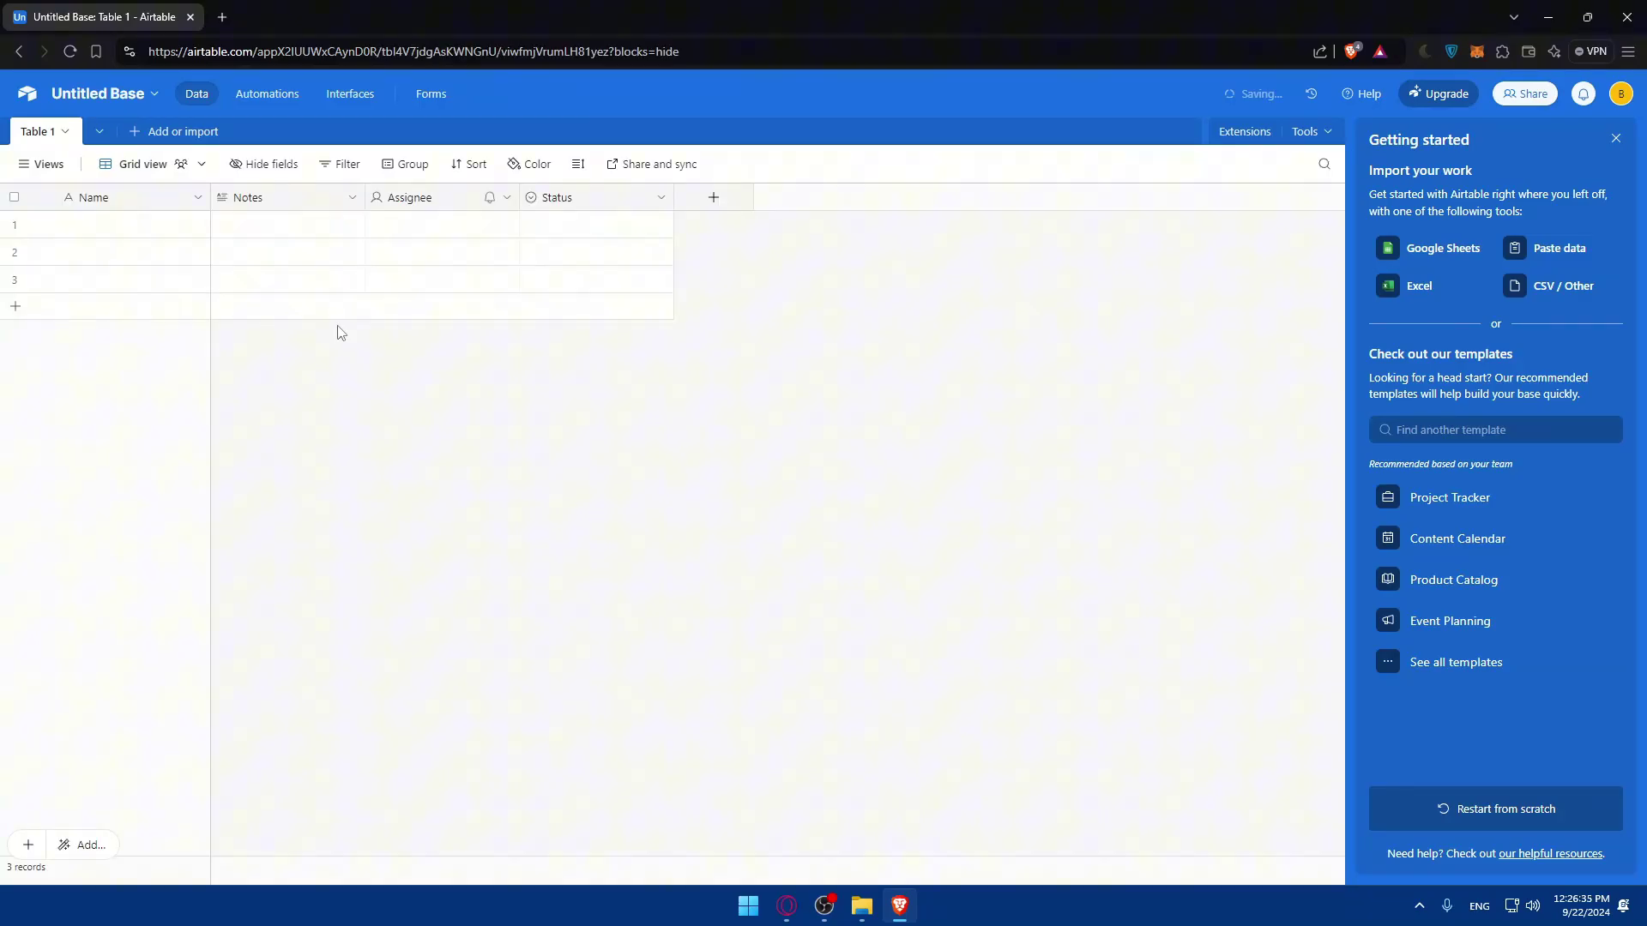
key(alt+Left)
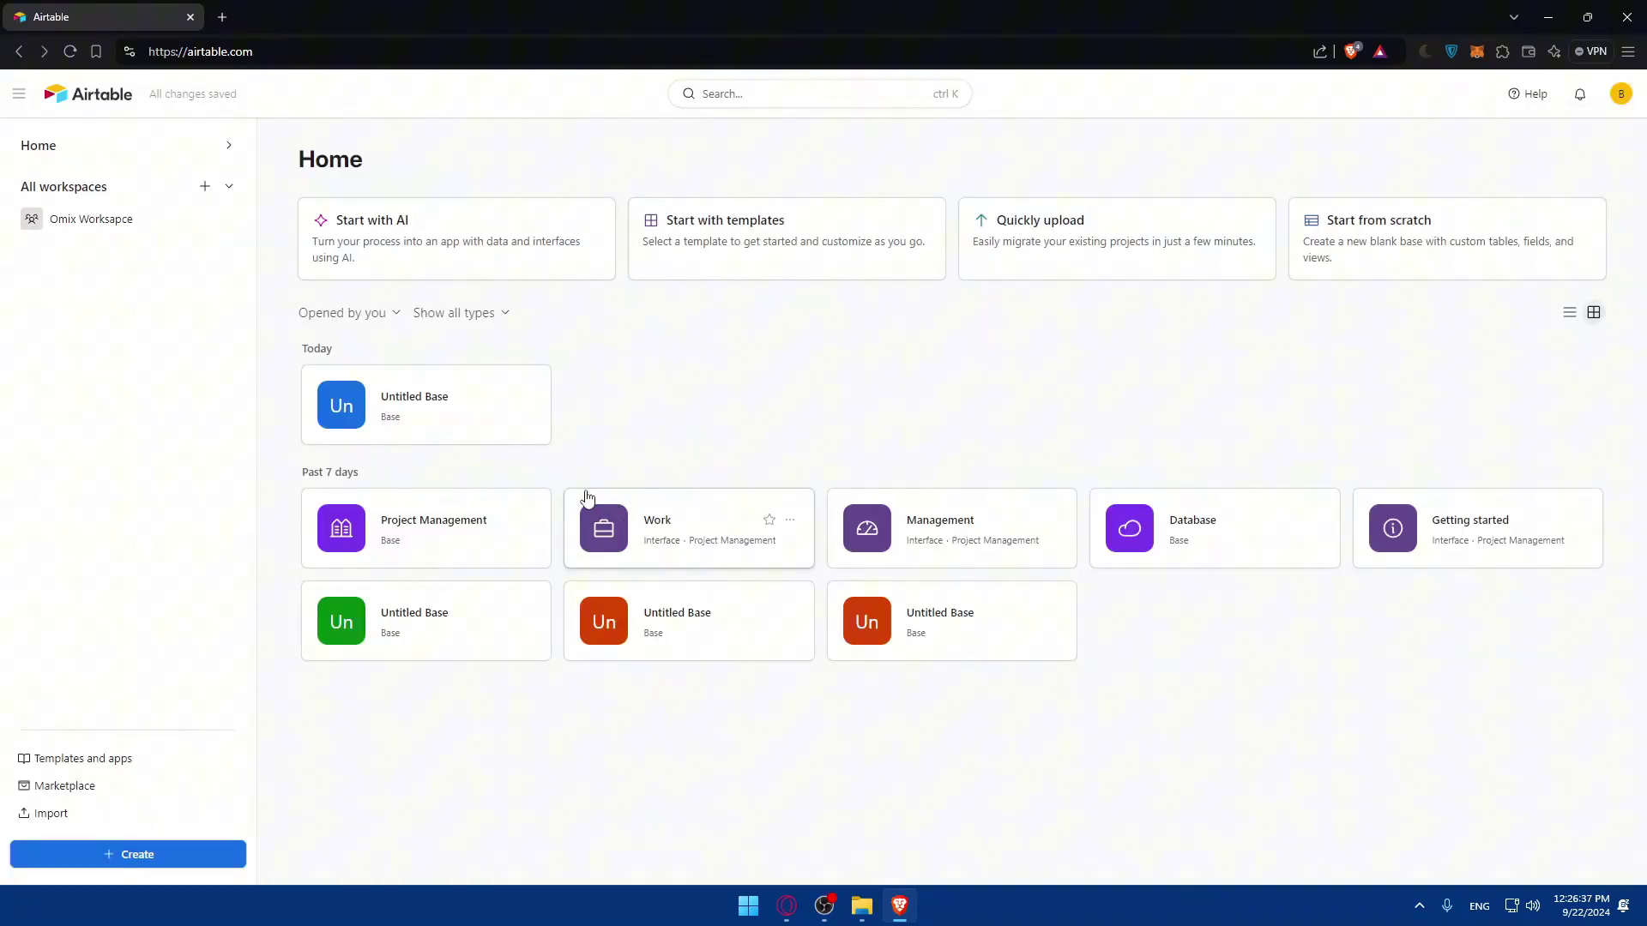
click(525, 396)
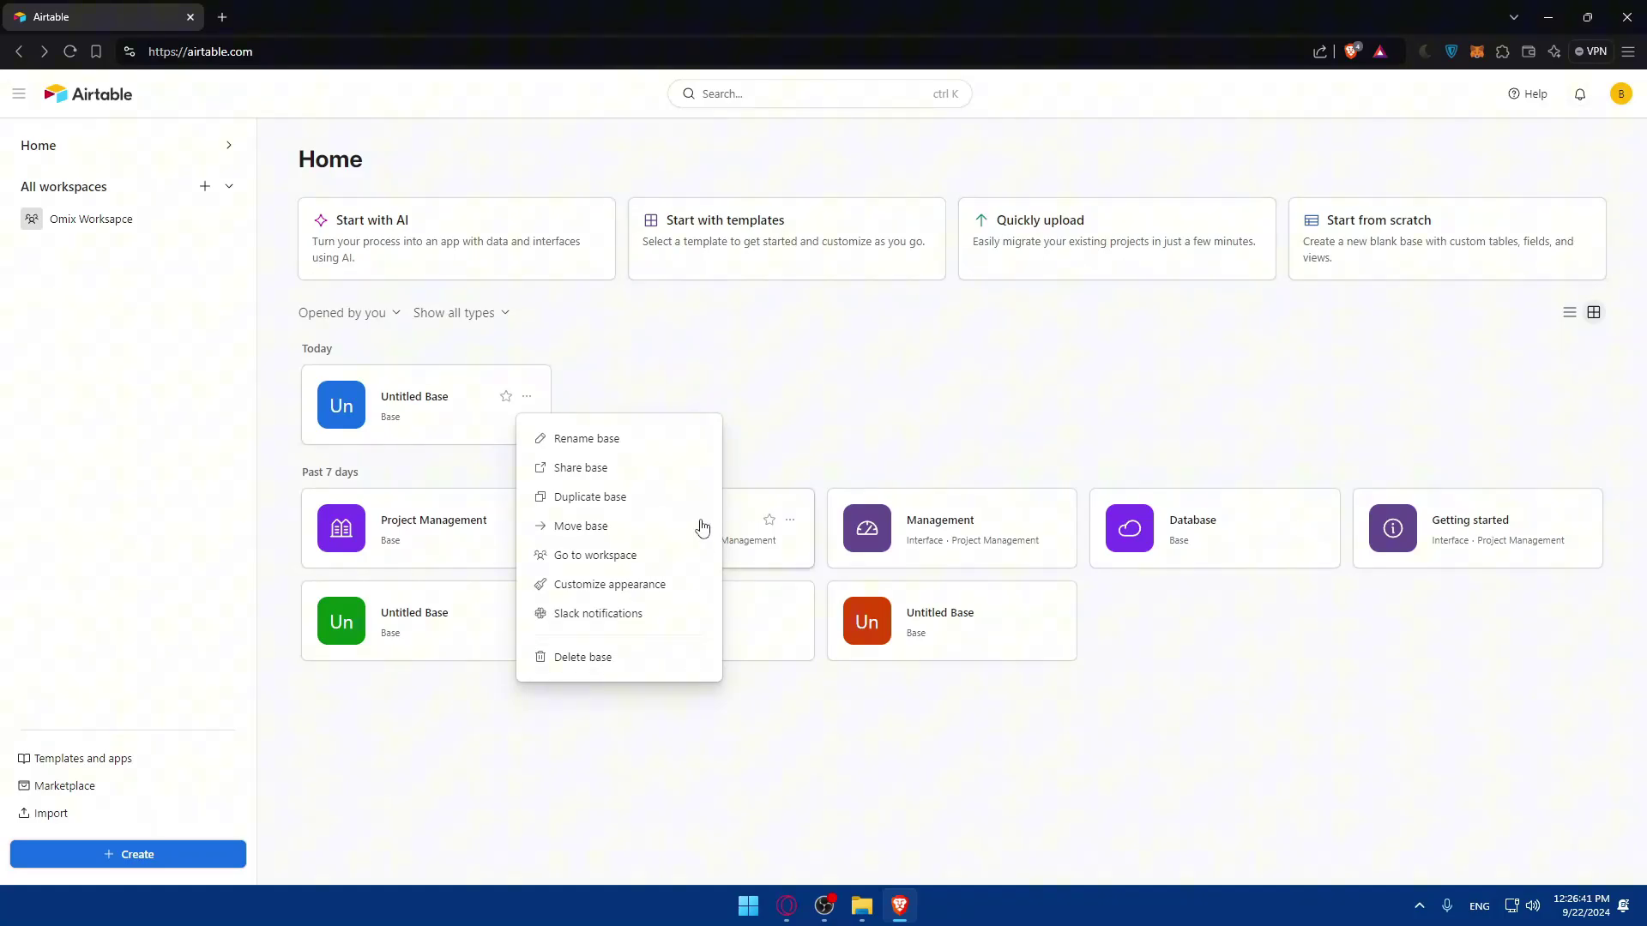
key(Escape)
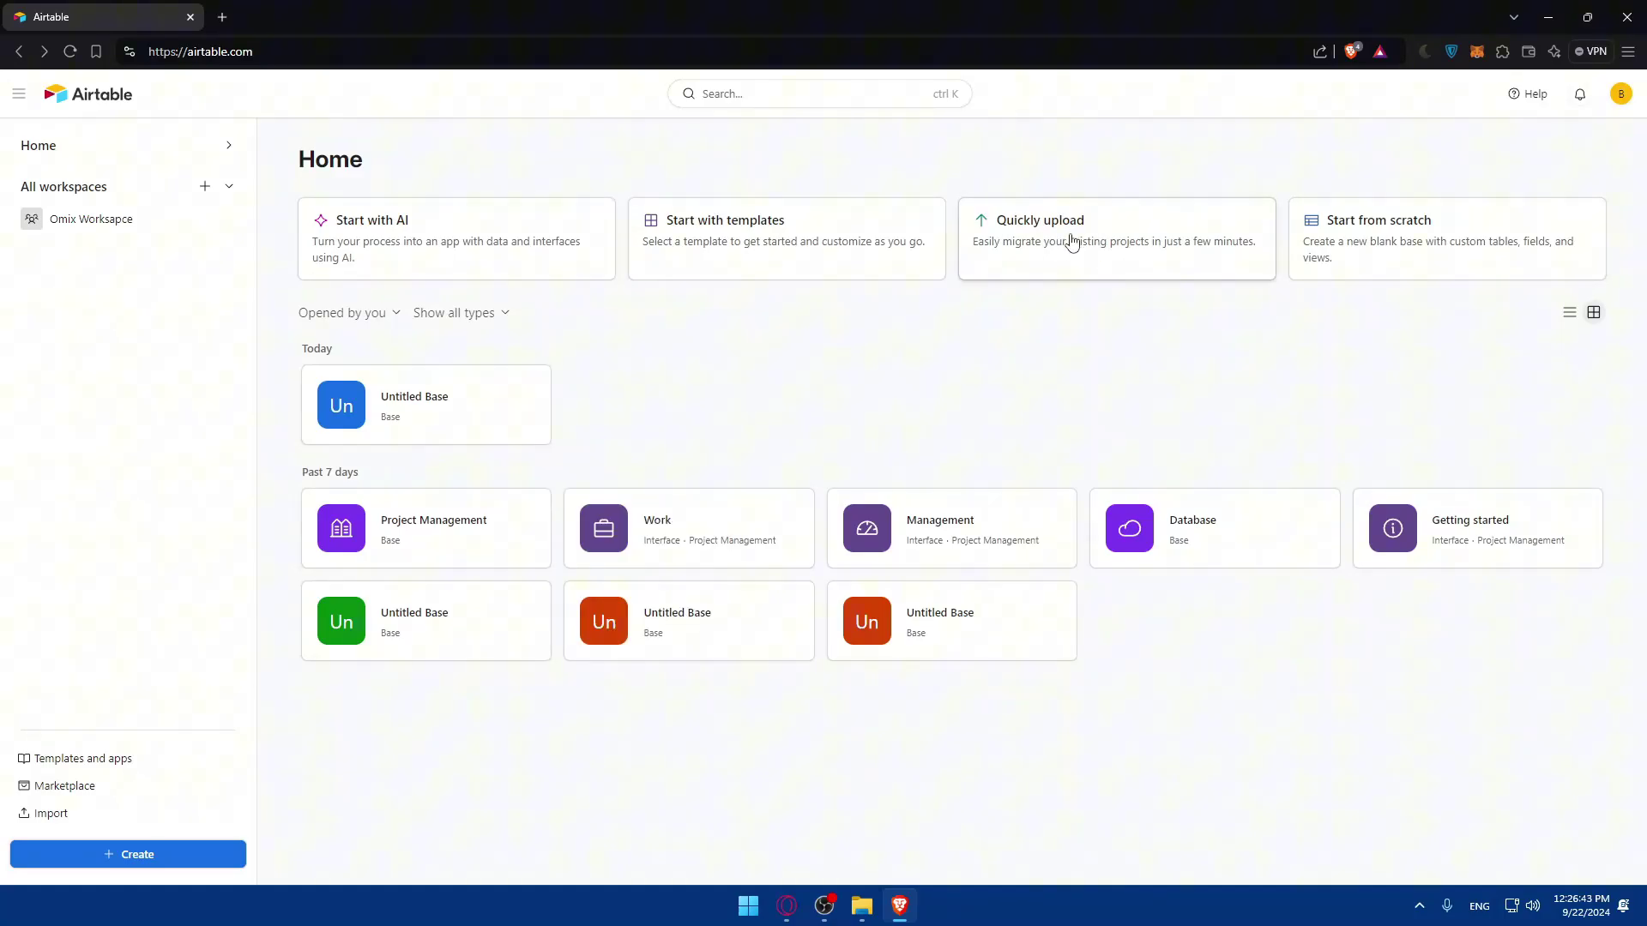
click(526, 396)
click(582, 657)
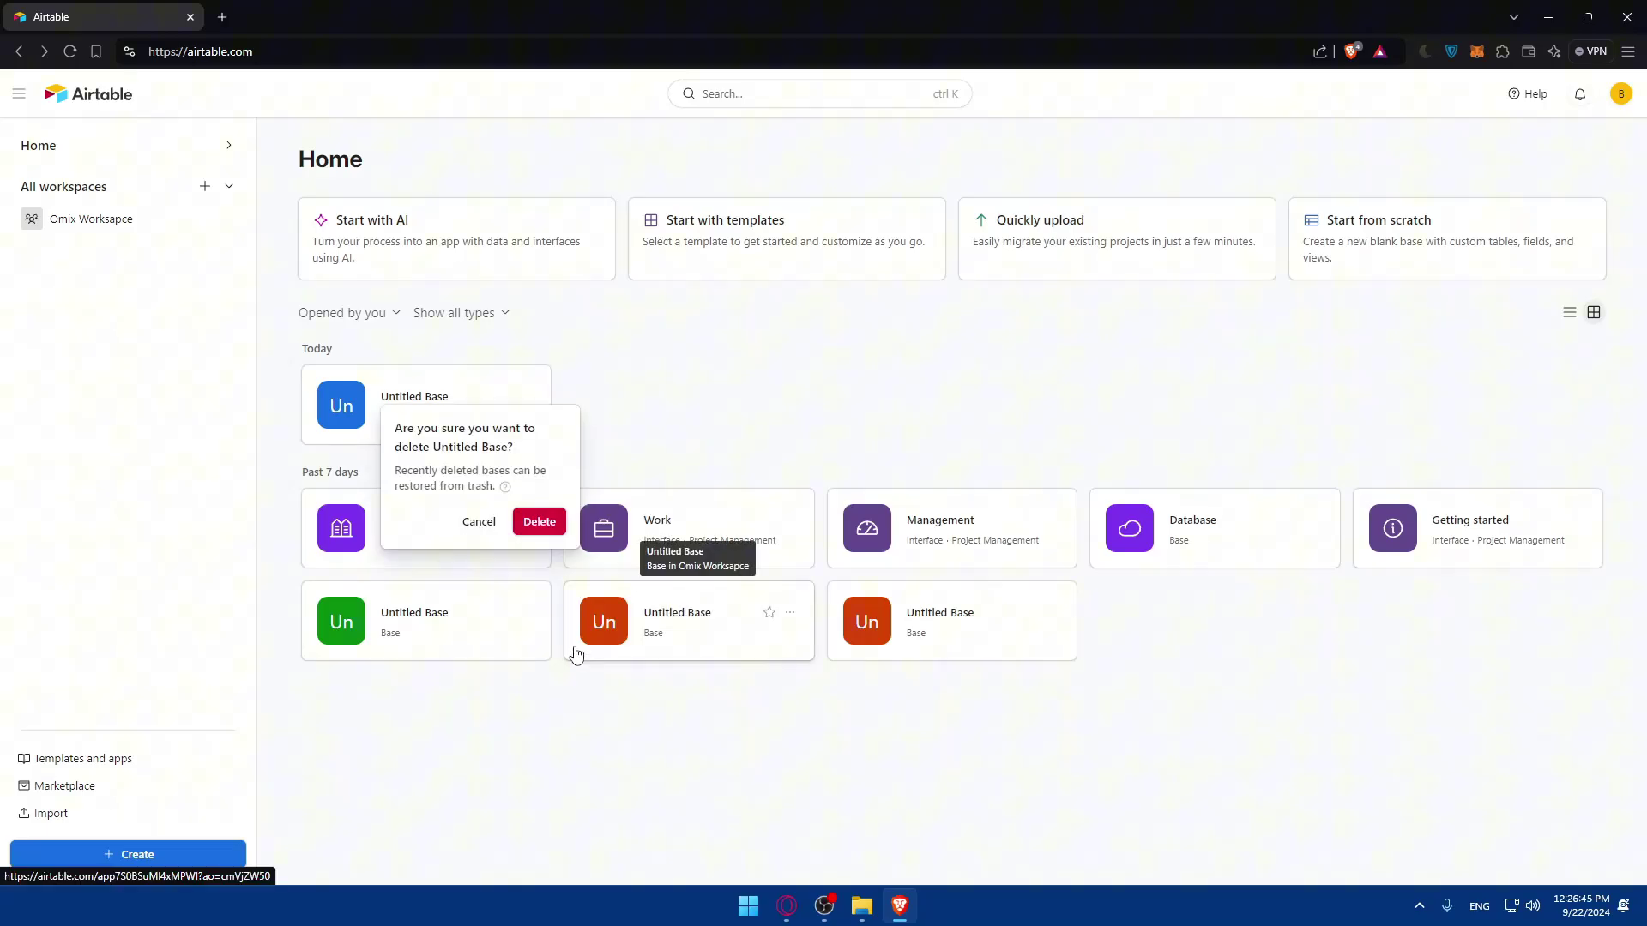
click(537, 518)
Step: Start importing data and pick Box, then Dropbox, then Other as the survey's import source
click(1039, 224)
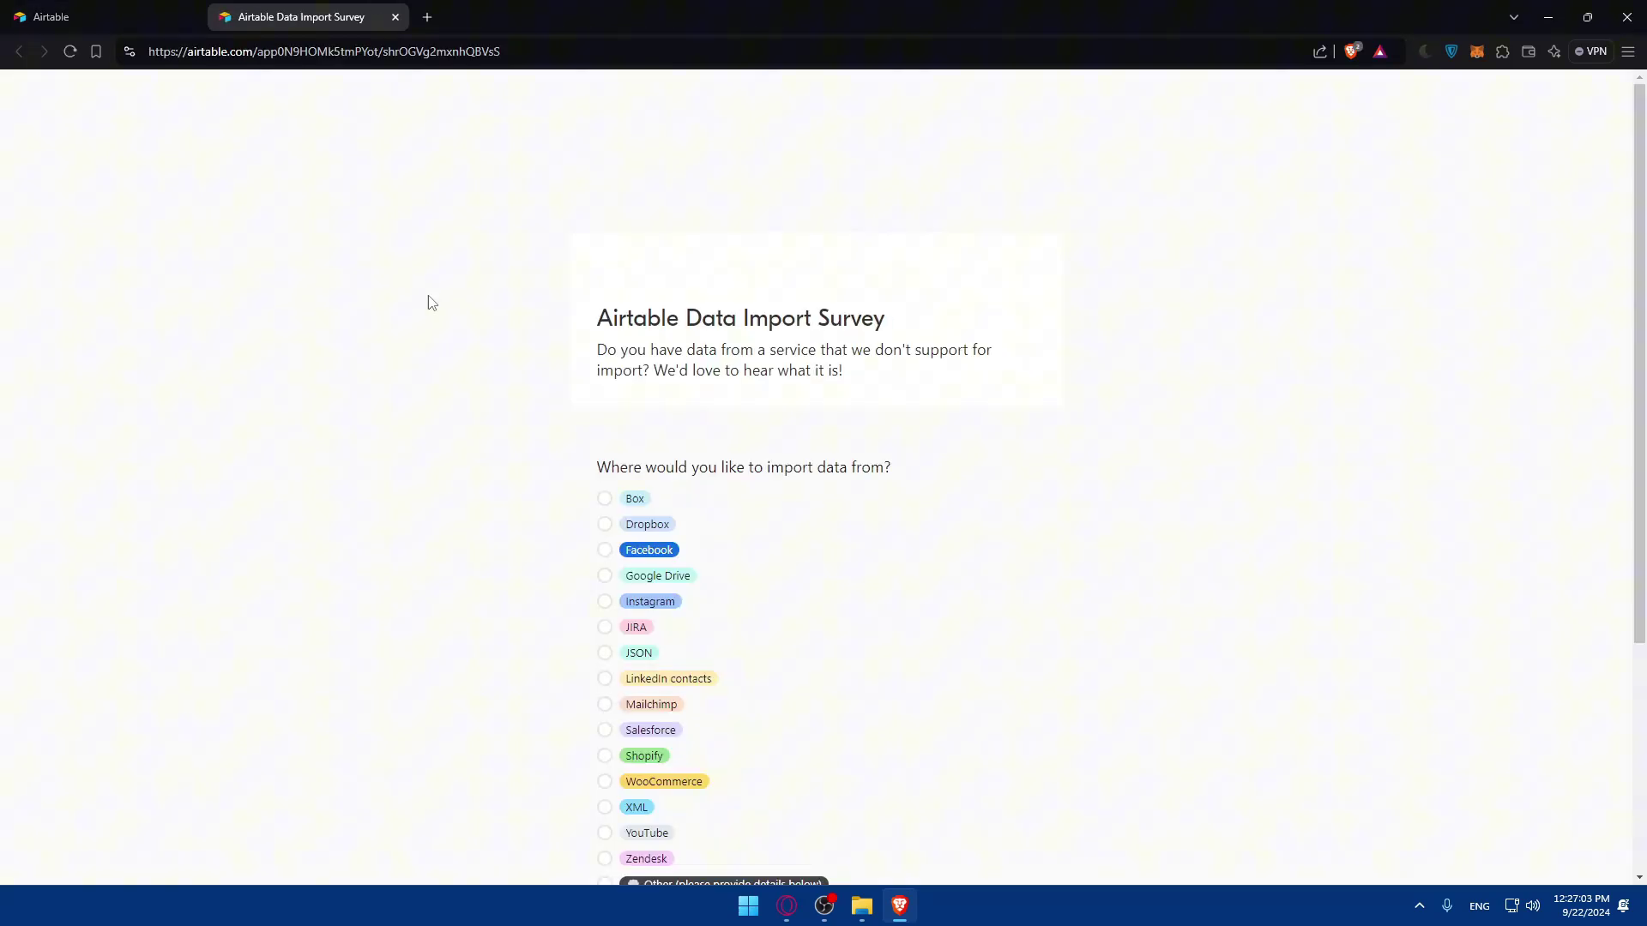
scroll(575, 387, down, 3)
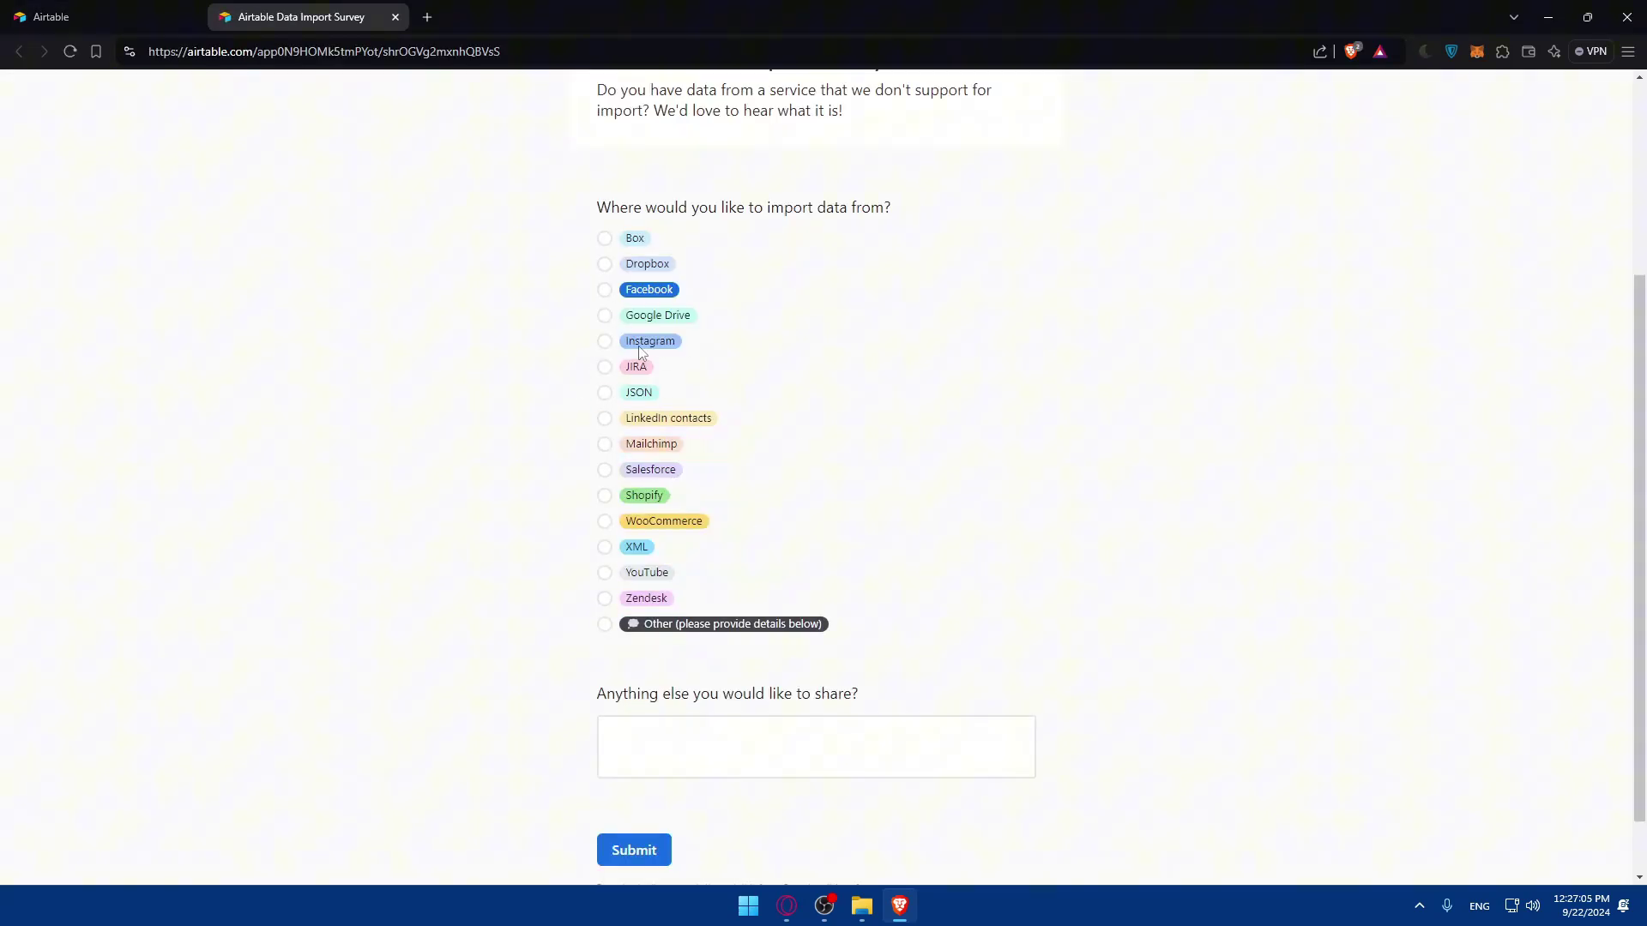
drag(678, 193, 843, 219)
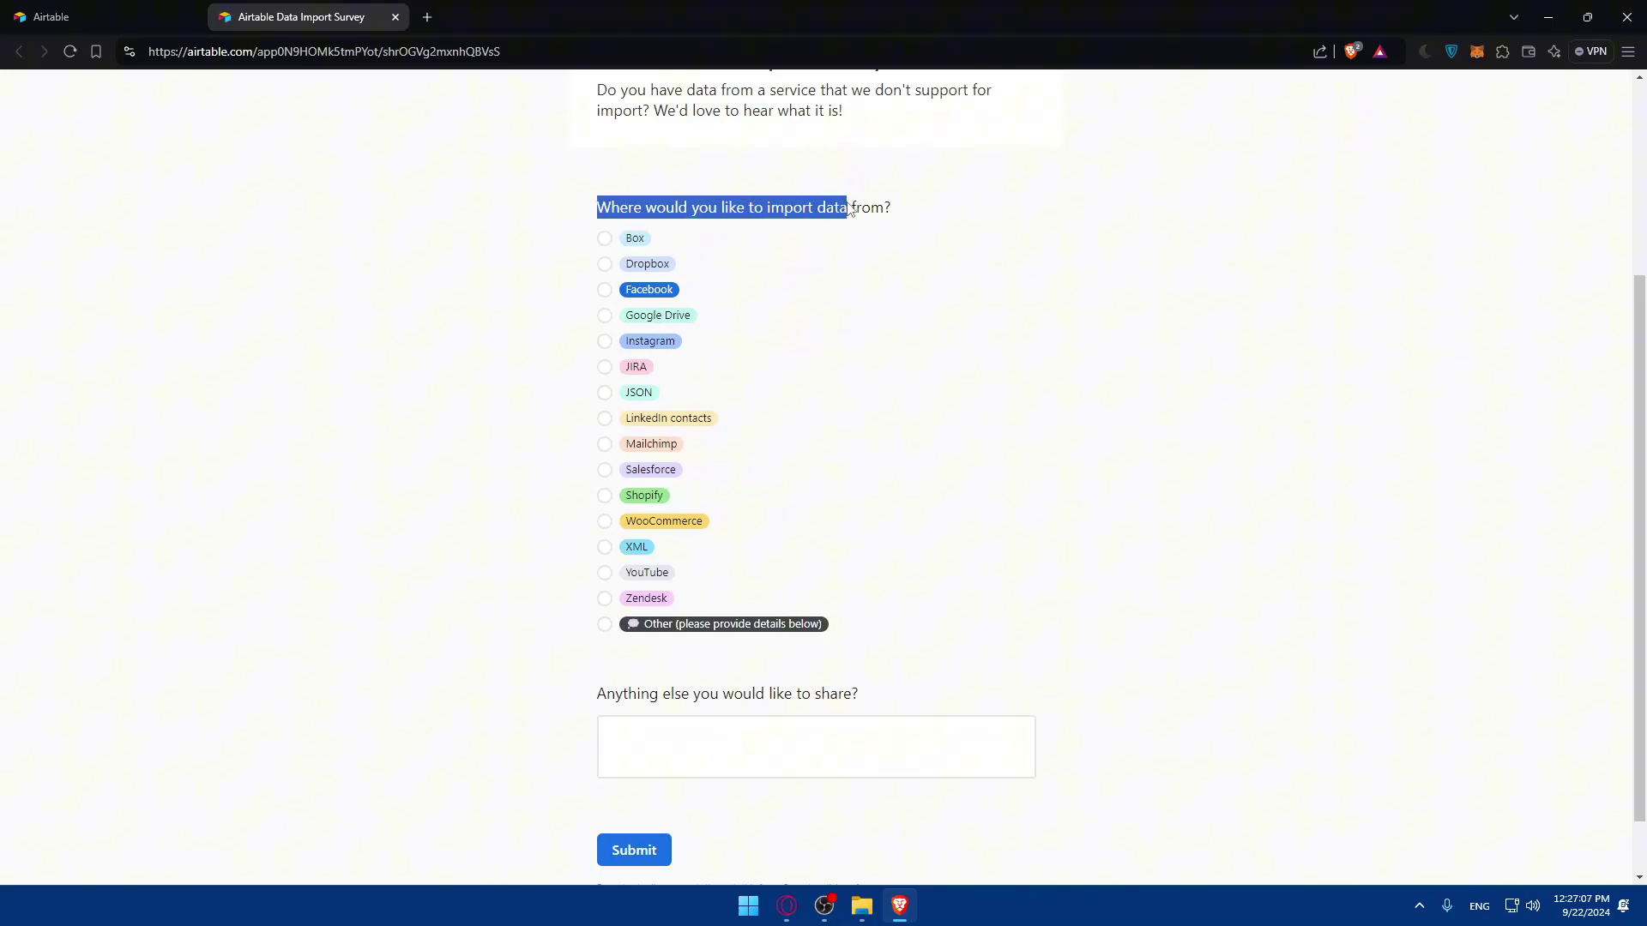
click(843, 220)
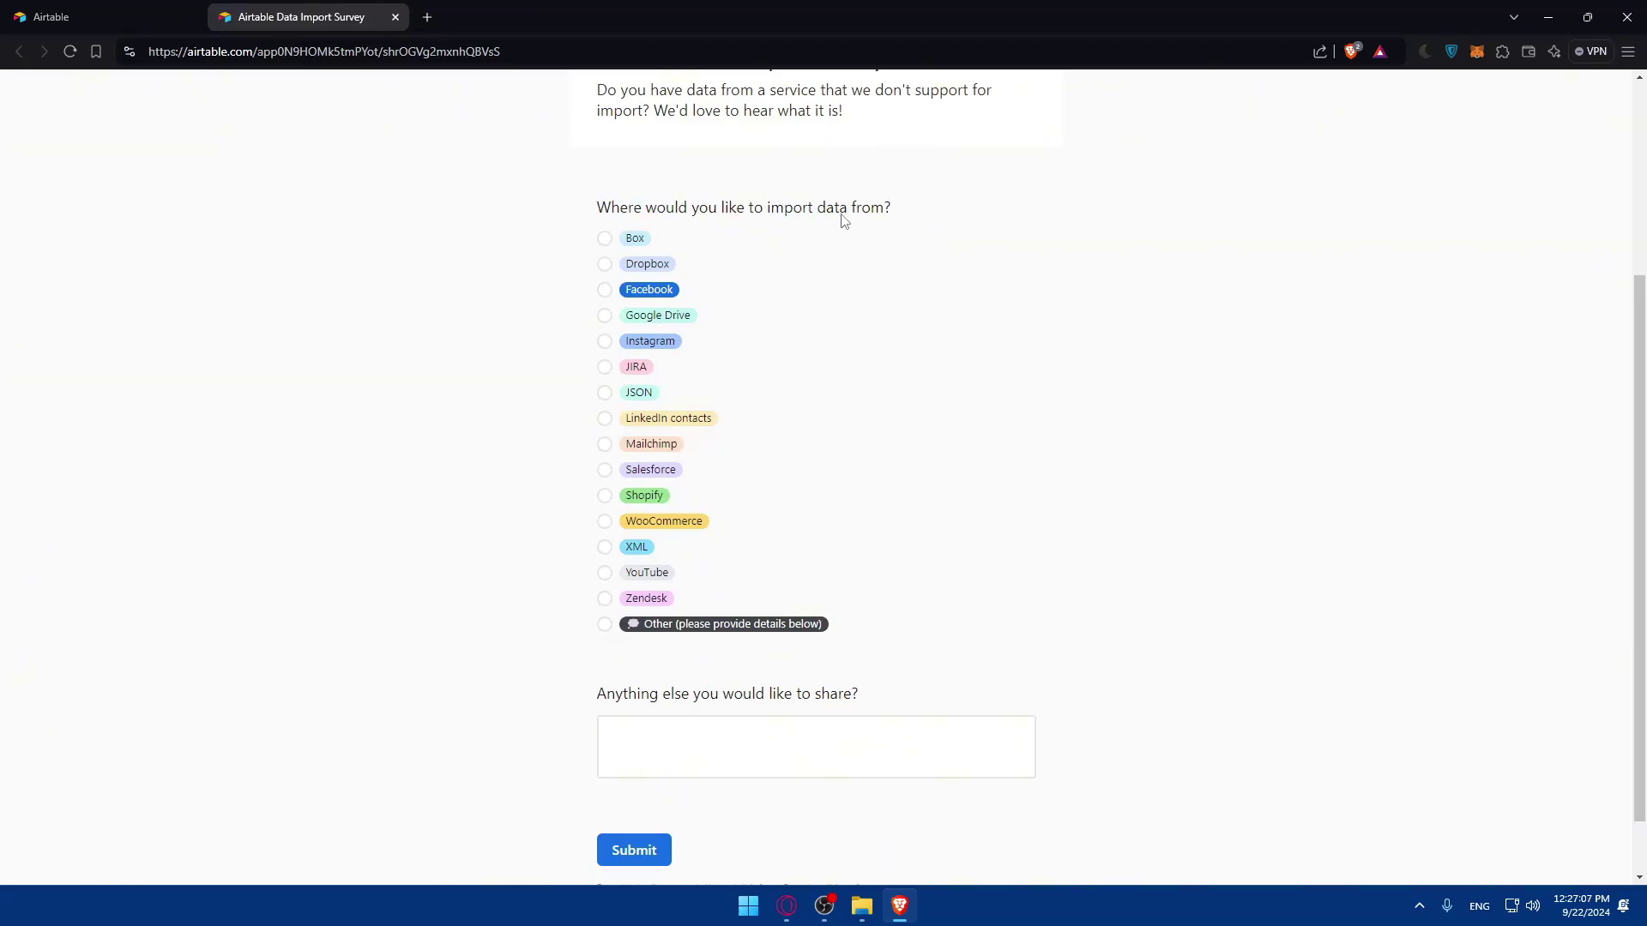
click(606, 241)
click(604, 264)
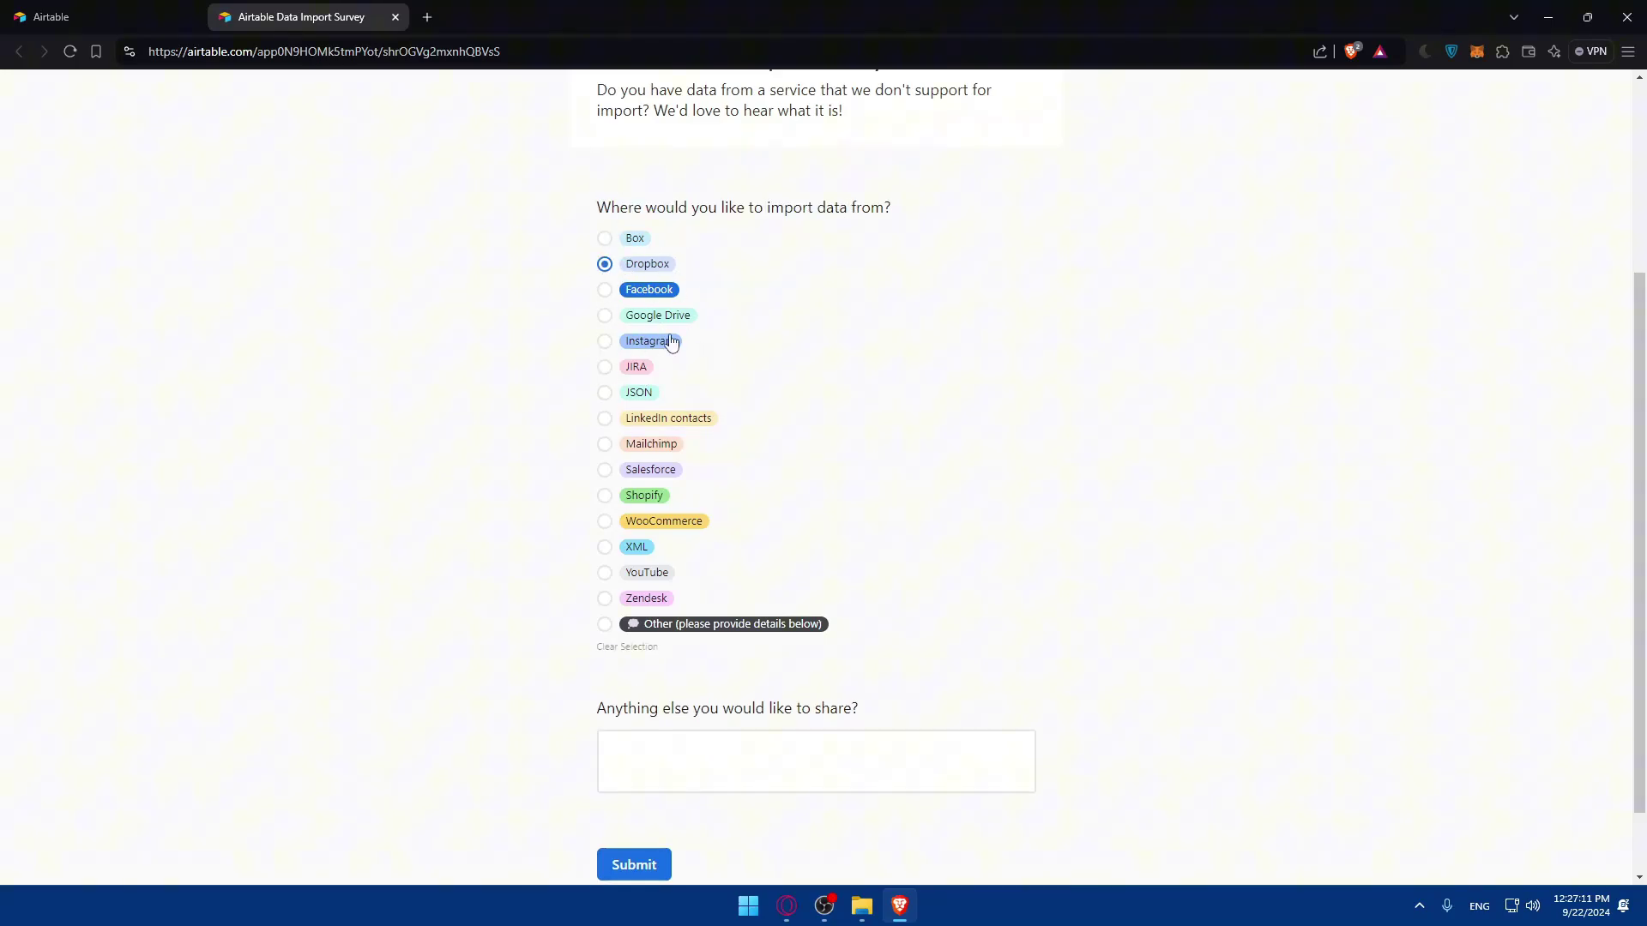
click(604, 624)
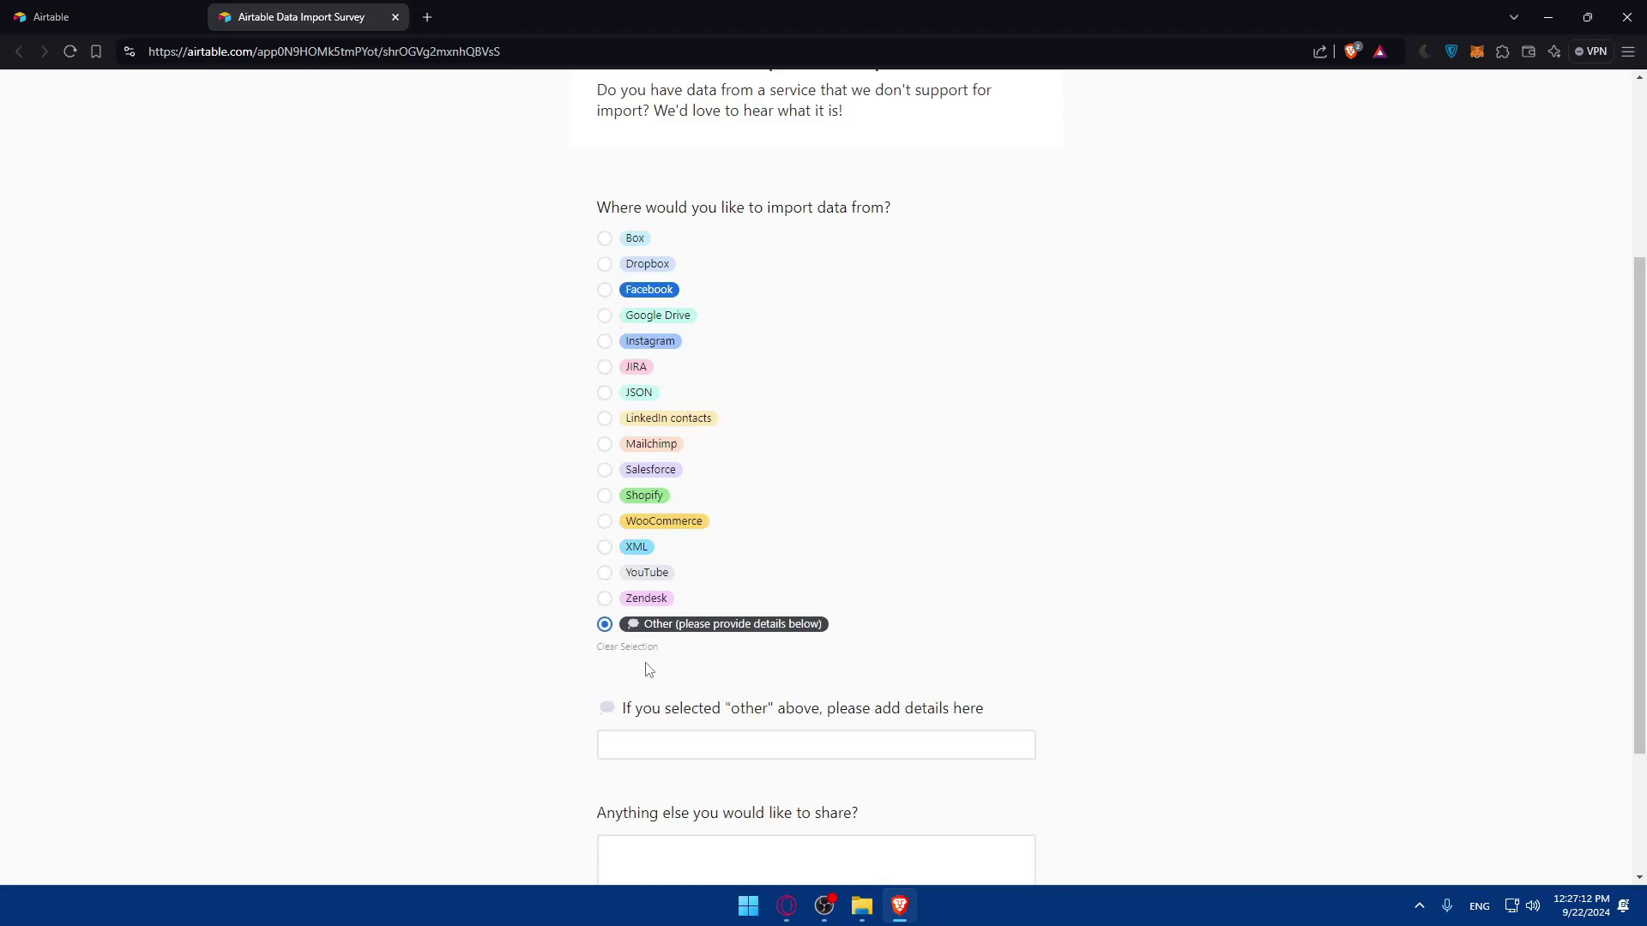
click(664, 737)
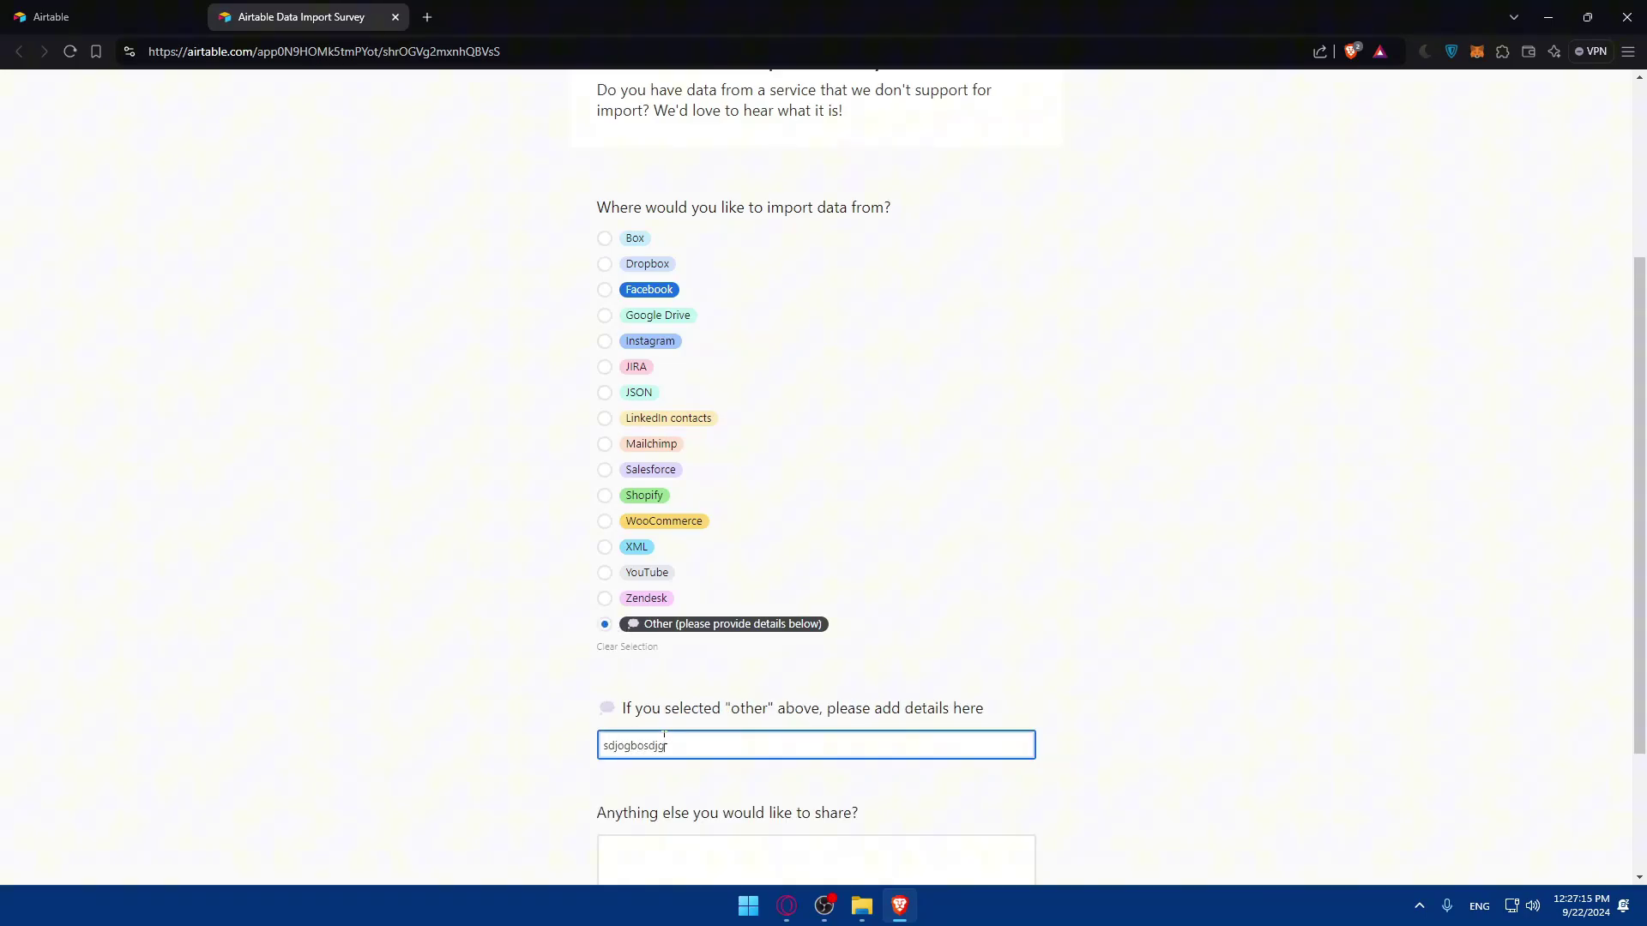
Step: Type into the survey's extra comments box, then clear it again
scroll(664, 735, down, 2)
click(713, 712)
text(dfdshk;djsfhlk)
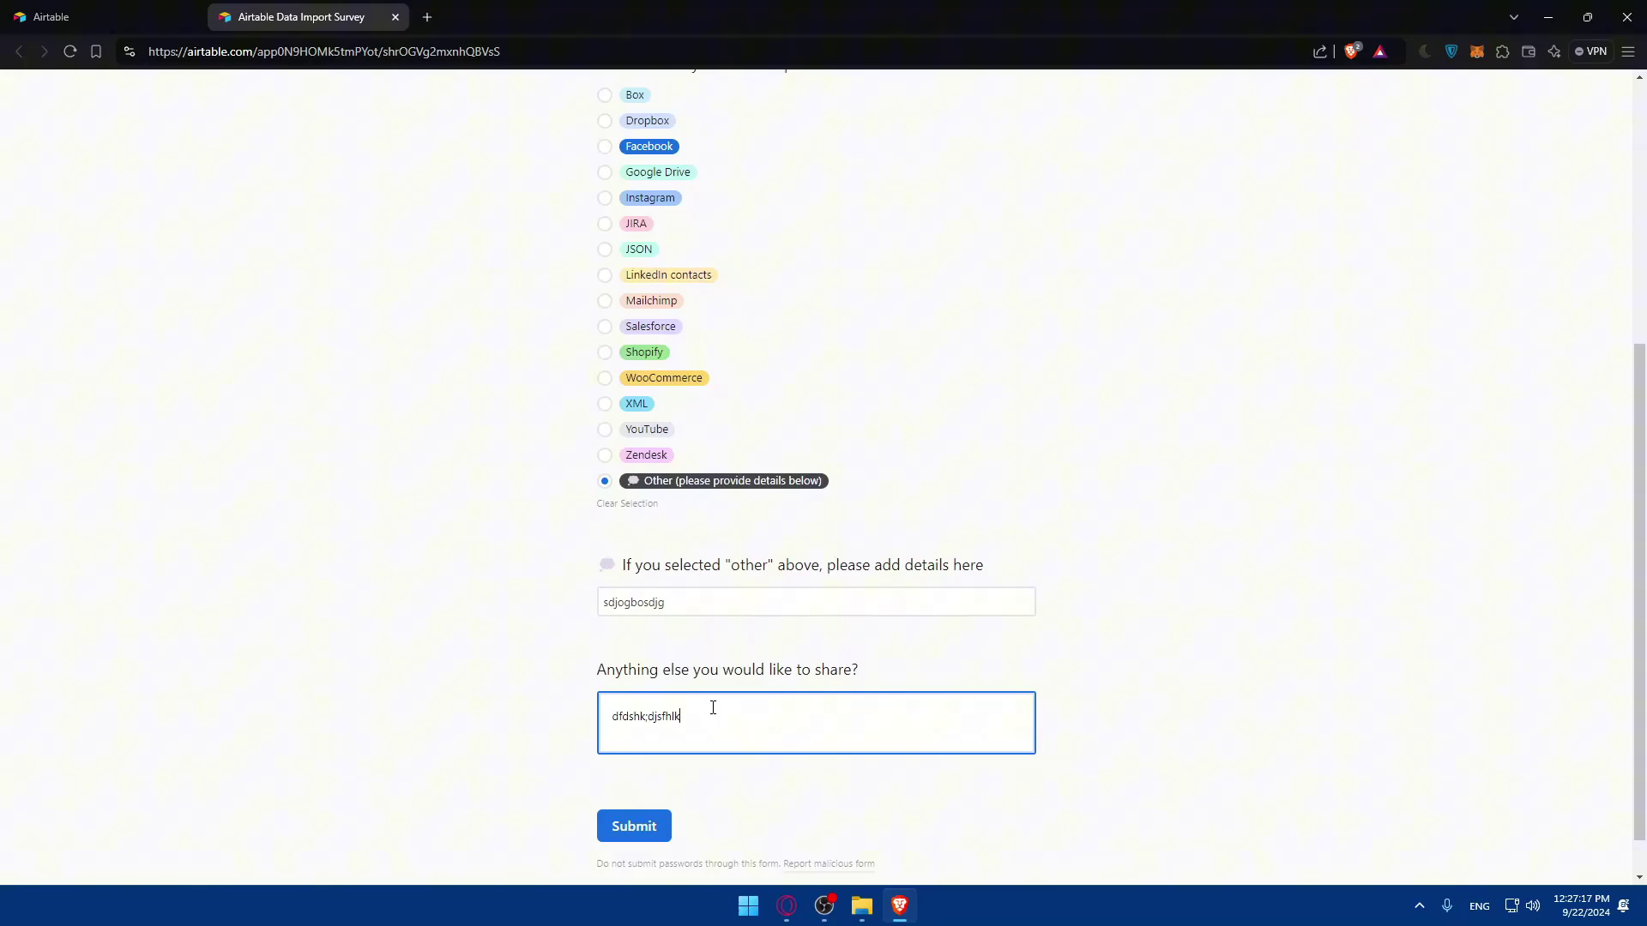
key(ctrl+a)
key(BackSpace)
click(464, 685)
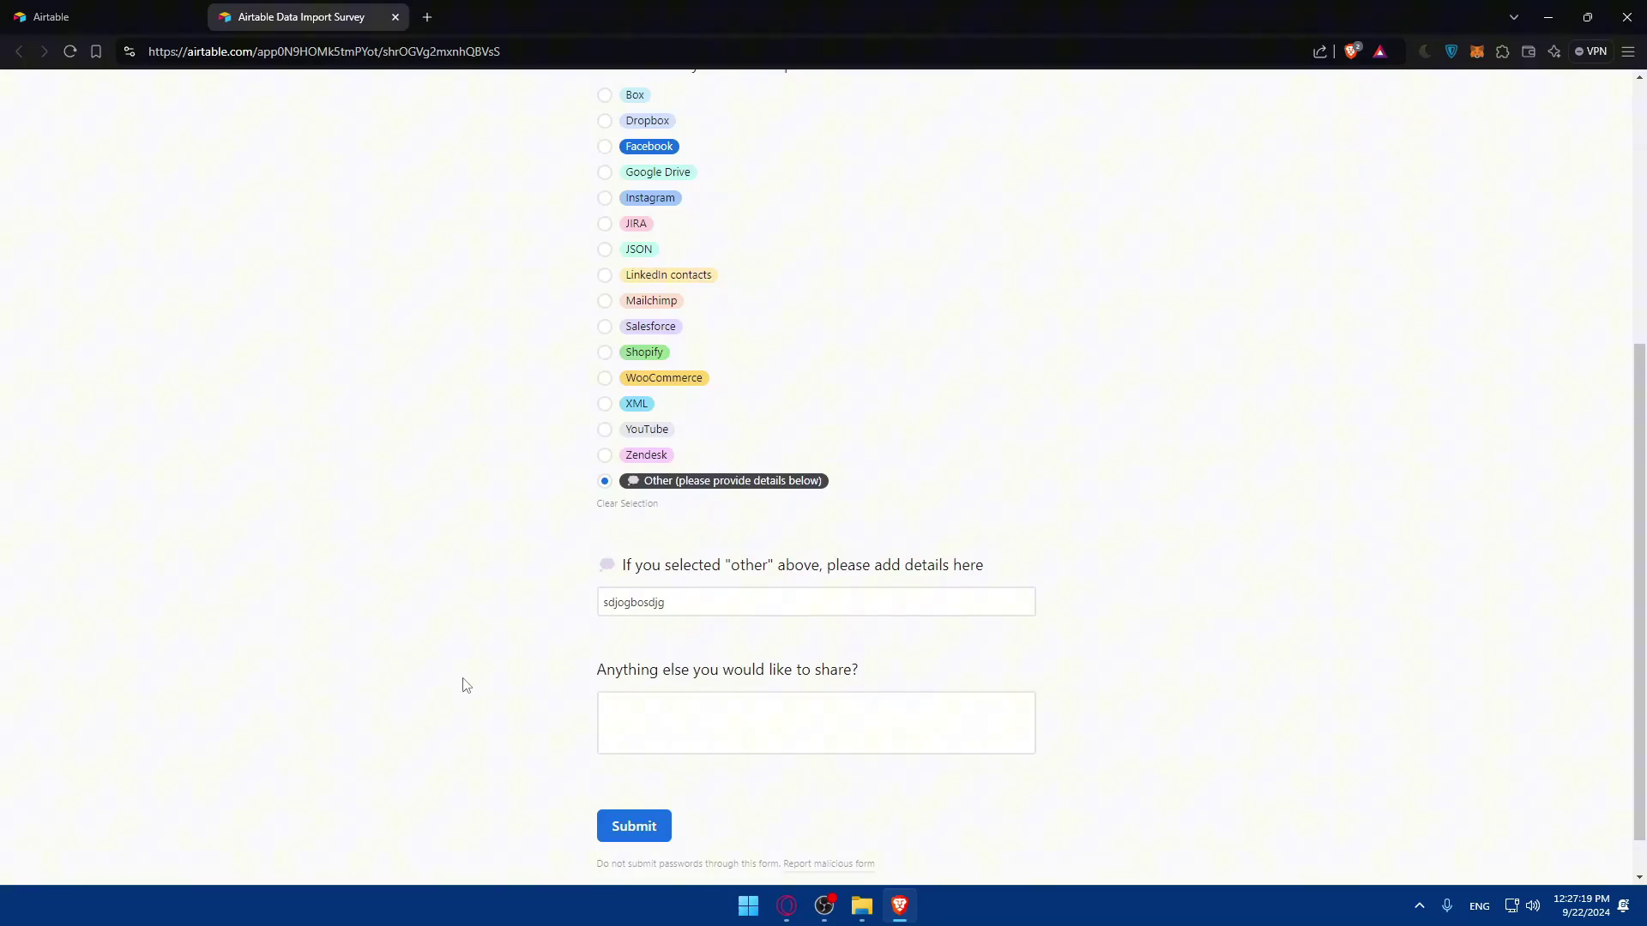
Step: Close the survey tab without submitting and dismiss the Import data dialog
click(395, 17)
click(909, 159)
key(Escape)
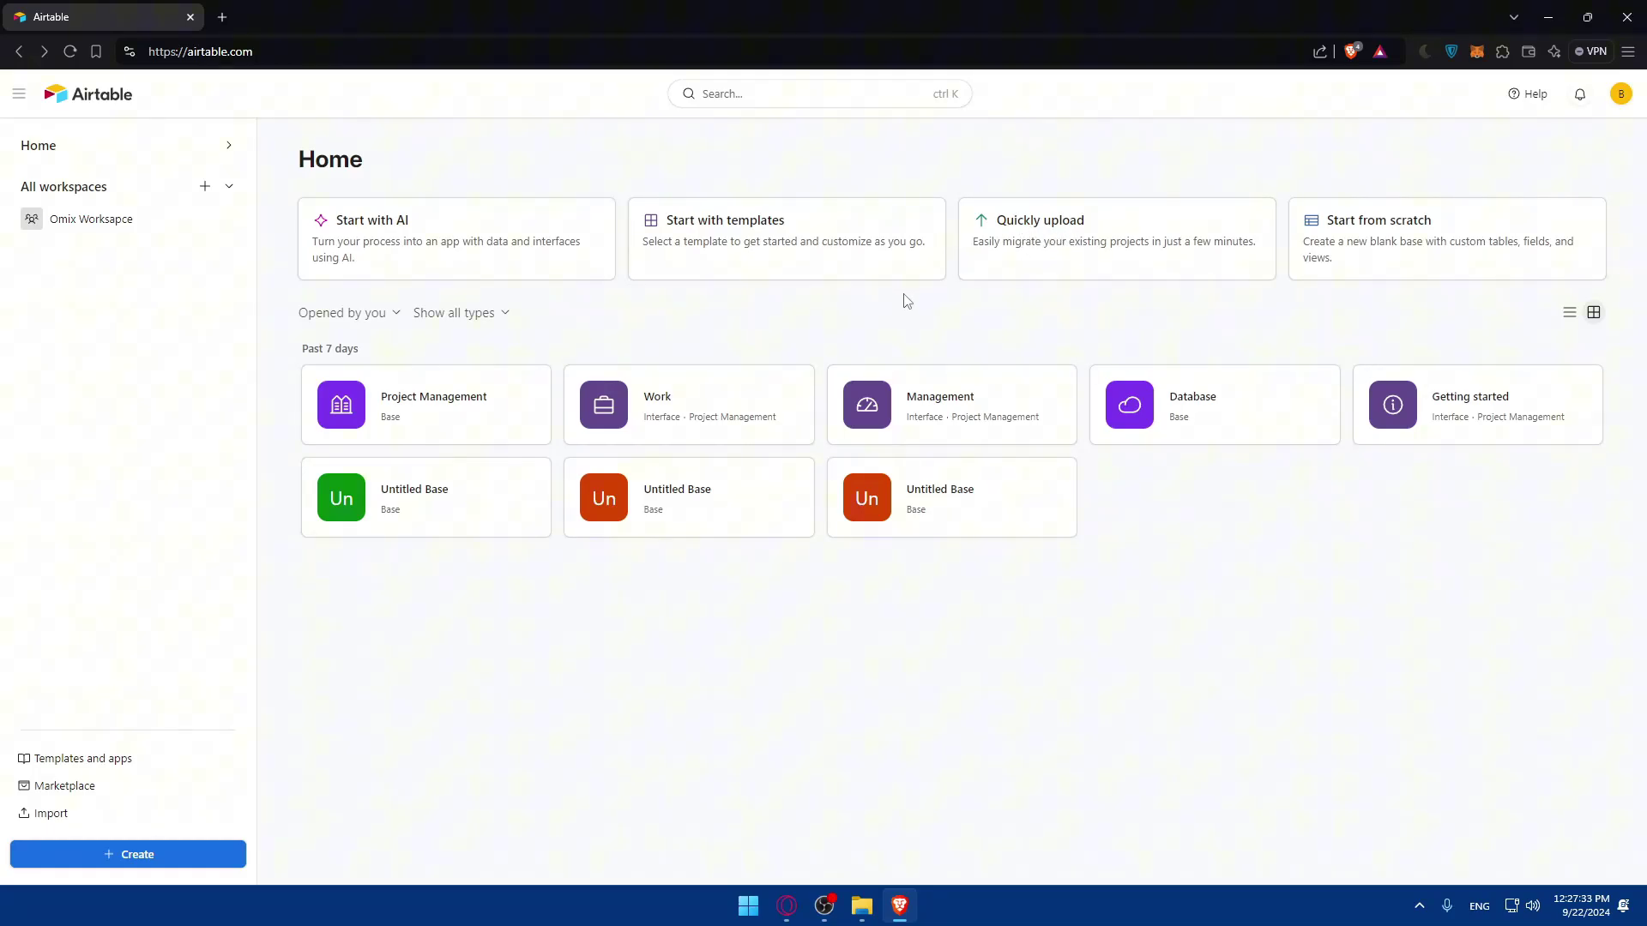
click(772, 246)
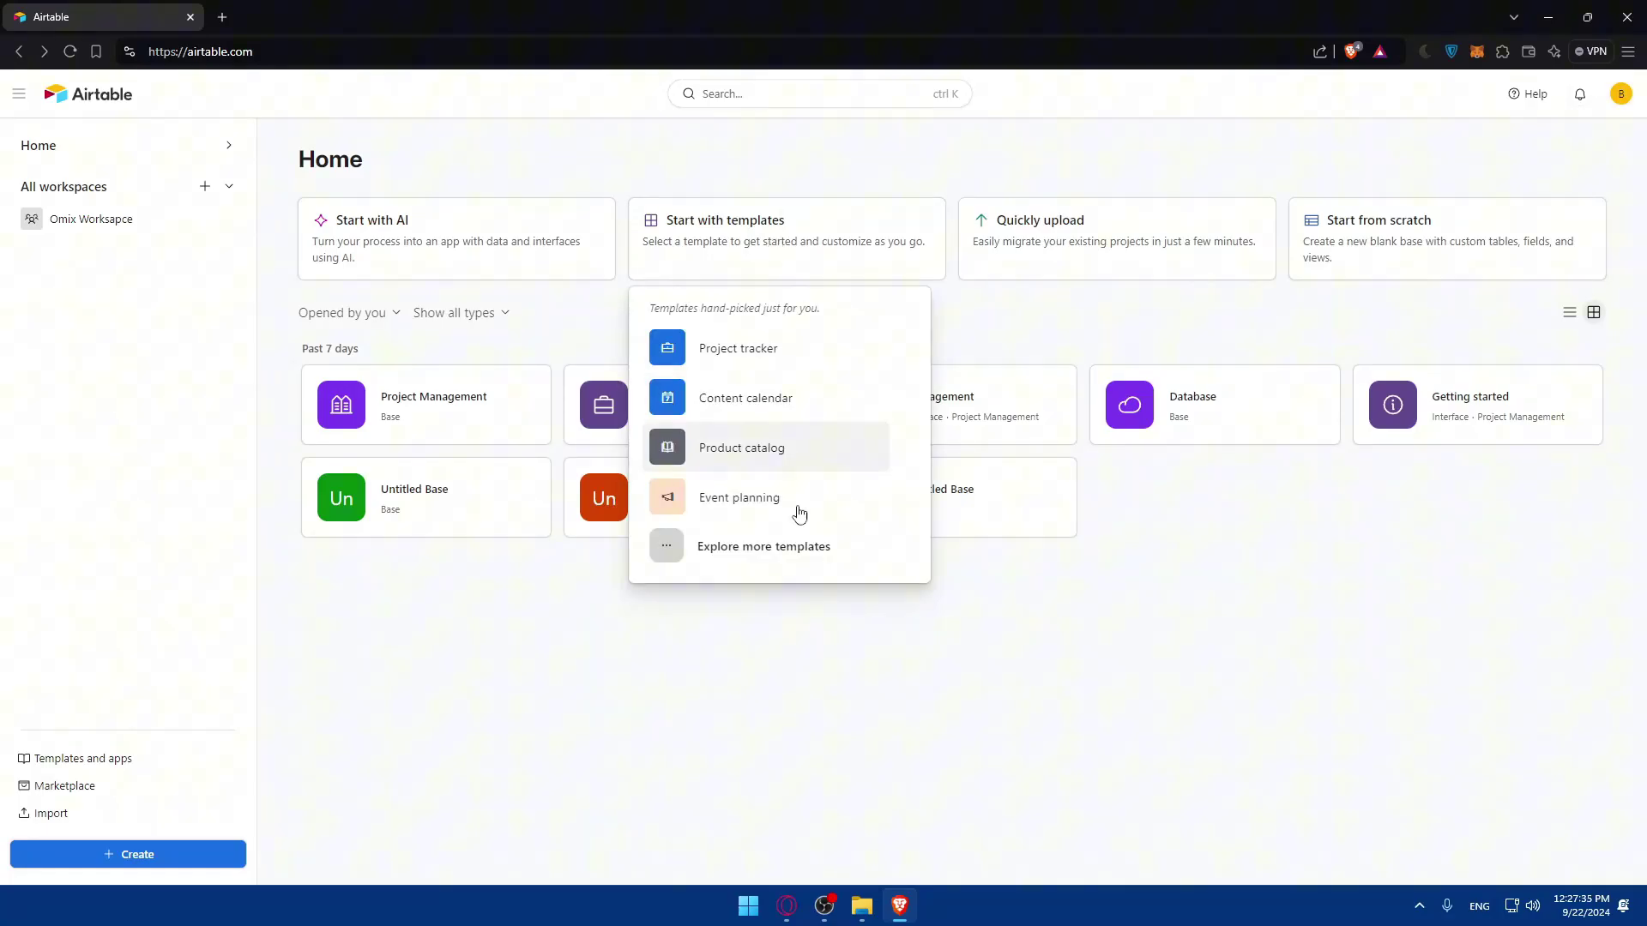
click(764, 547)
scroll(1066, 456, down, 15)
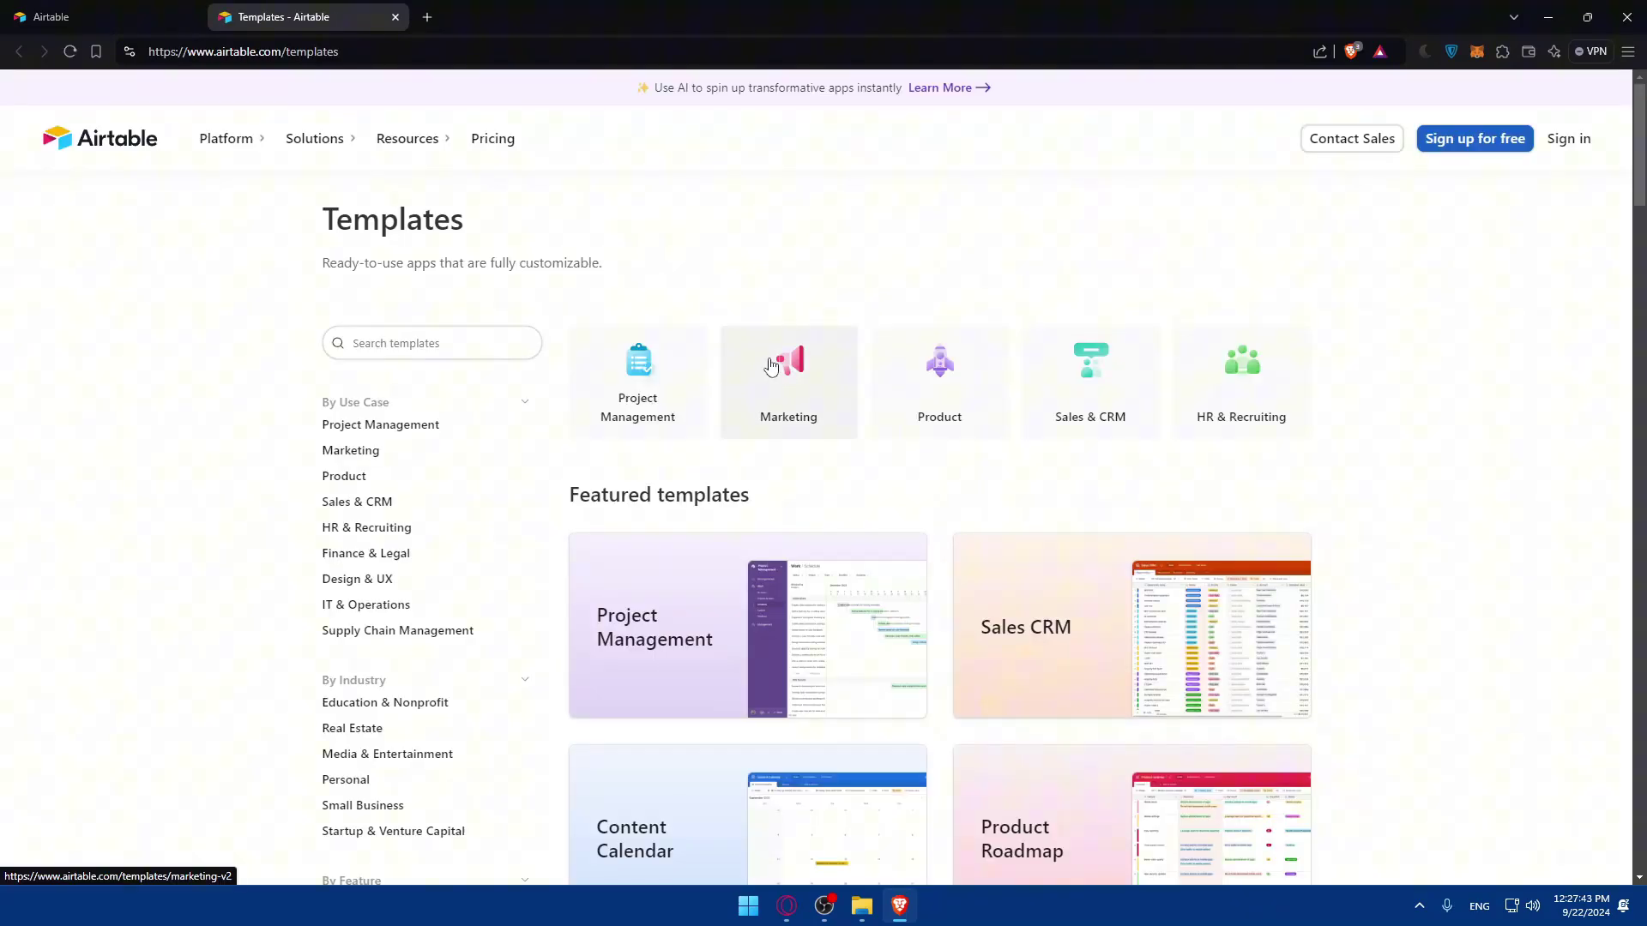
scroll(785, 376, down, 6)
scroll(791, 377, down, 3)
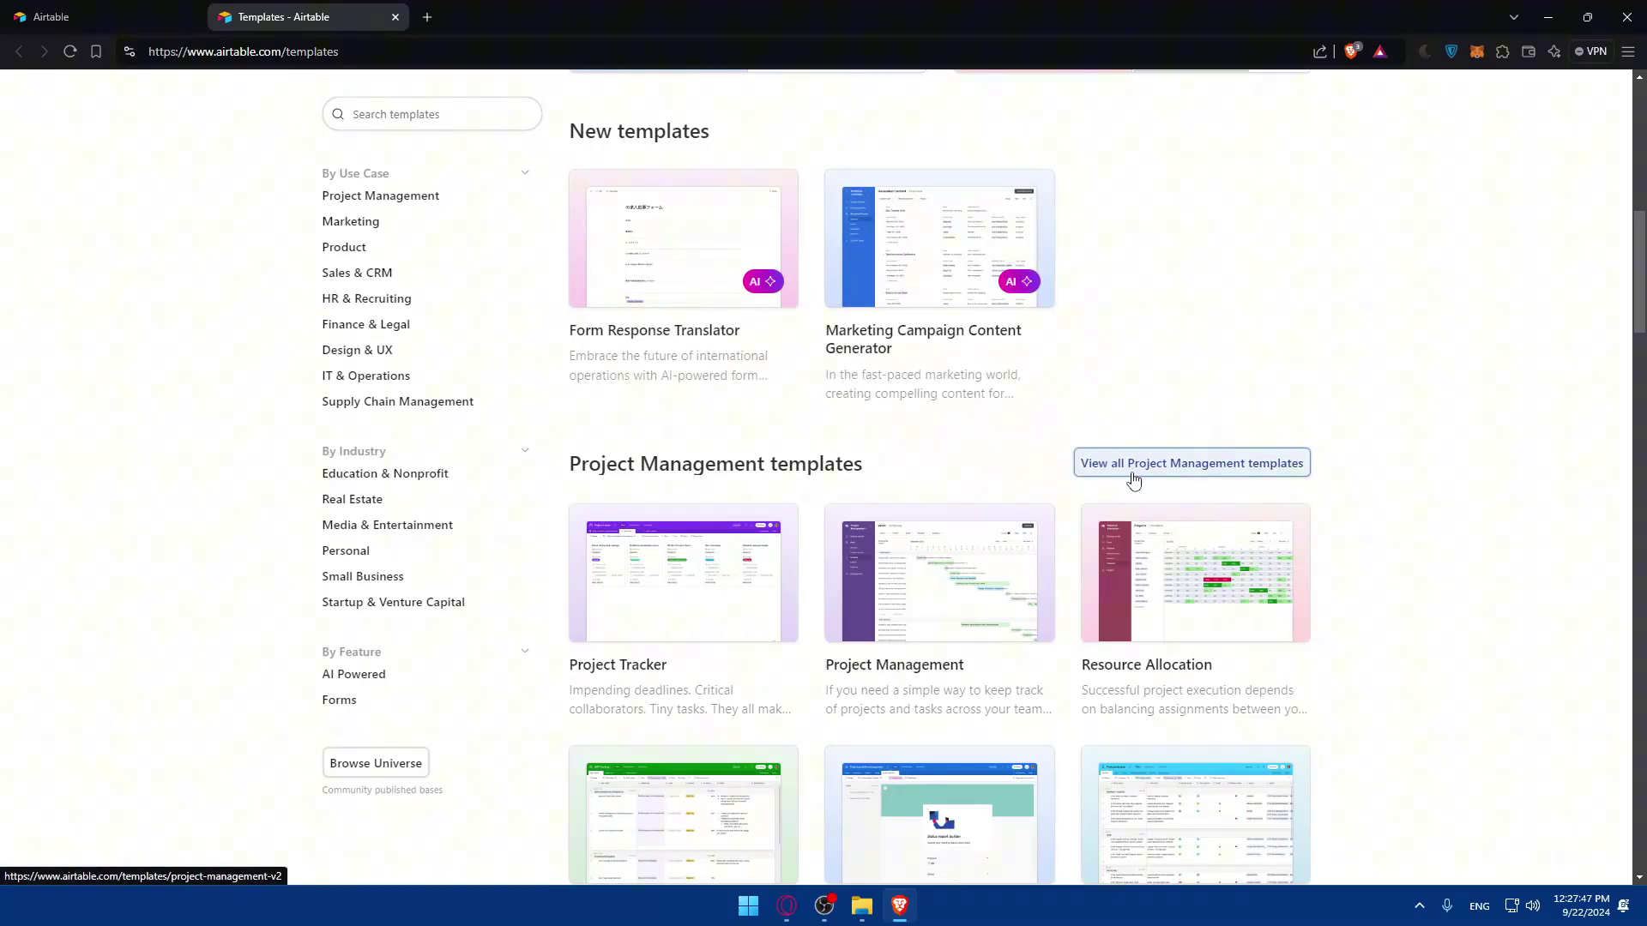
scroll(1132, 476, down, 6)
scroll(1168, 471, down, 5)
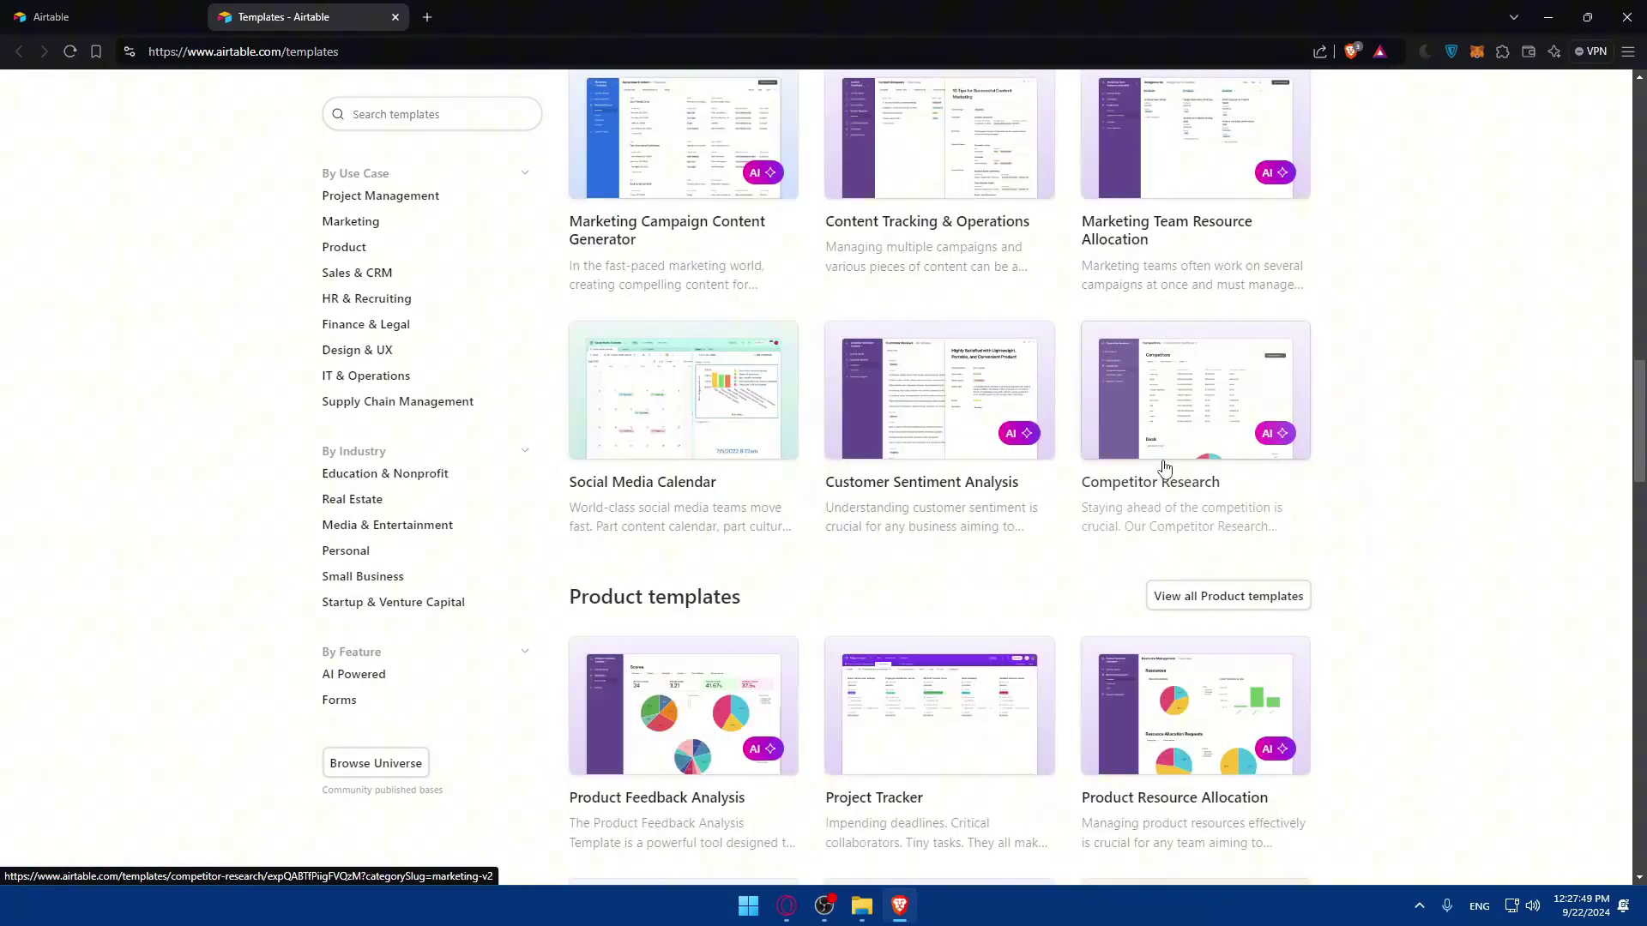
scroll(1171, 481, down, 6)
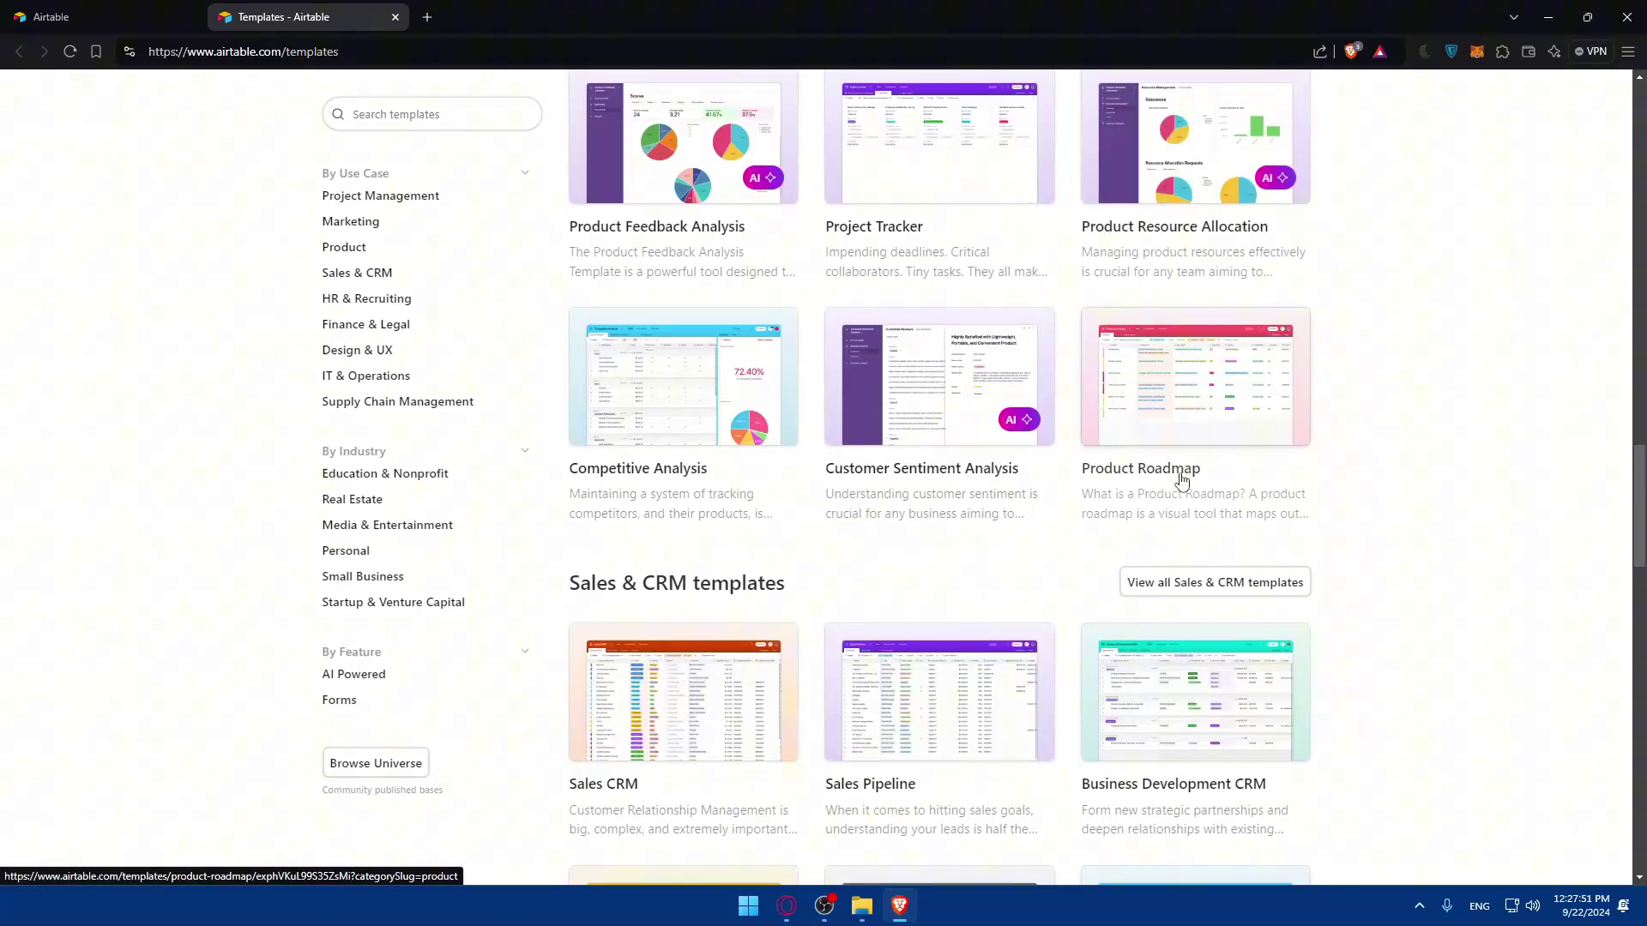
scroll(1184, 531, down, 18)
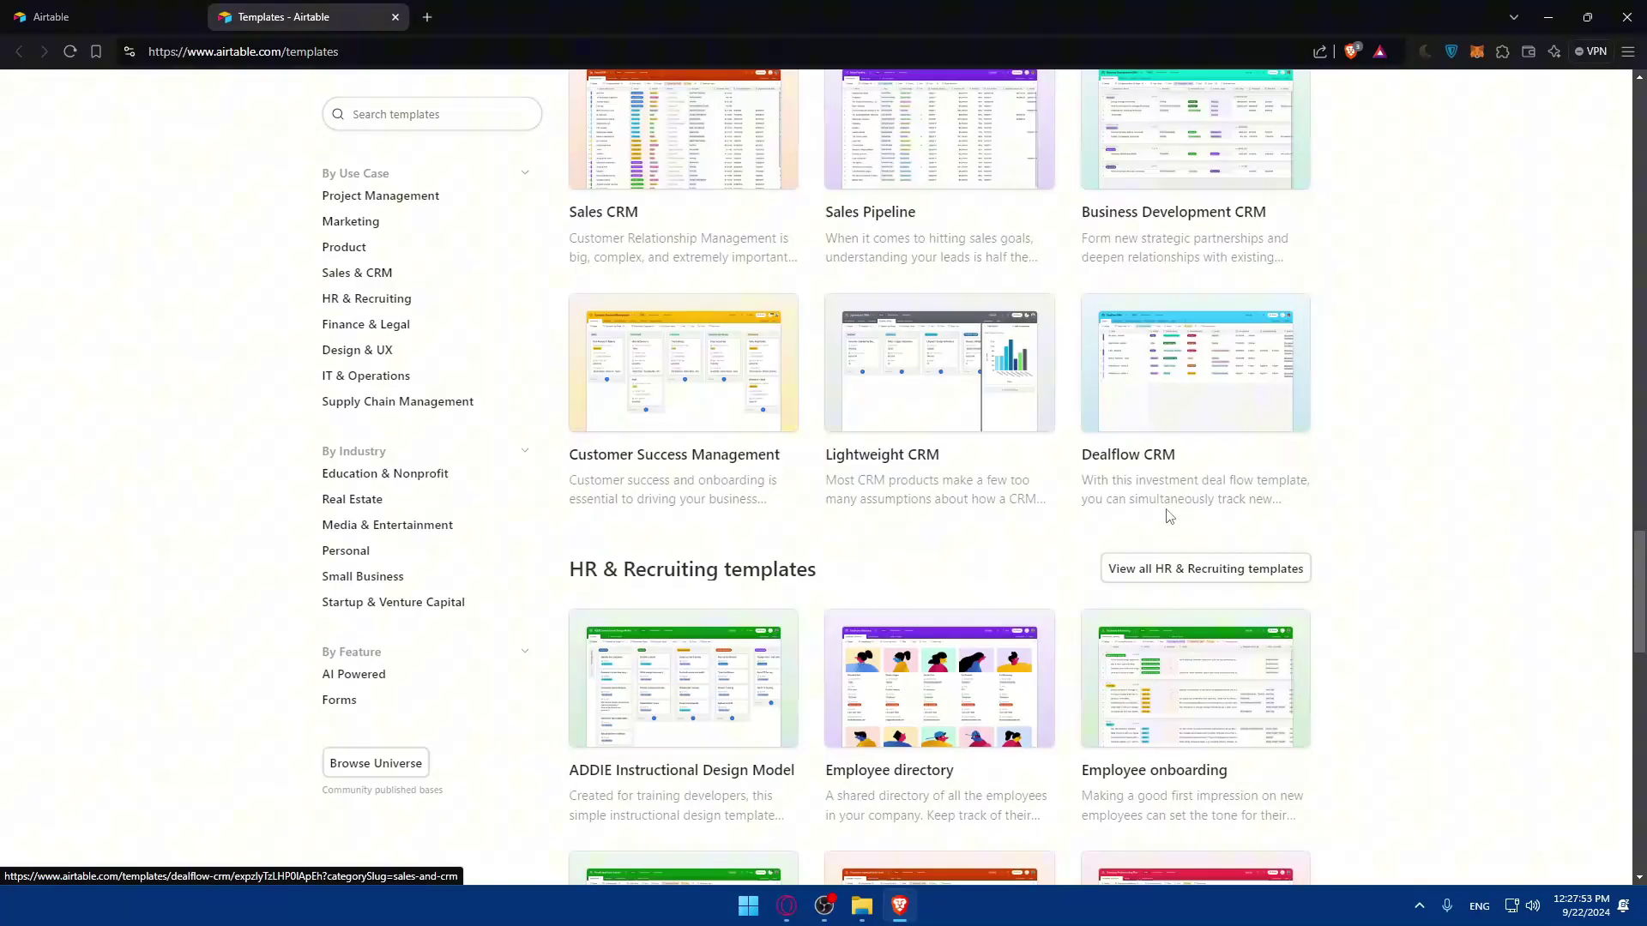
scroll(1090, 472, down, 5)
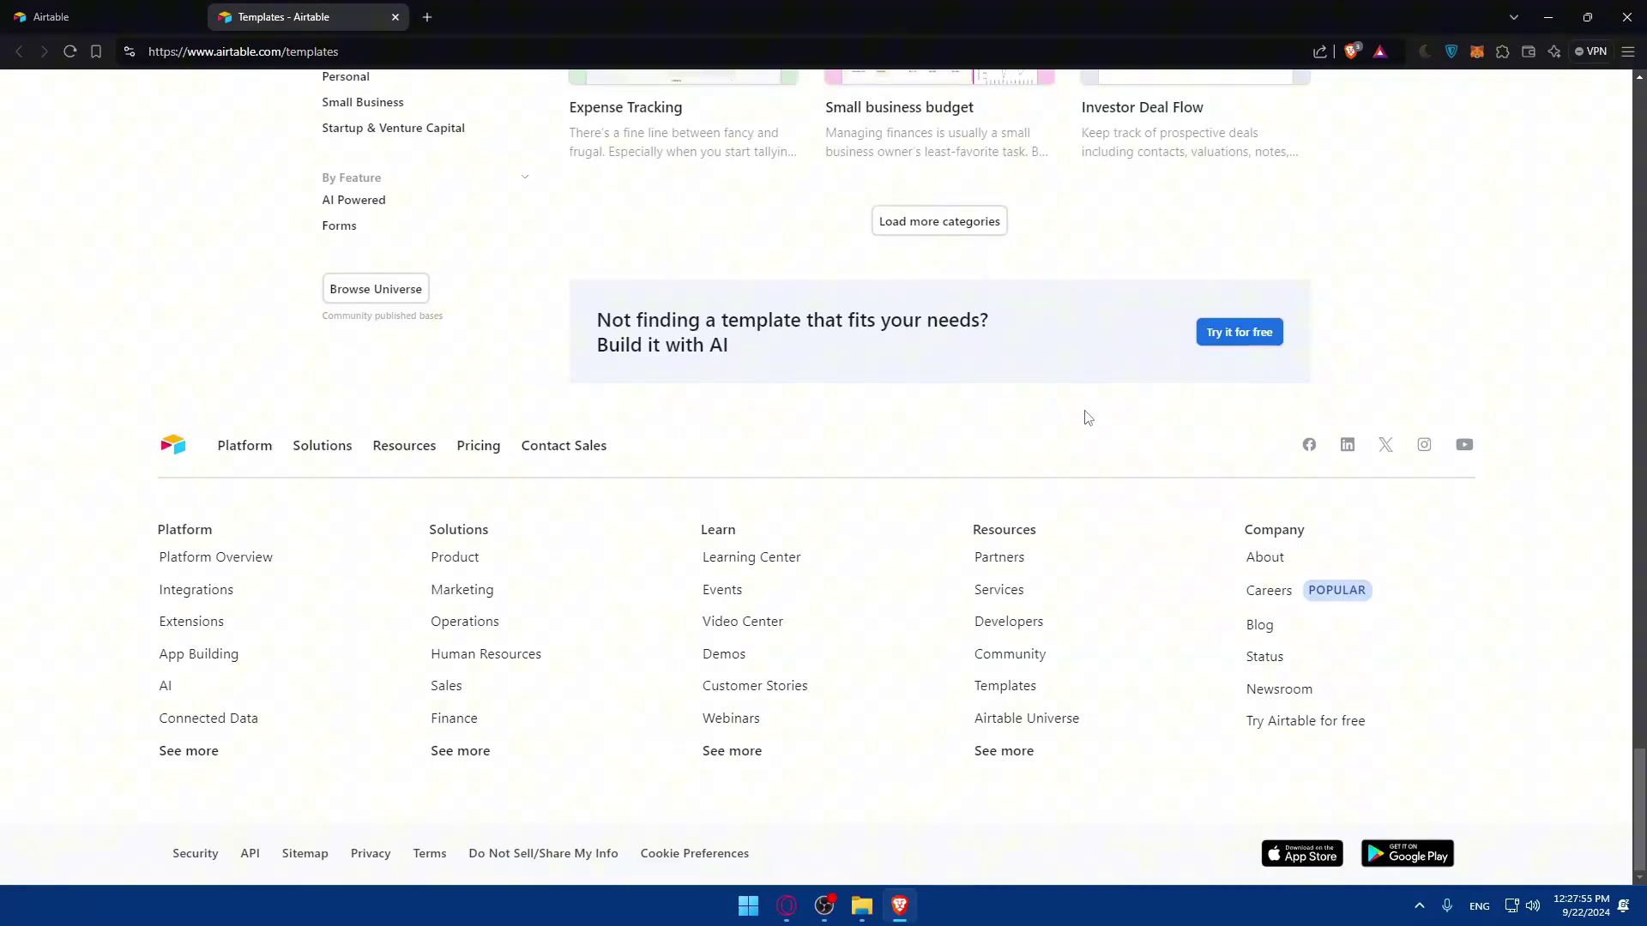
click(932, 222)
scroll(916, 283, down, 14)
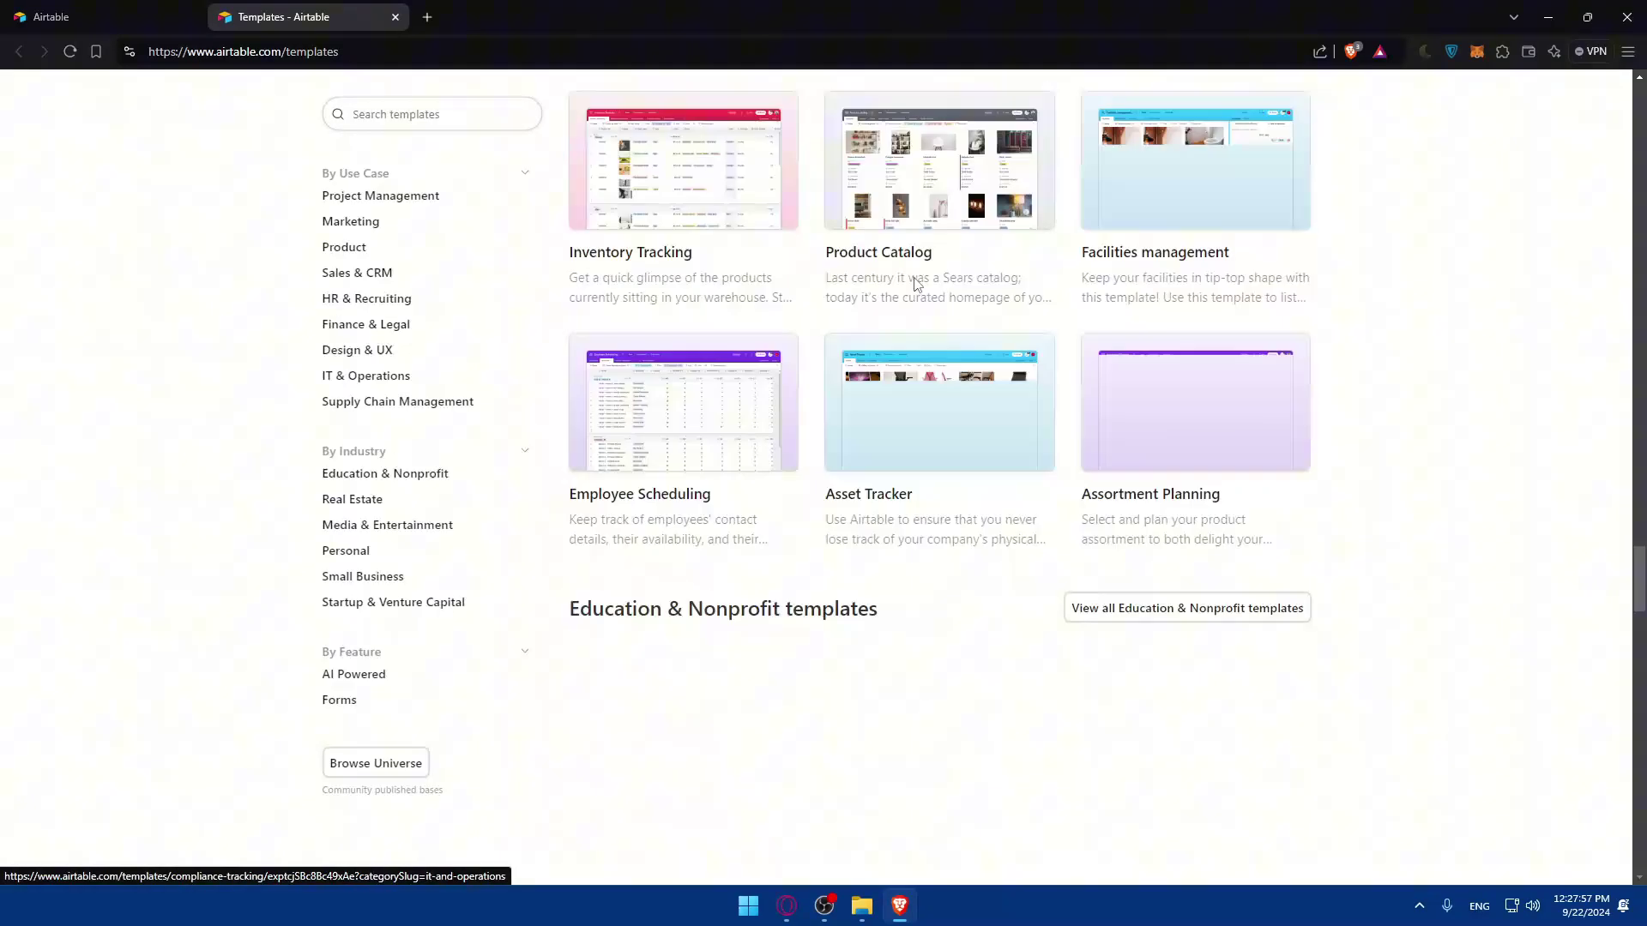
scroll(916, 283, down, 20)
scroll(918, 279, up, 3)
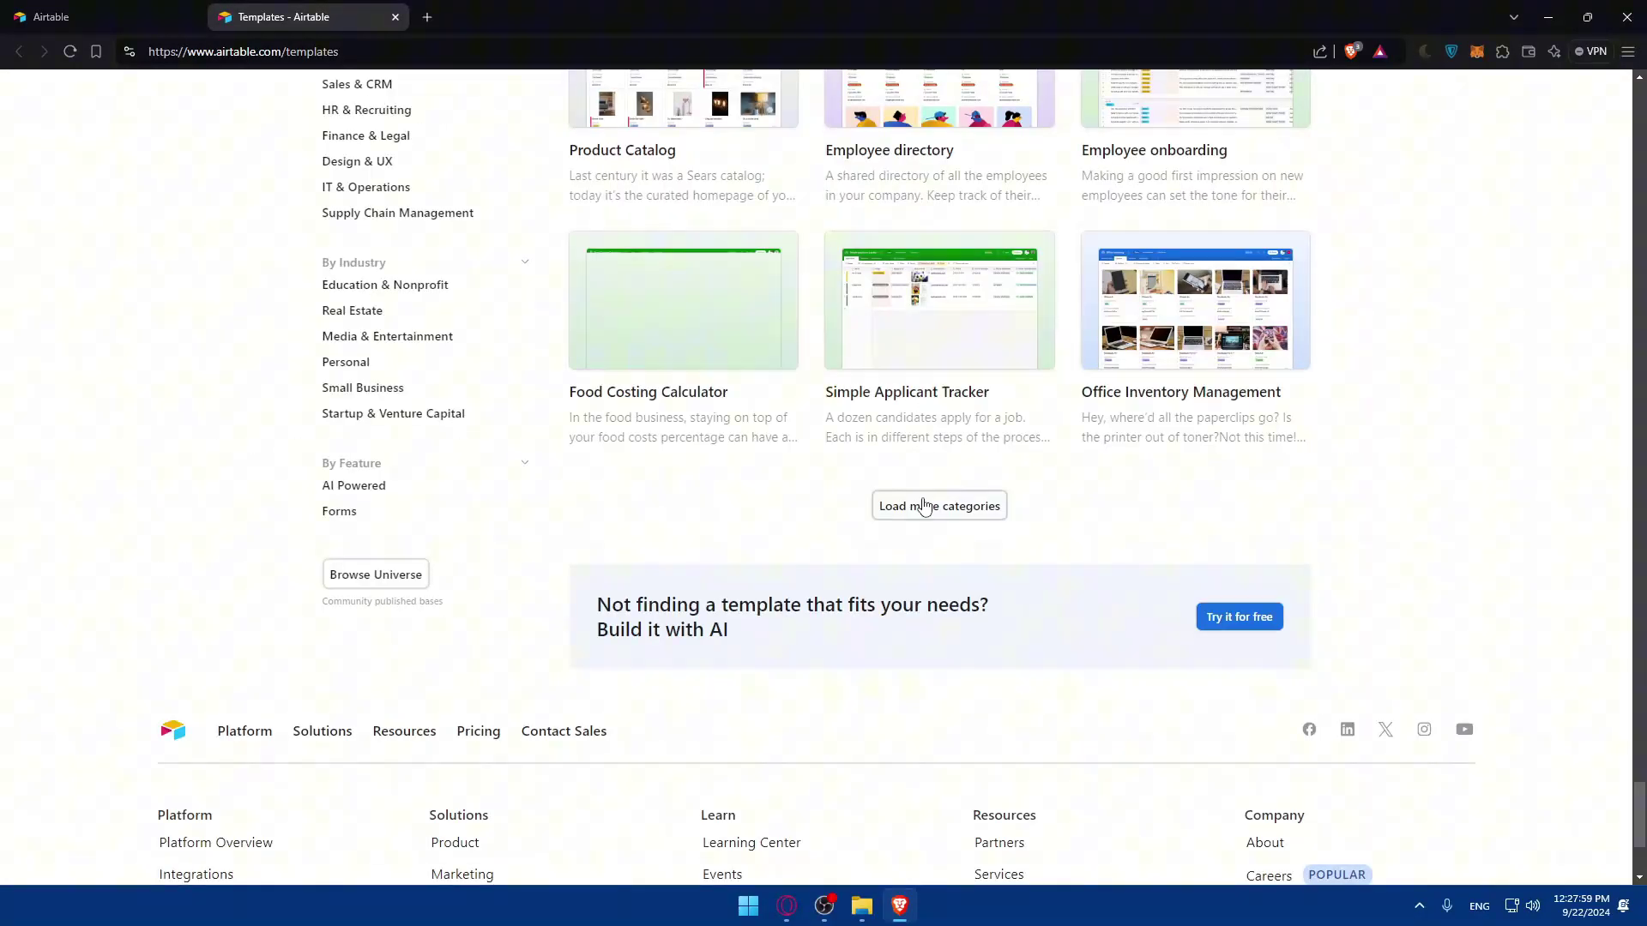
click(924, 507)
scroll(890, 334, down, 2)
scroll(888, 317, up, 20)
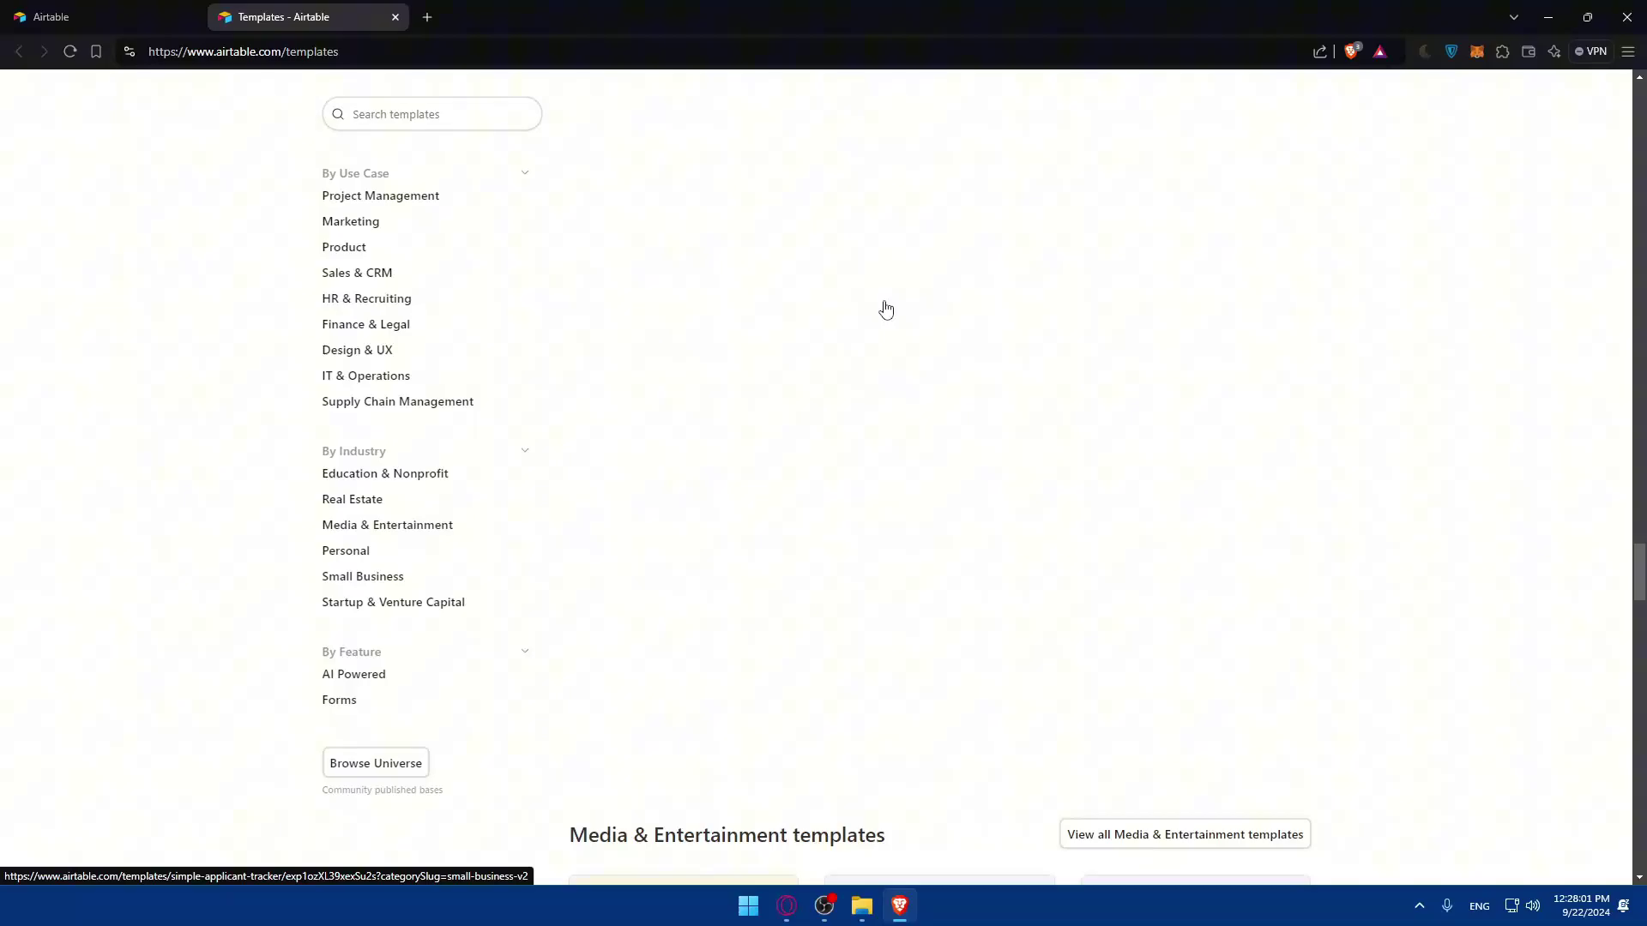
scroll(884, 310, up, 20)
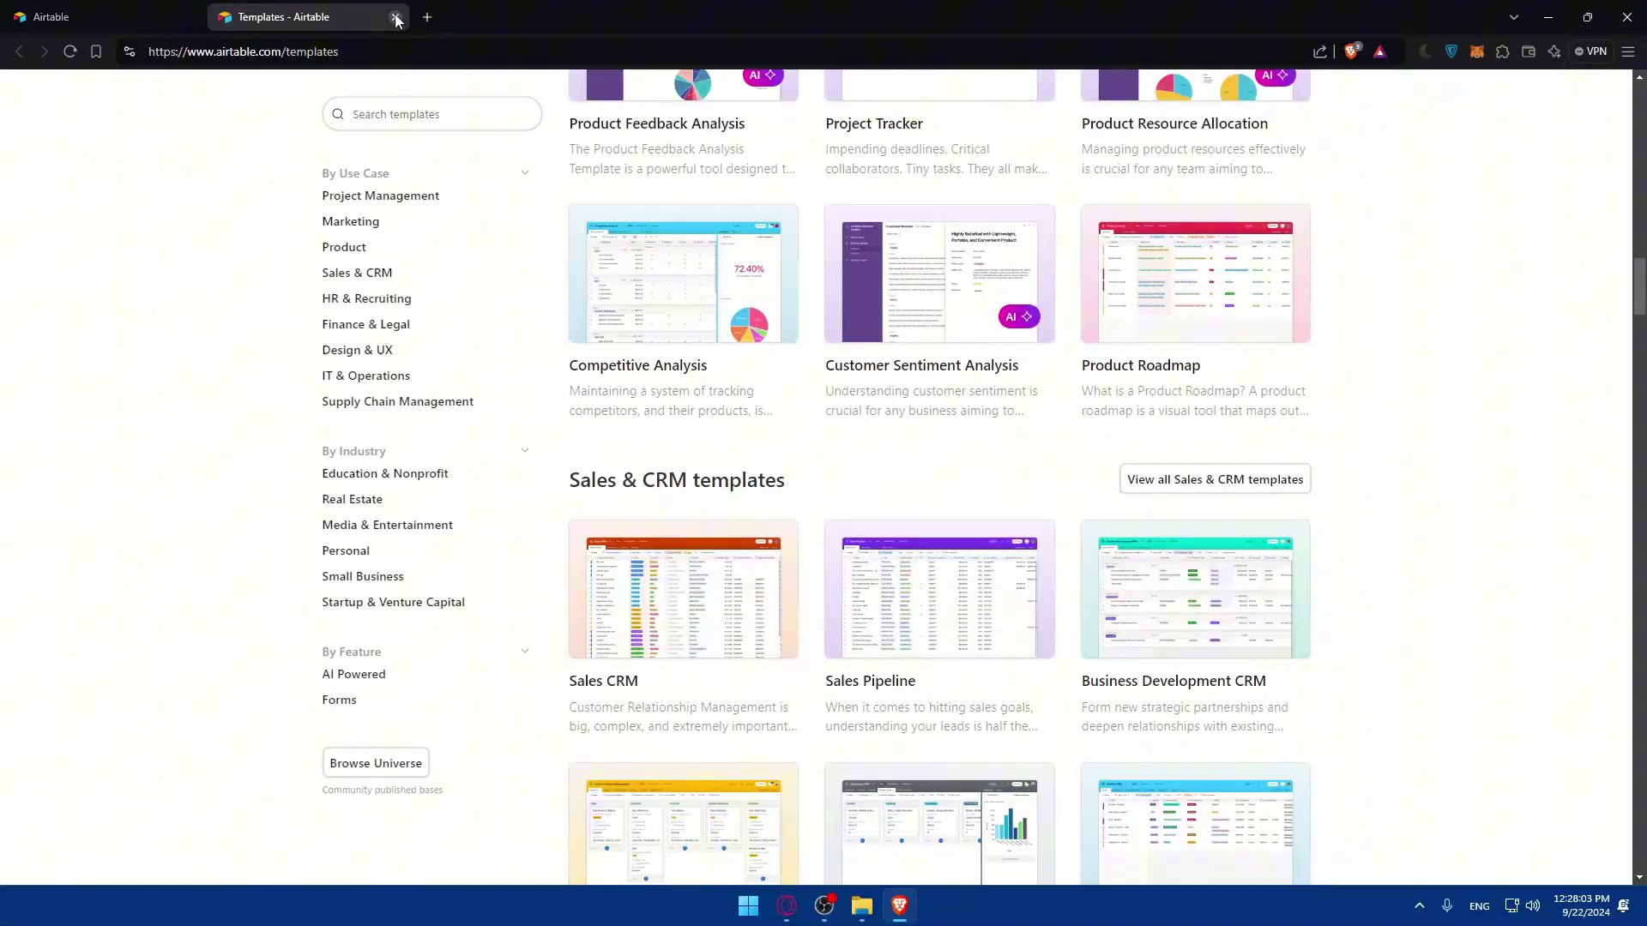
click(395, 17)
Step: Close the template browser, launch Start with AI, and step through organization, industry and audience fields
click(1321, 159)
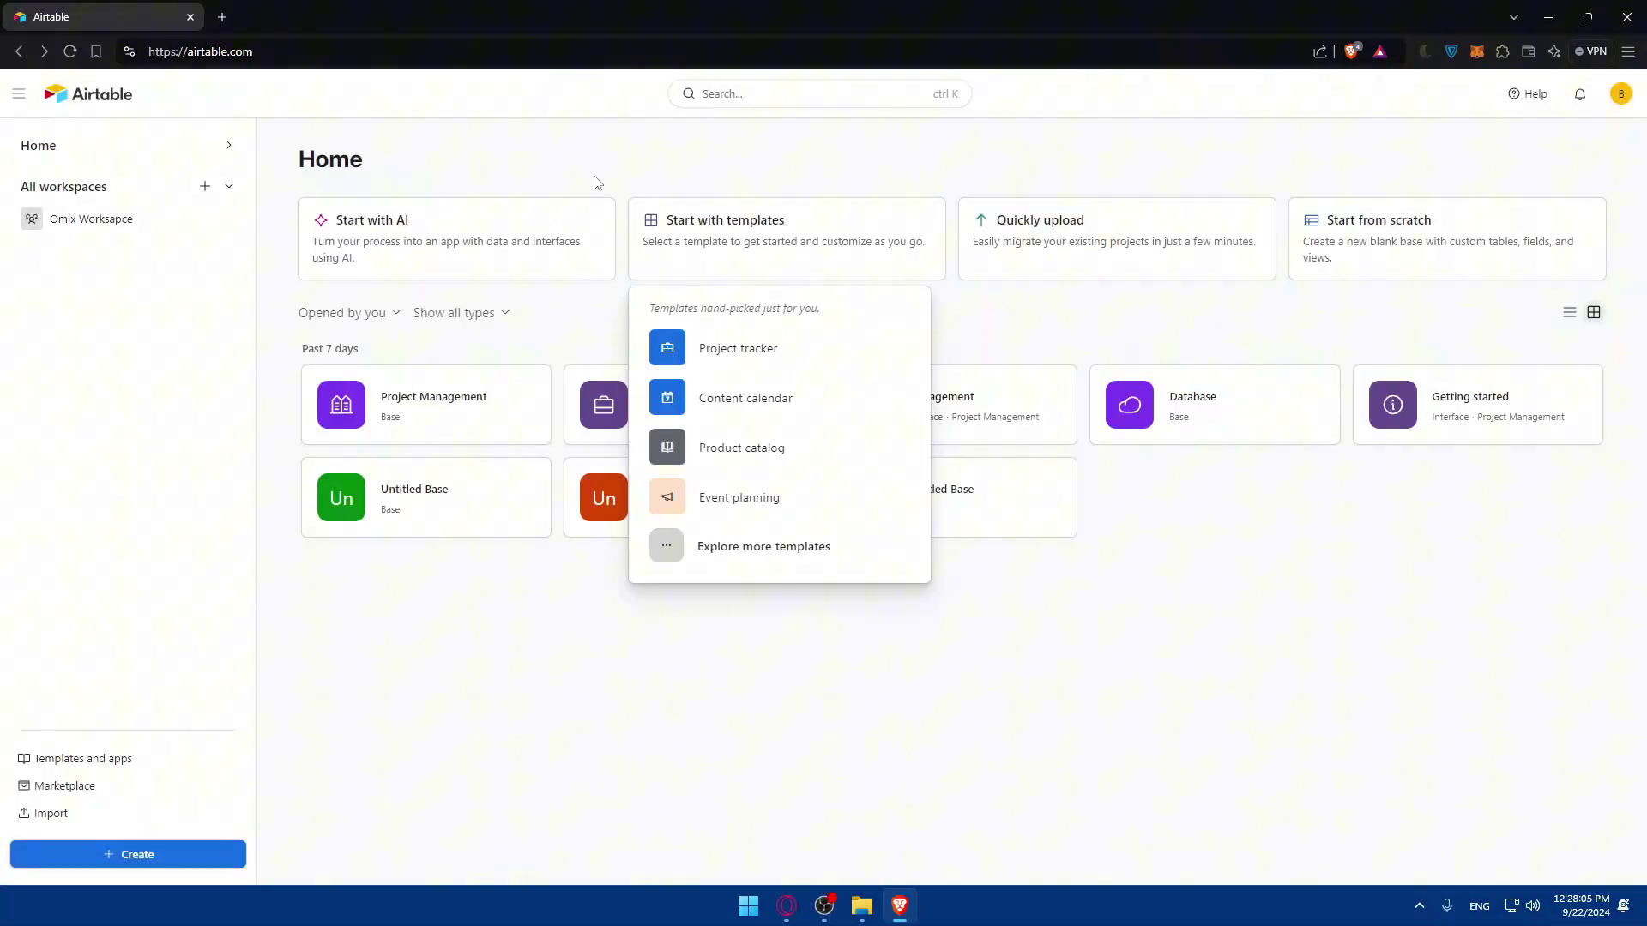
click(425, 241)
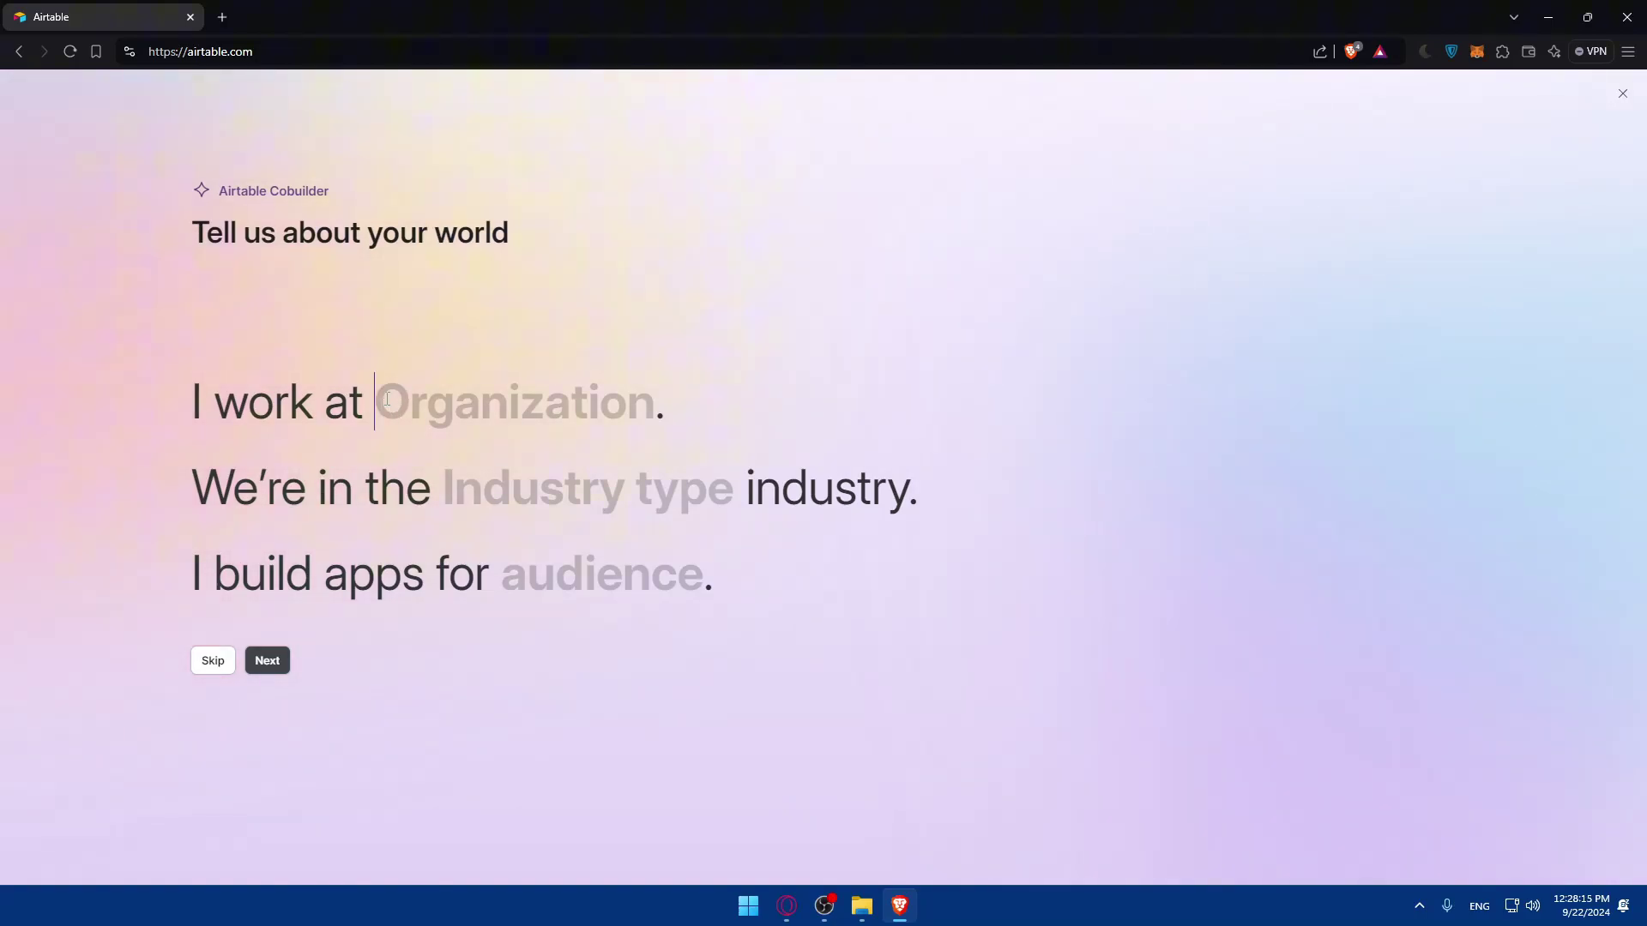
drag(387, 399, 644, 404)
click(488, 488)
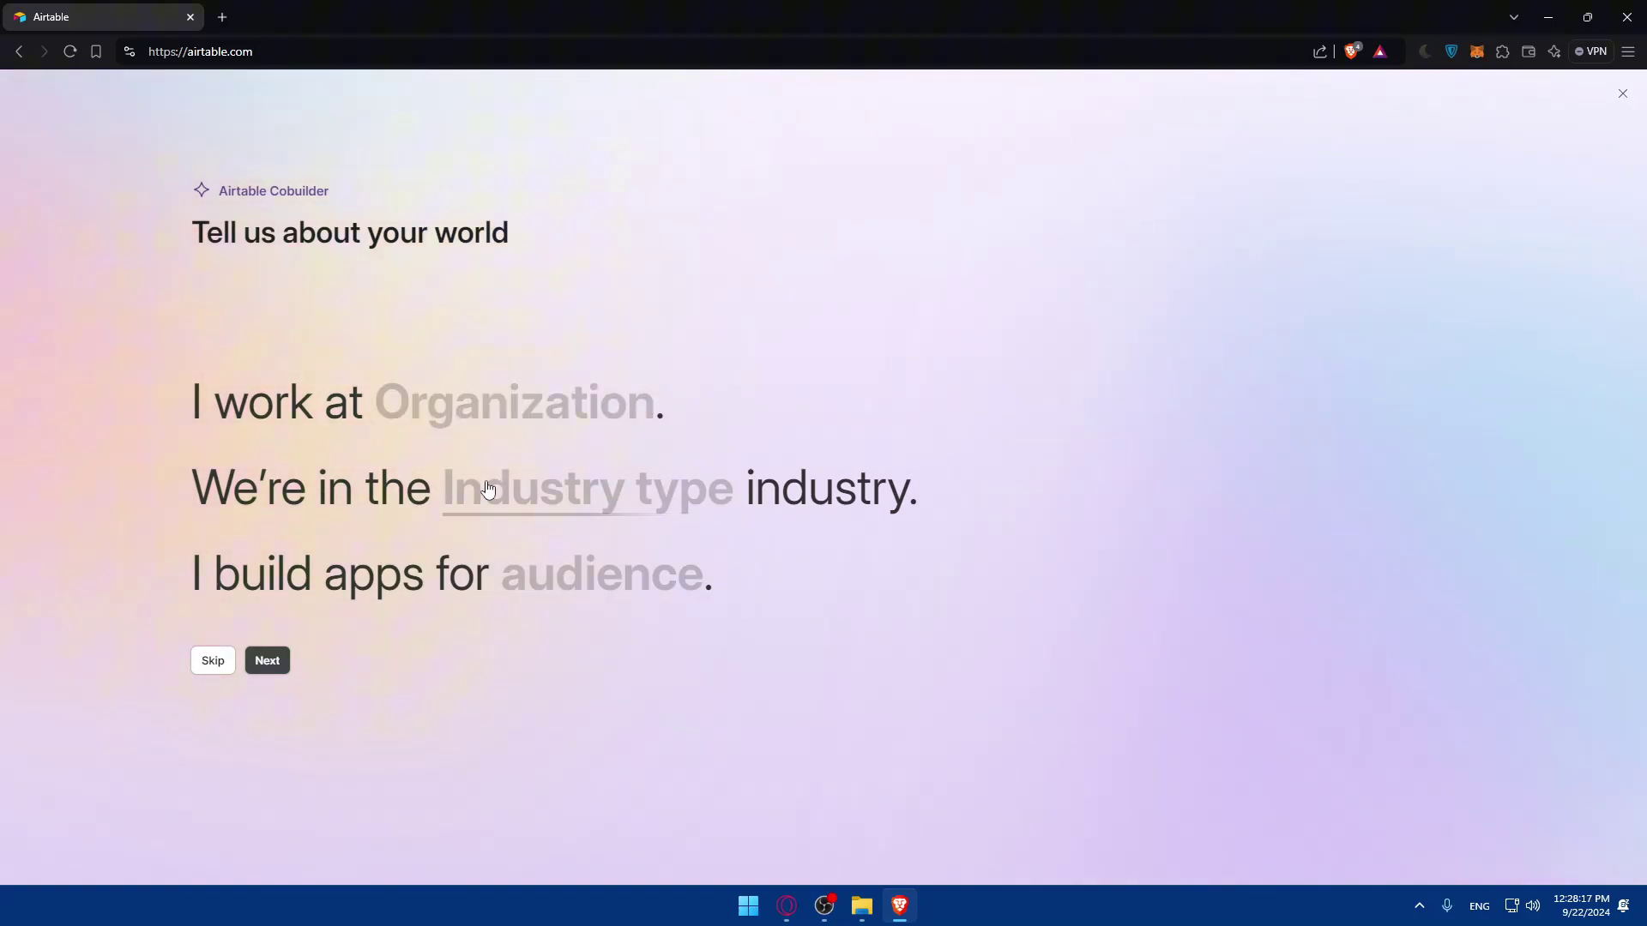
triple_click(488, 489)
click(503, 572)
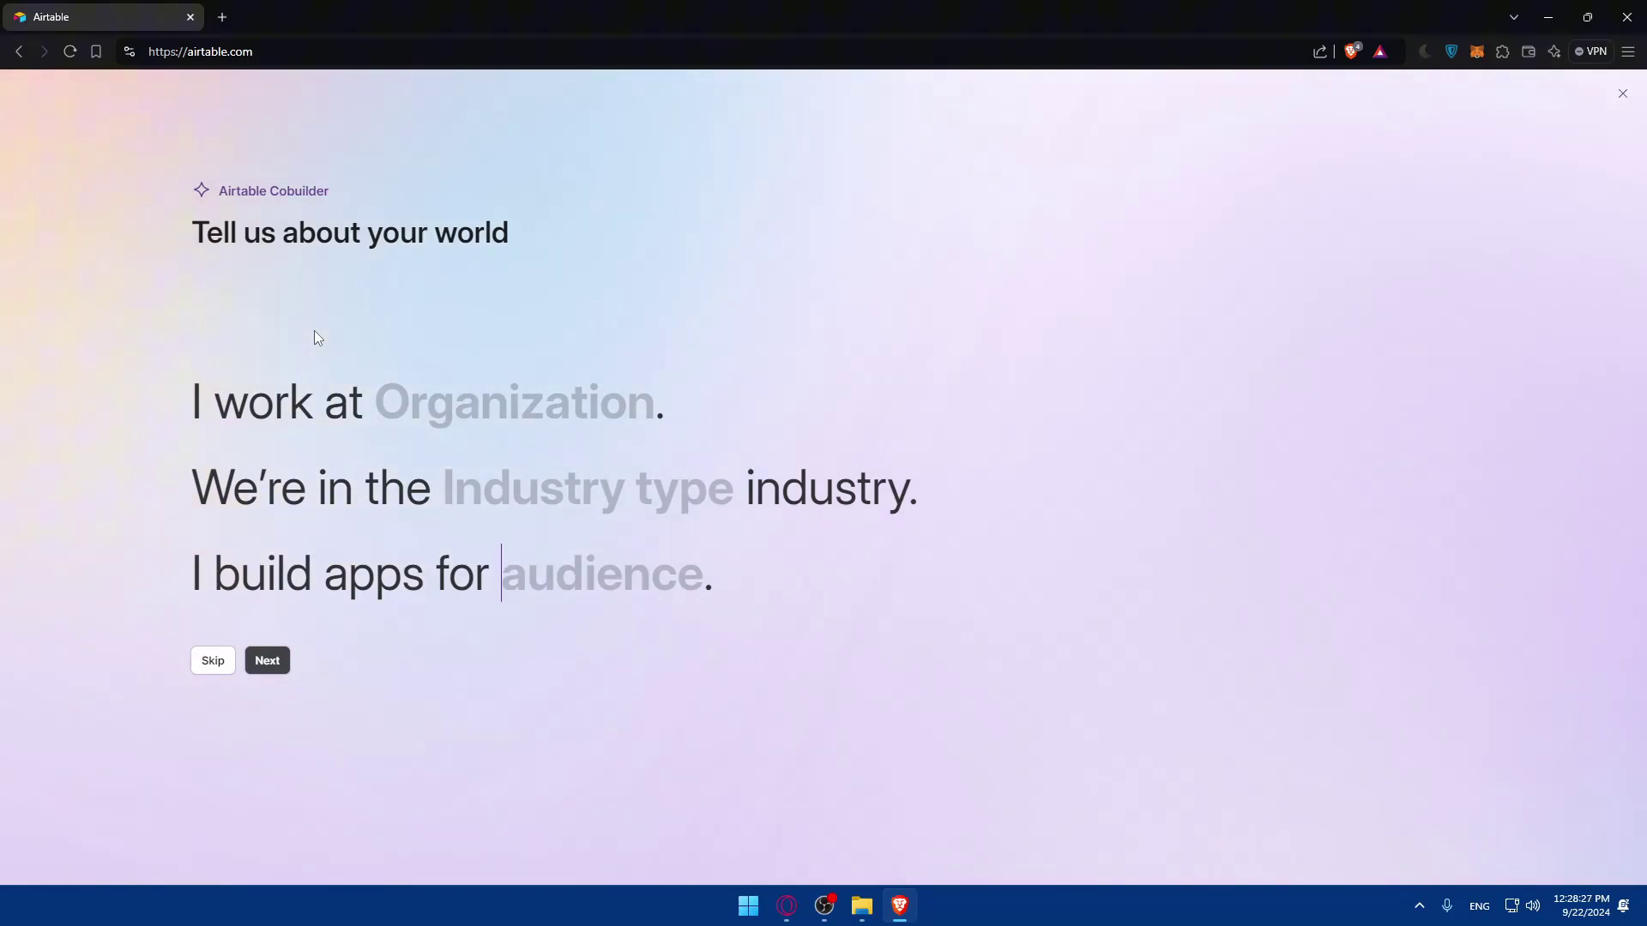
Step: Skip the work question, enter a short app description, and submit it for a Database Application draft
click(225, 664)
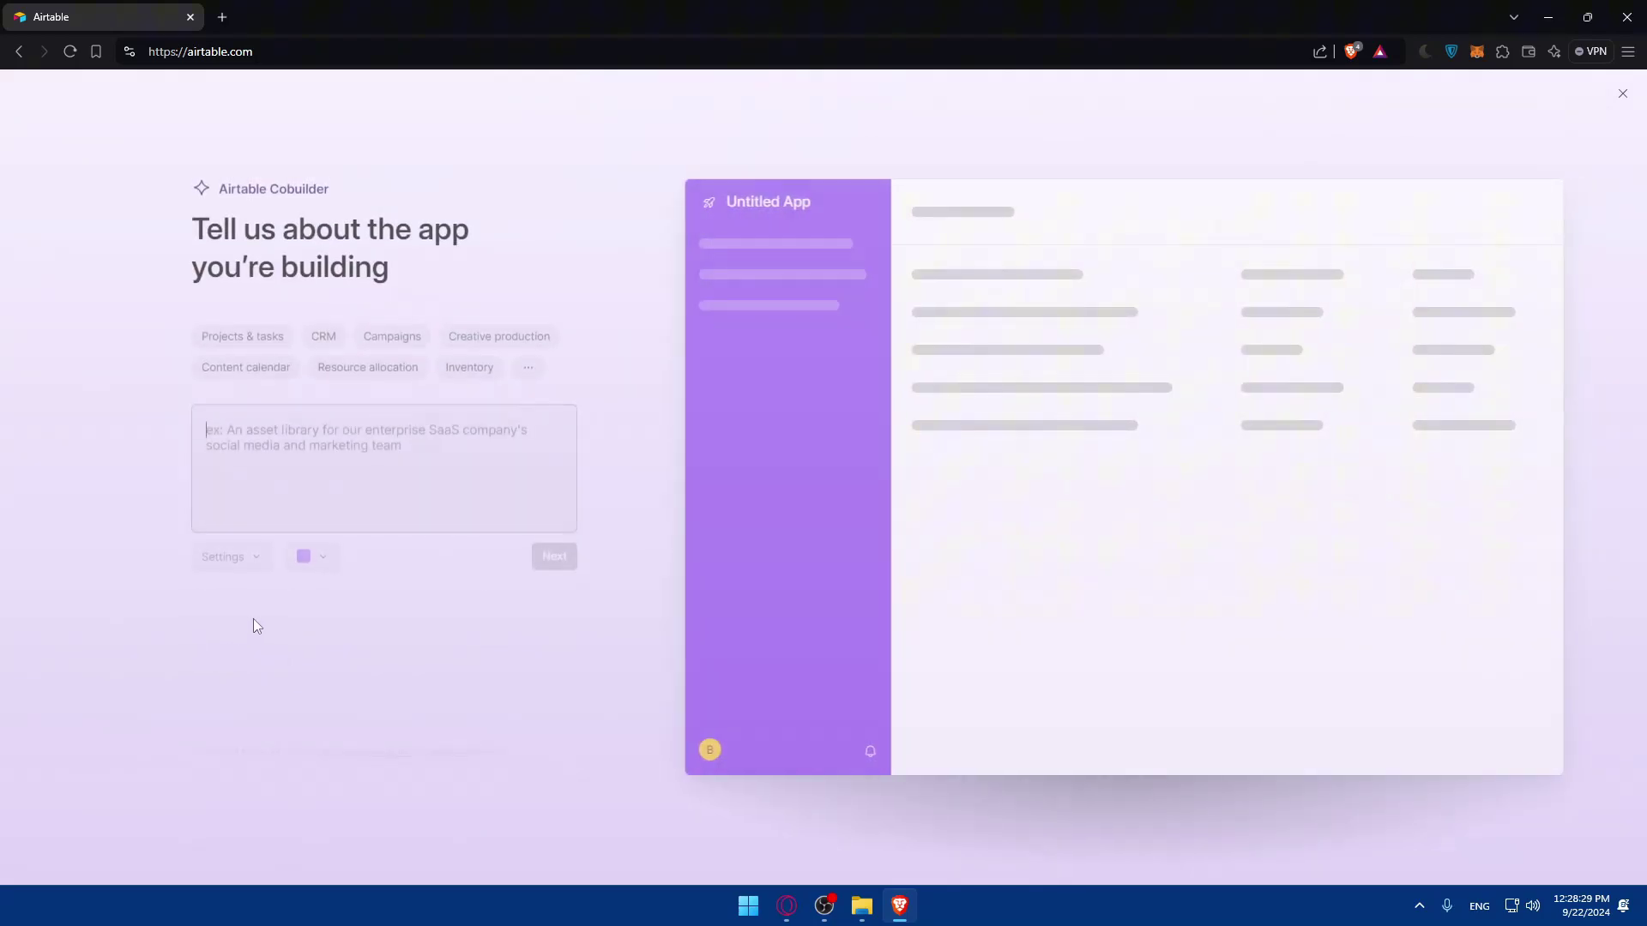
click(272, 477)
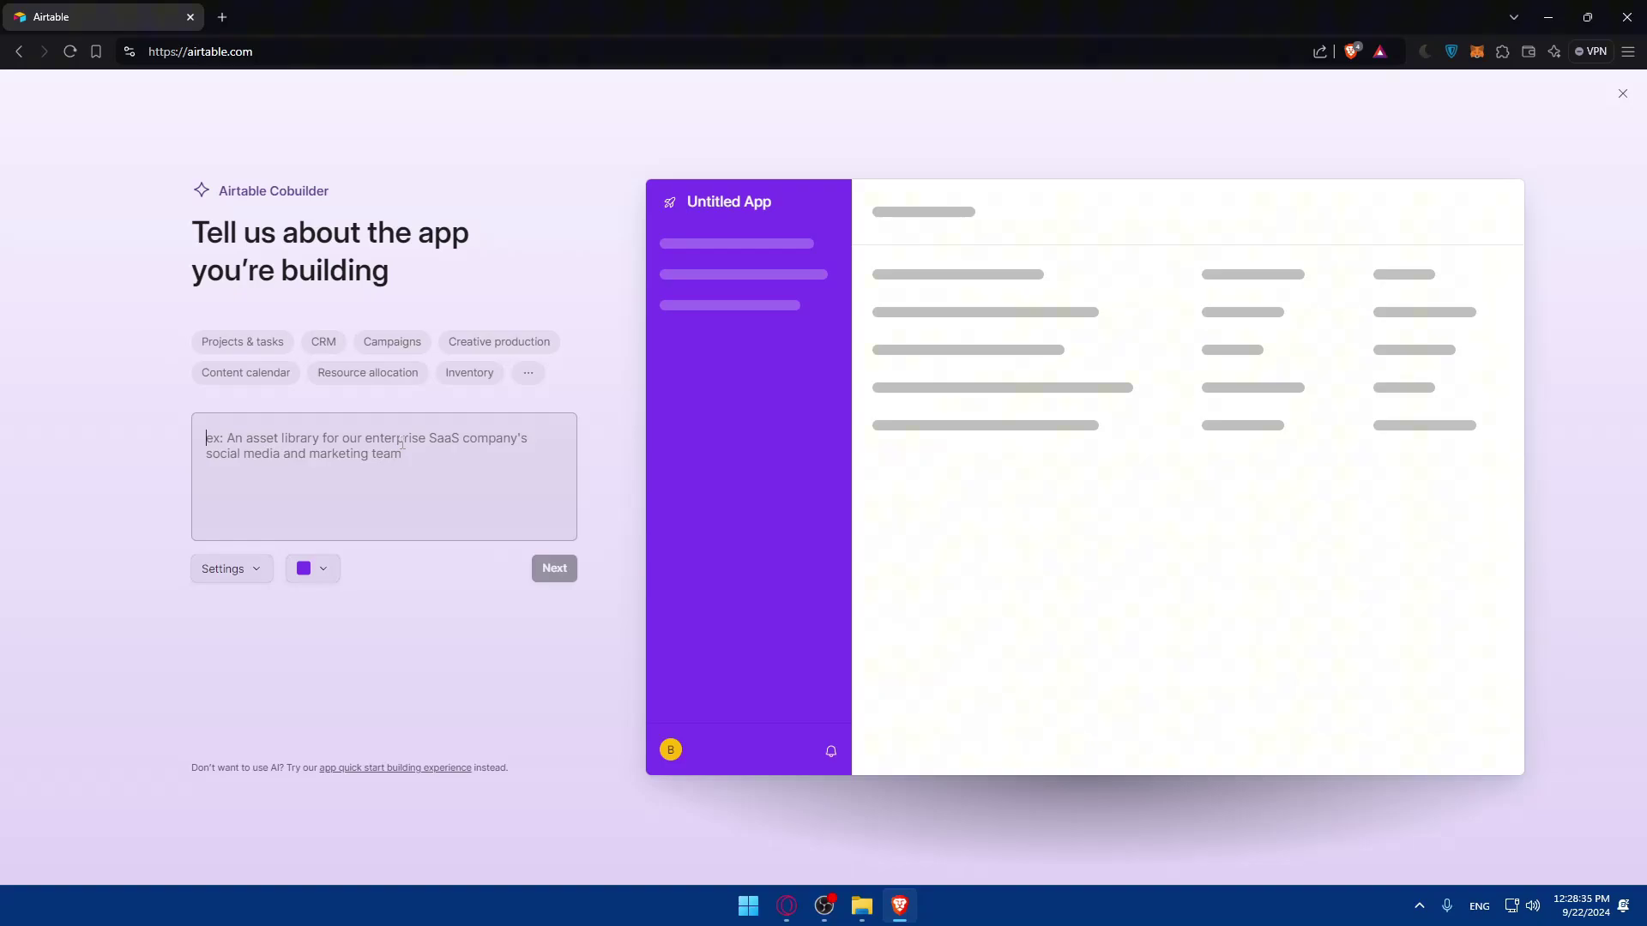
text(create databse)
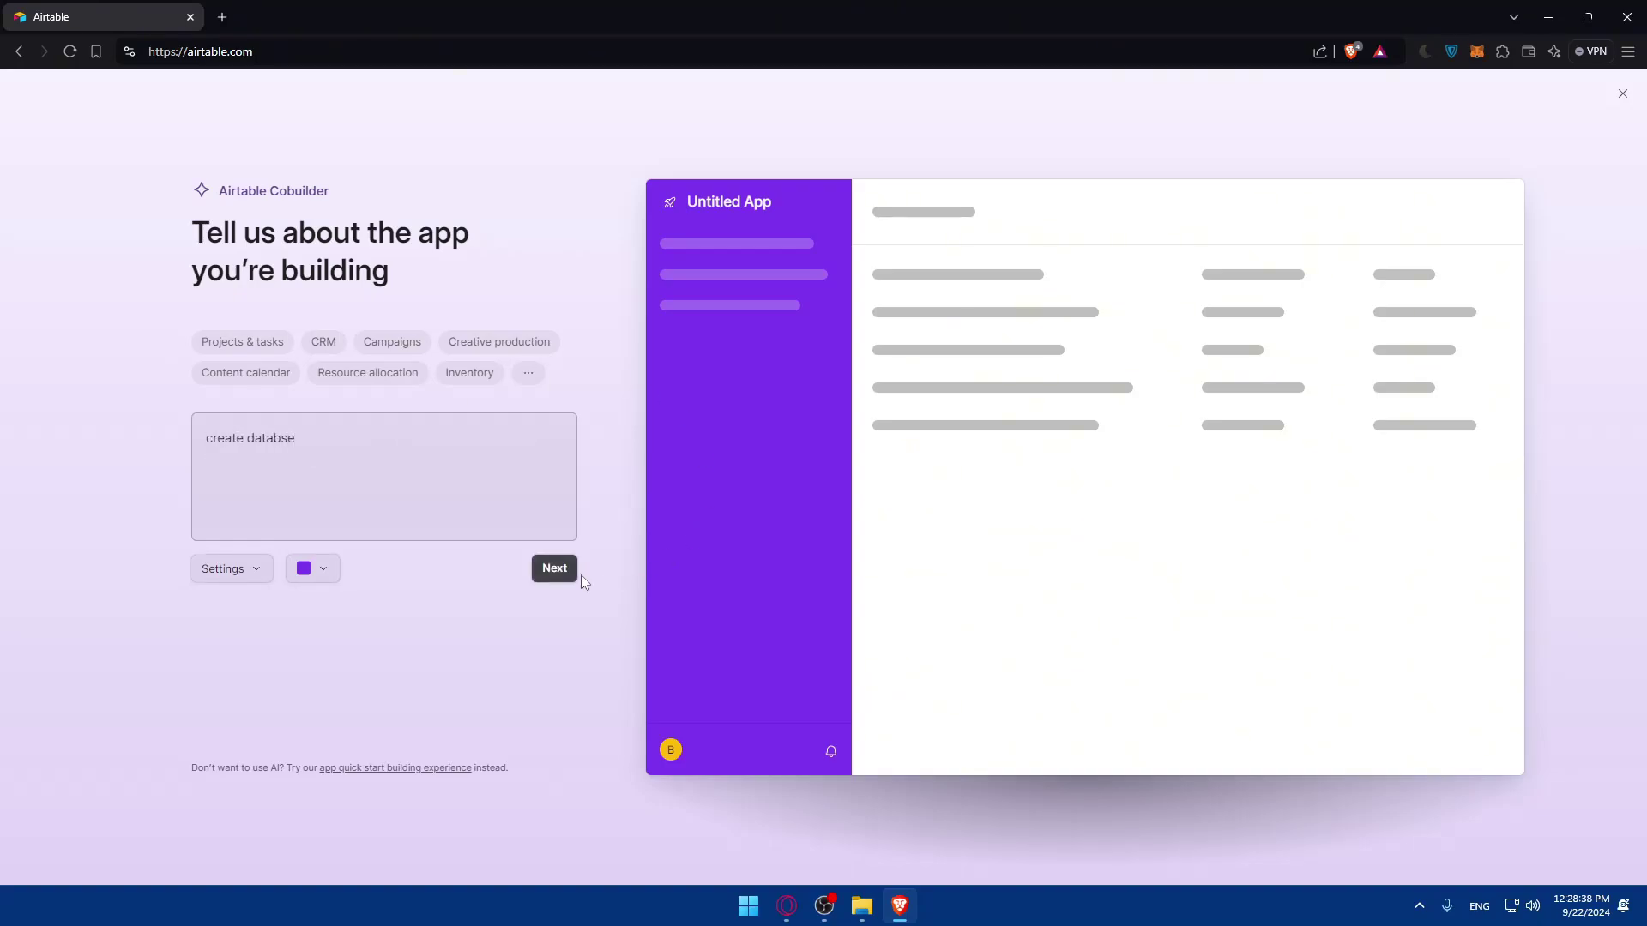
click(569, 568)
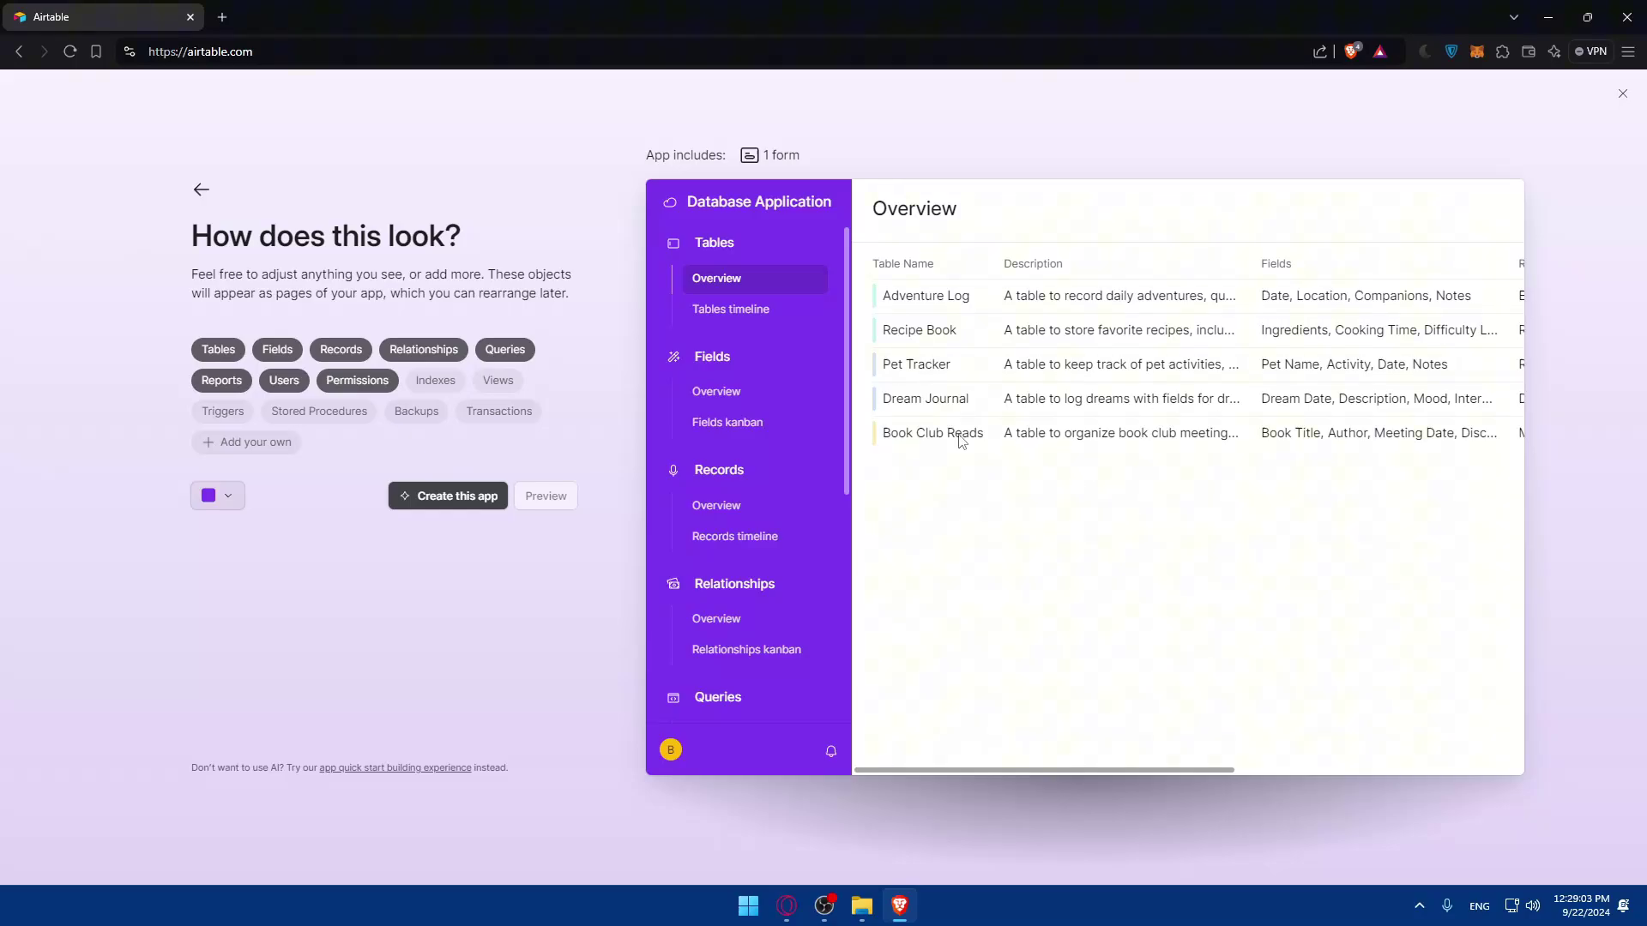
Step: Drop Queries, Relationships and Permissions pages, add Transactions, Backups and a custom 'hfdh' page
scroll(778, 422, down, 5)
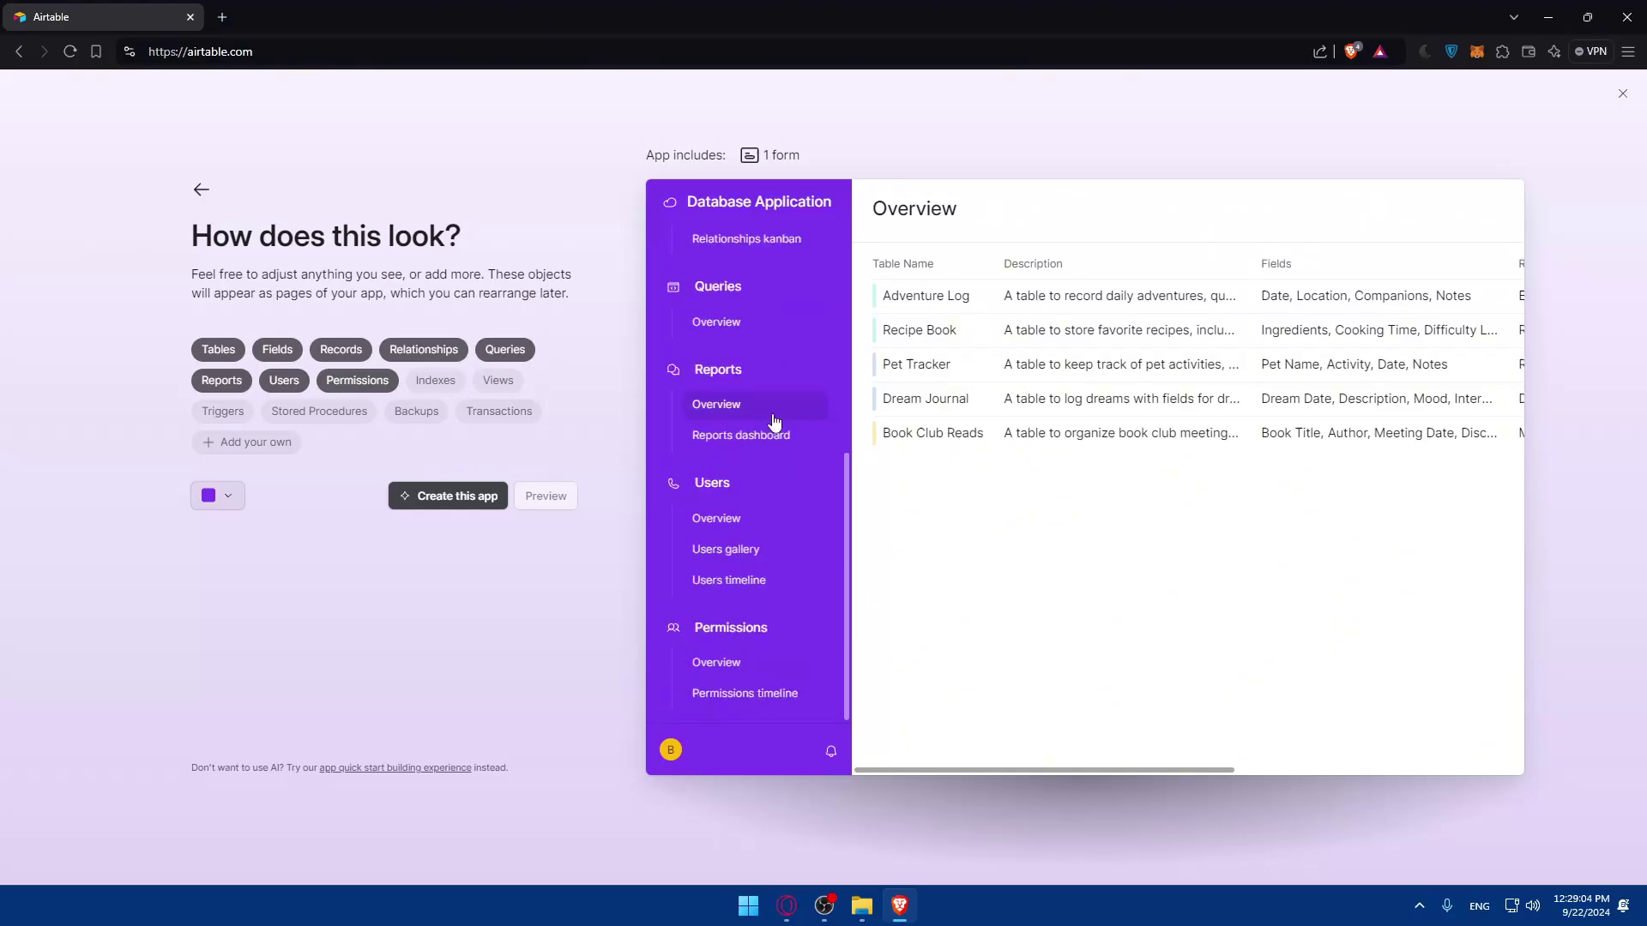
click(513, 350)
click(491, 411)
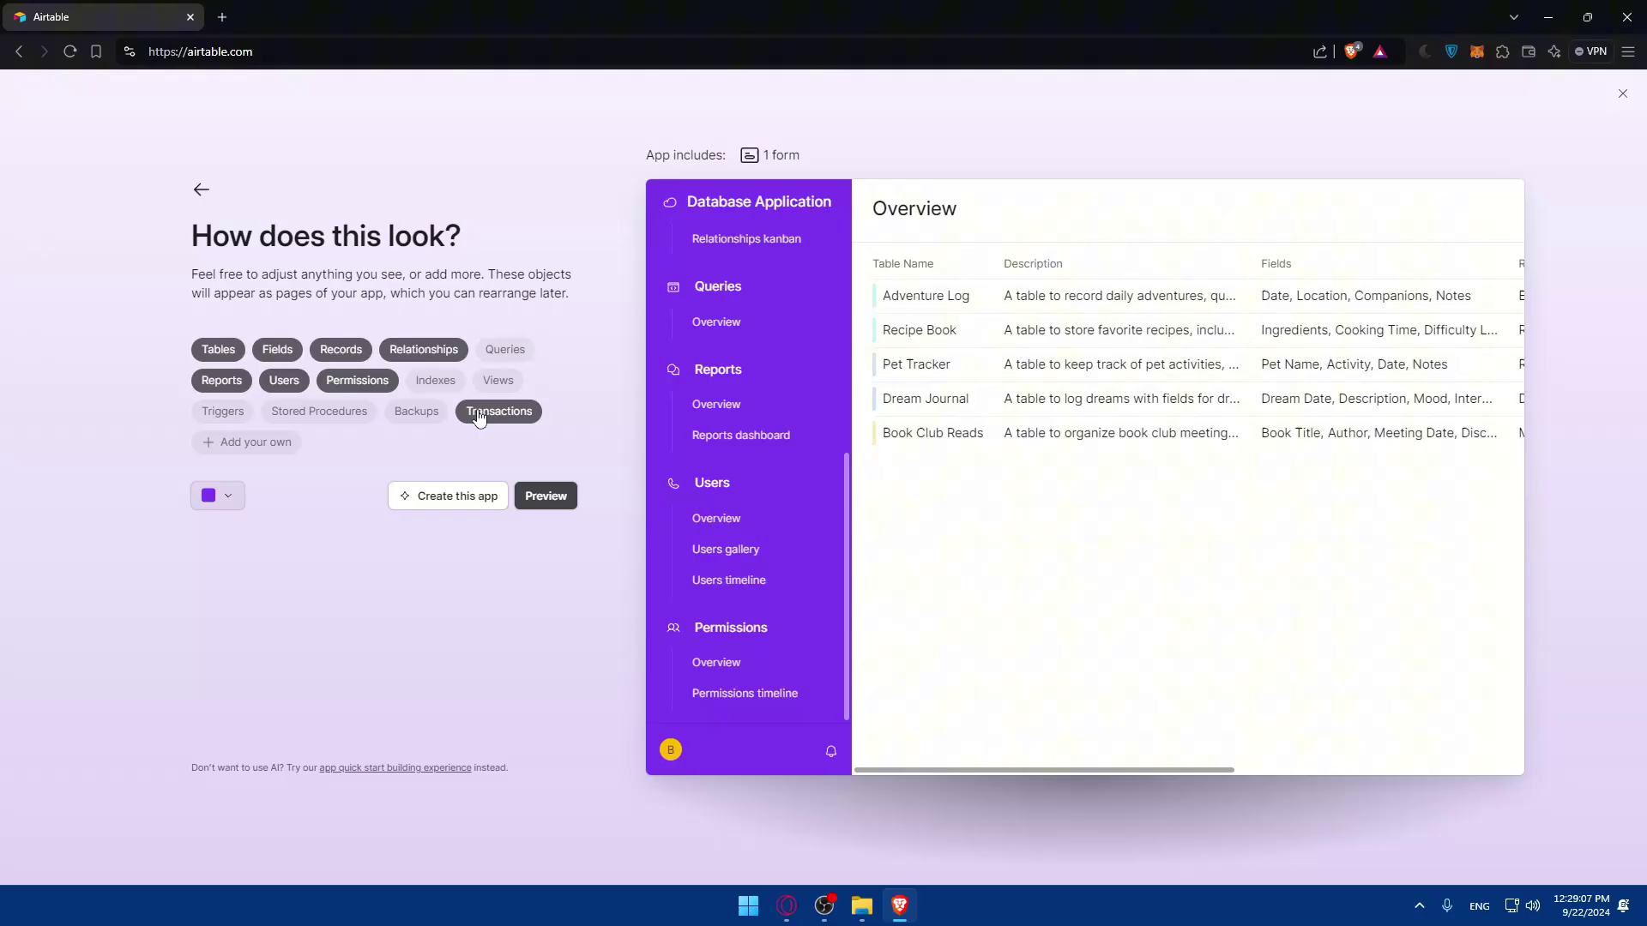
click(431, 410)
click(416, 351)
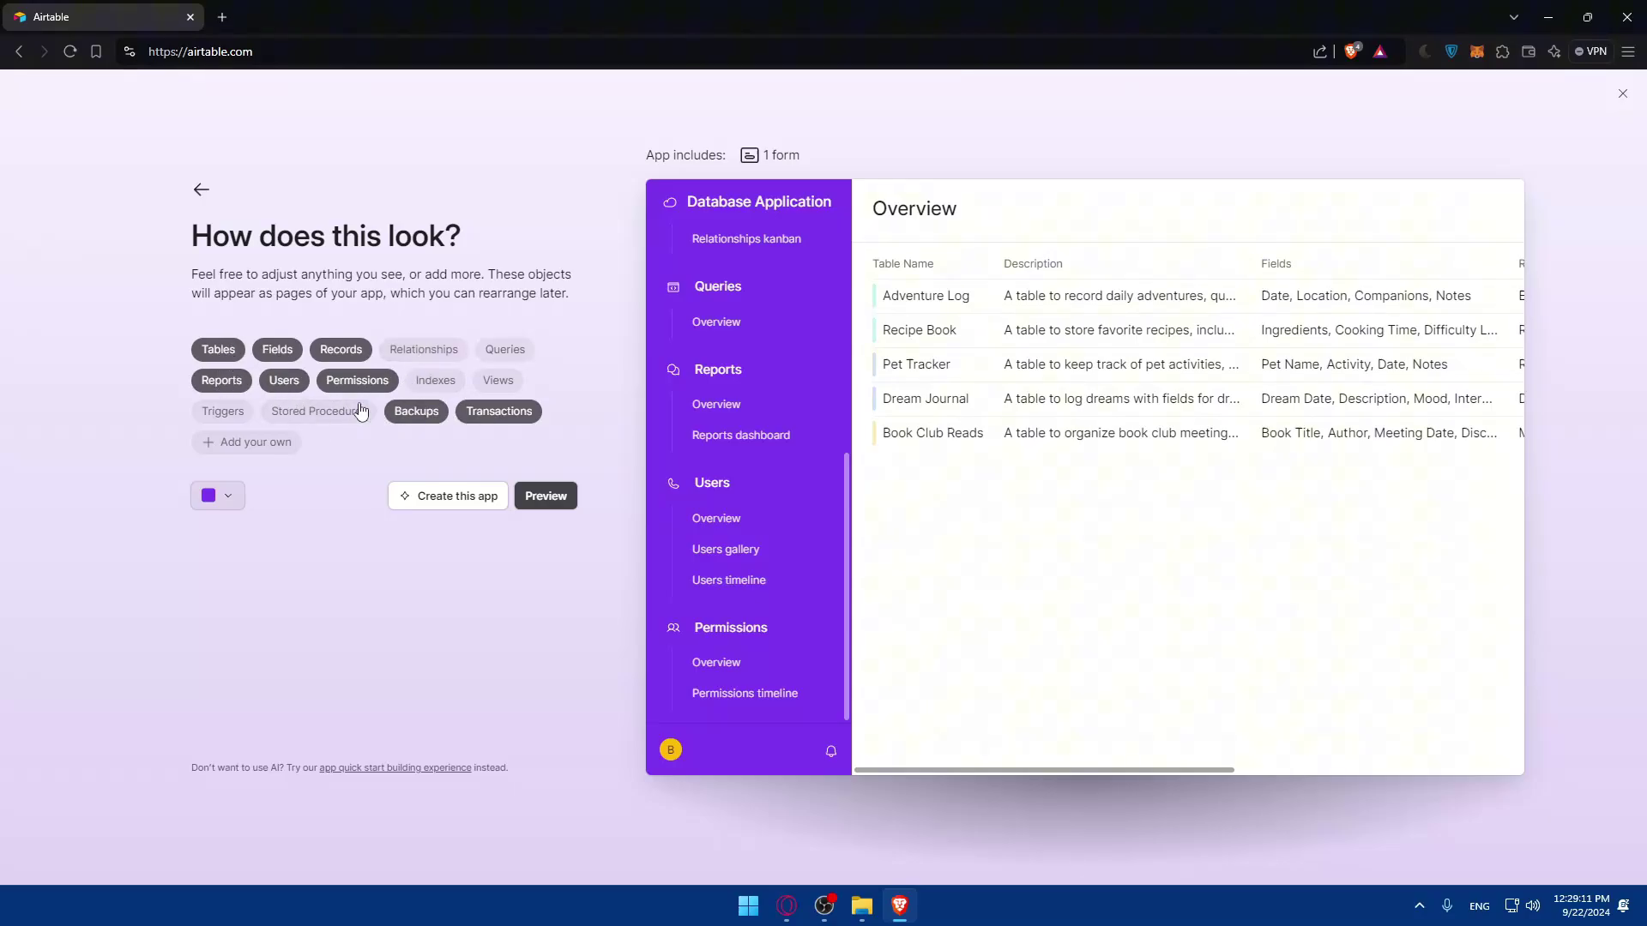
click(364, 383)
click(255, 444)
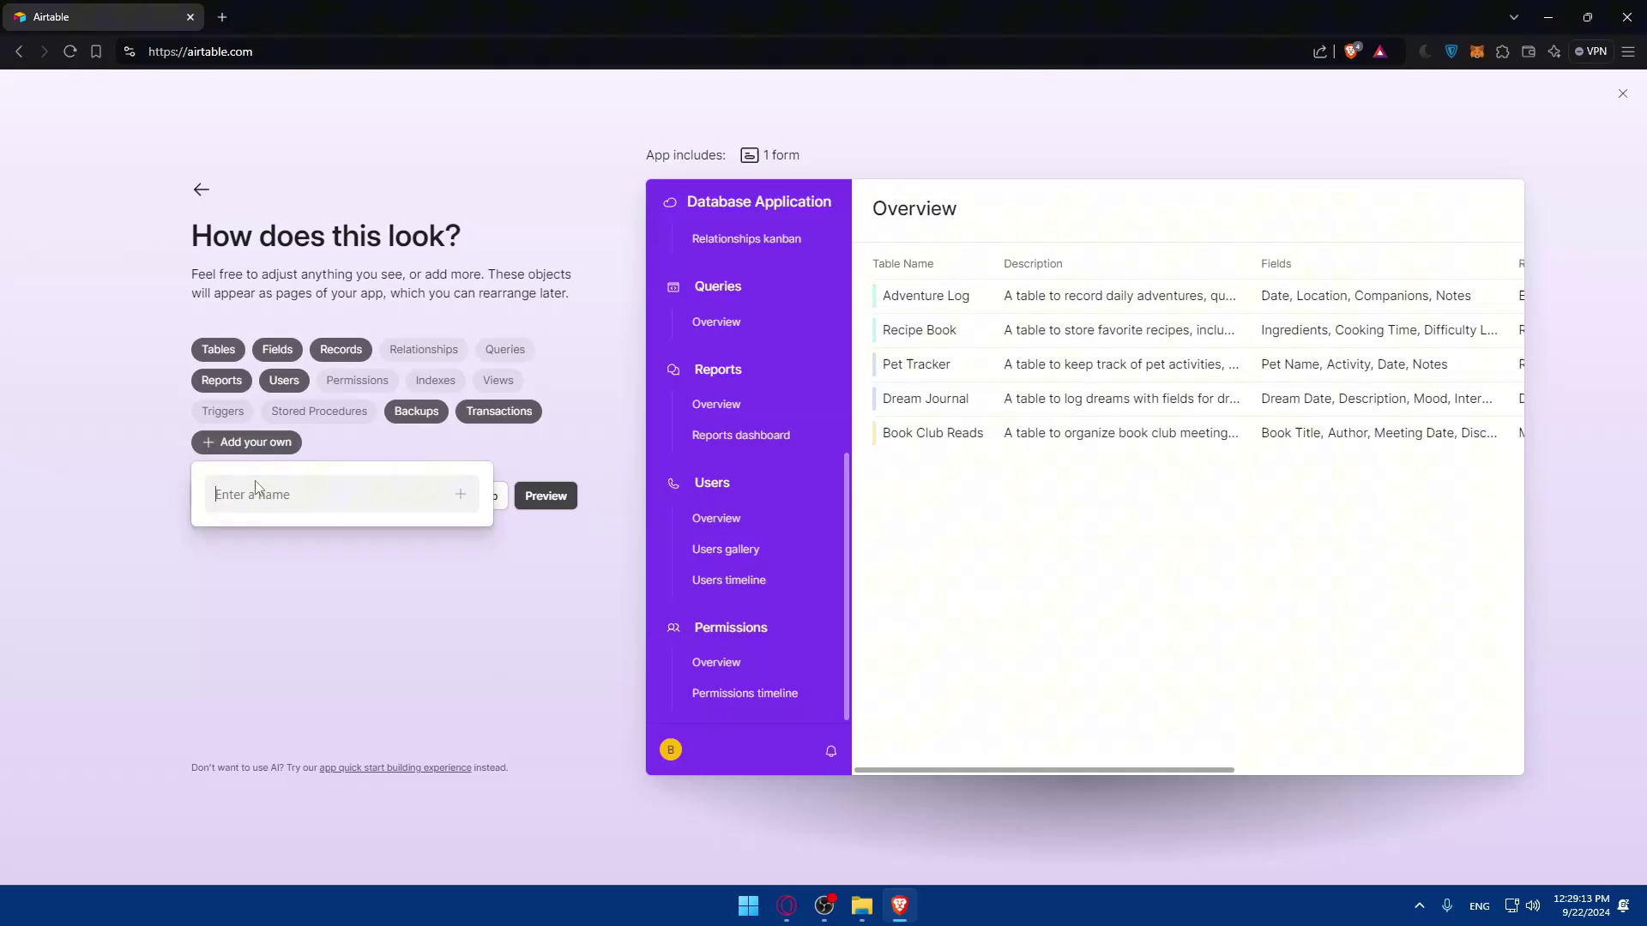
click(431, 551)
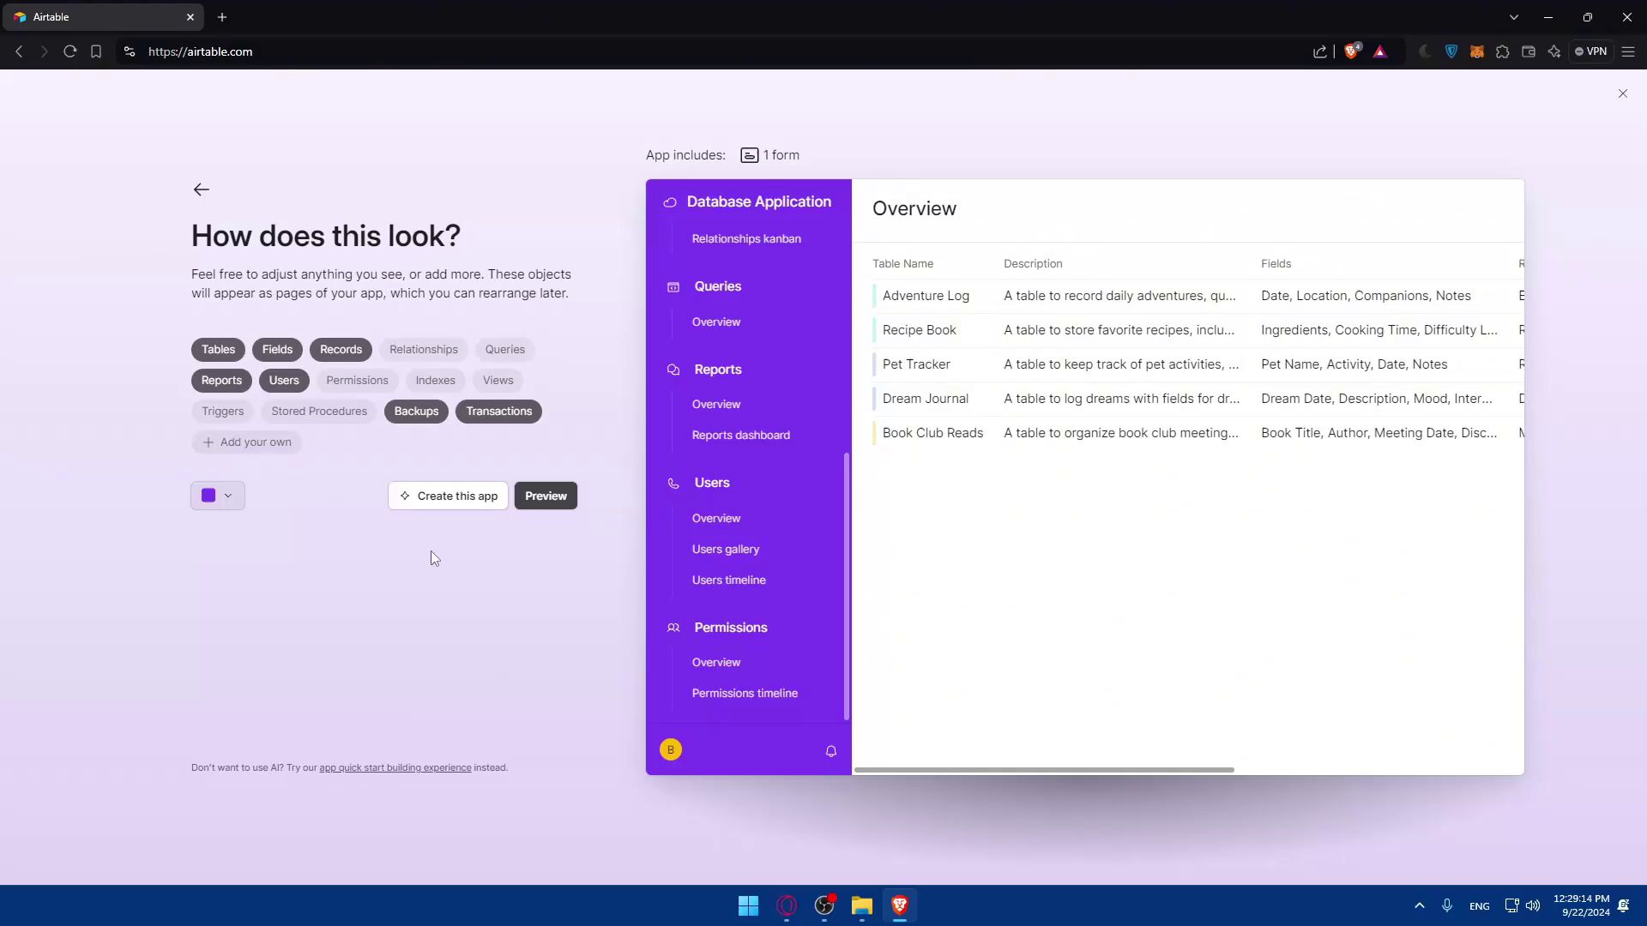
click(255, 460)
click(464, 502)
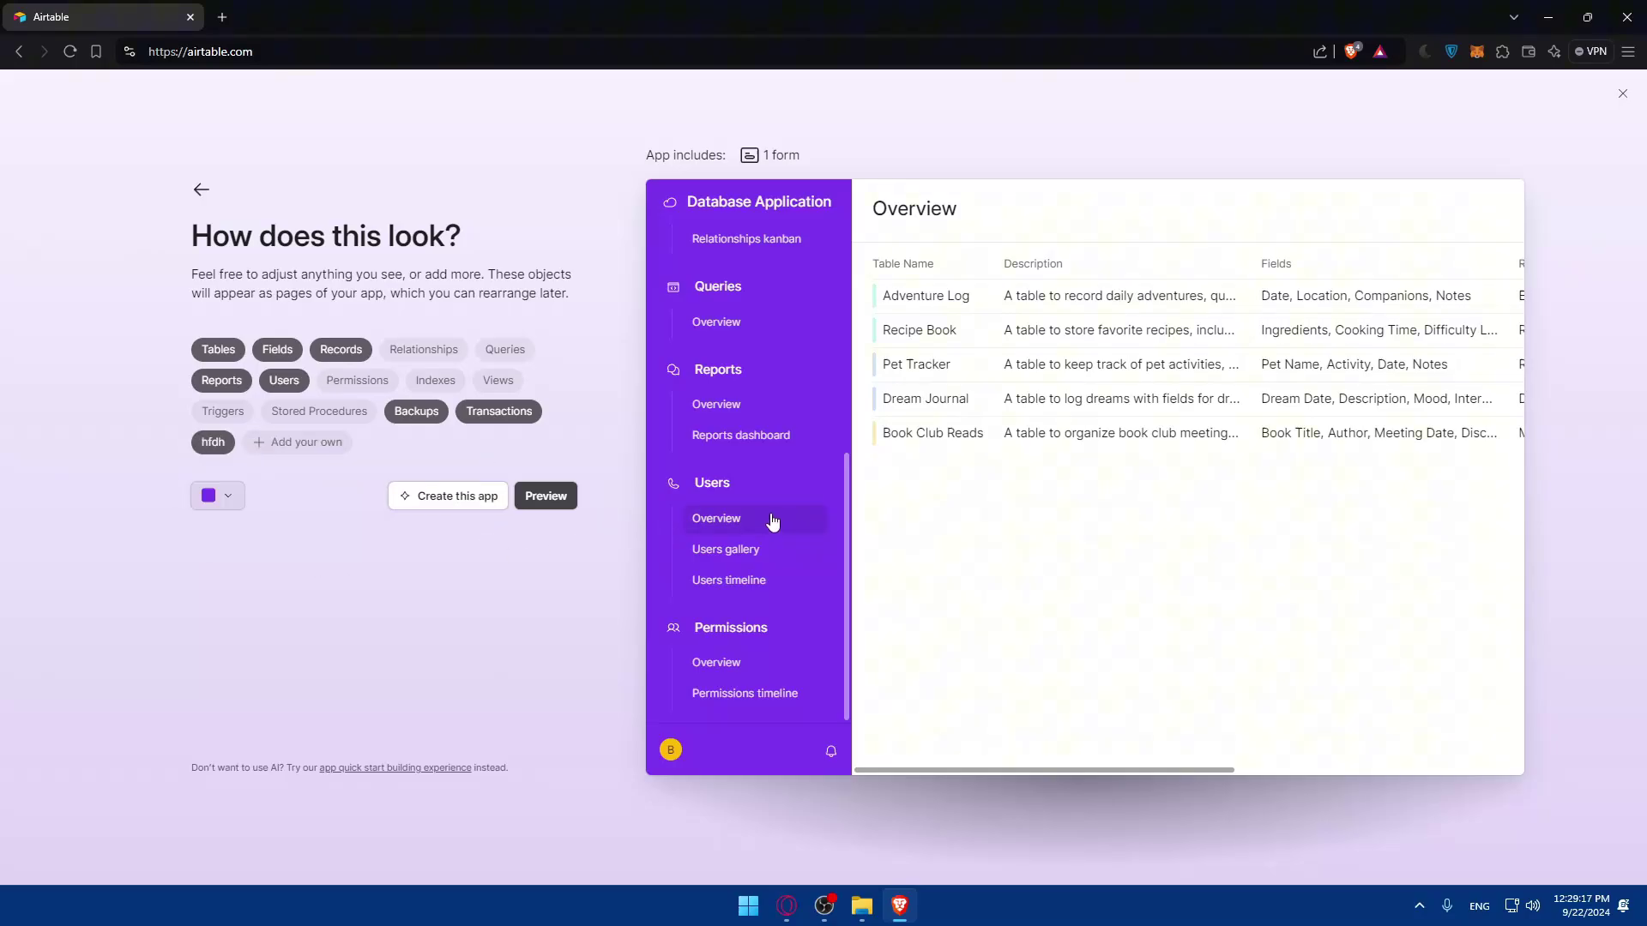
scroll(772, 522, up, 5)
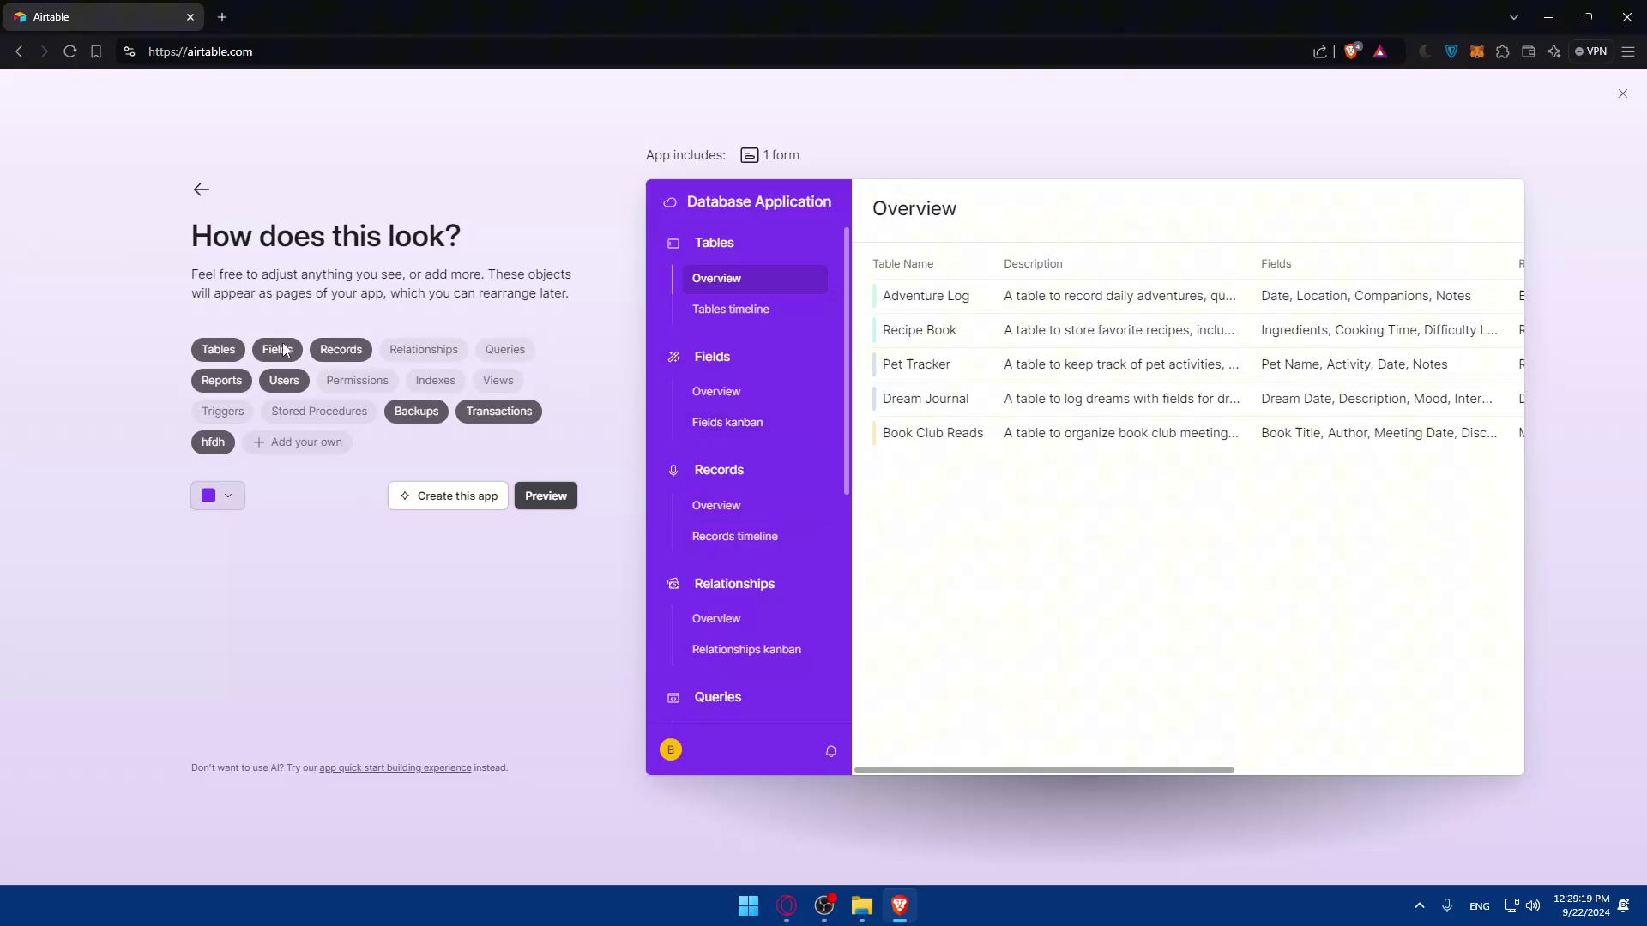
Step: Preview the app, then exit the generator discarding pending changes
click(547, 497)
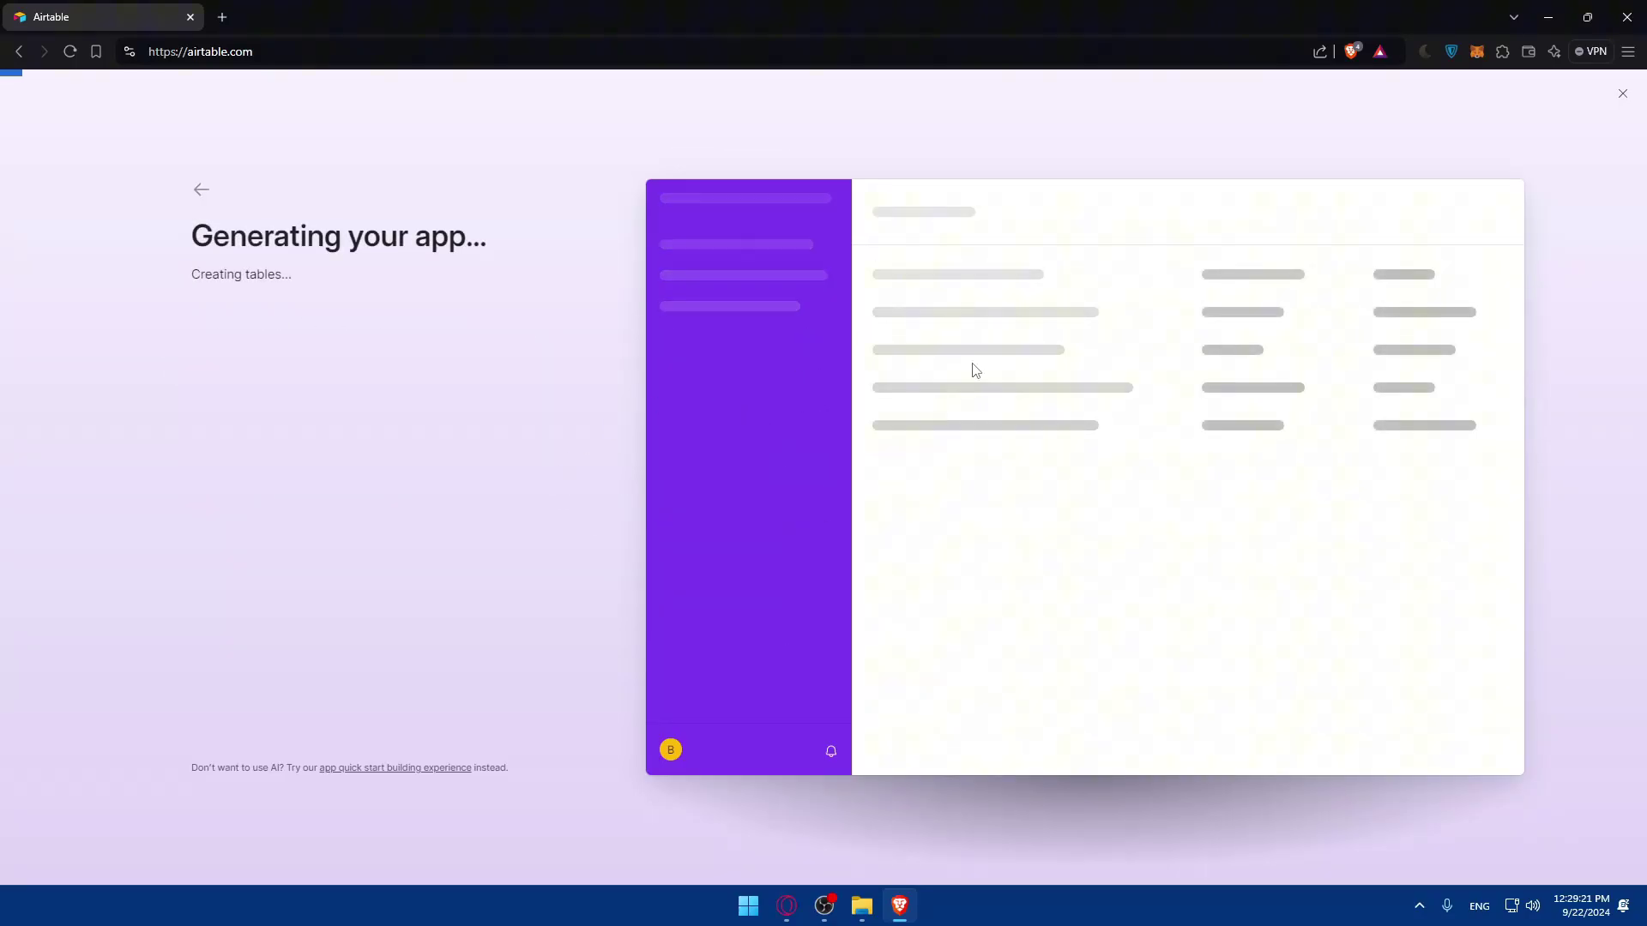
key(Escape)
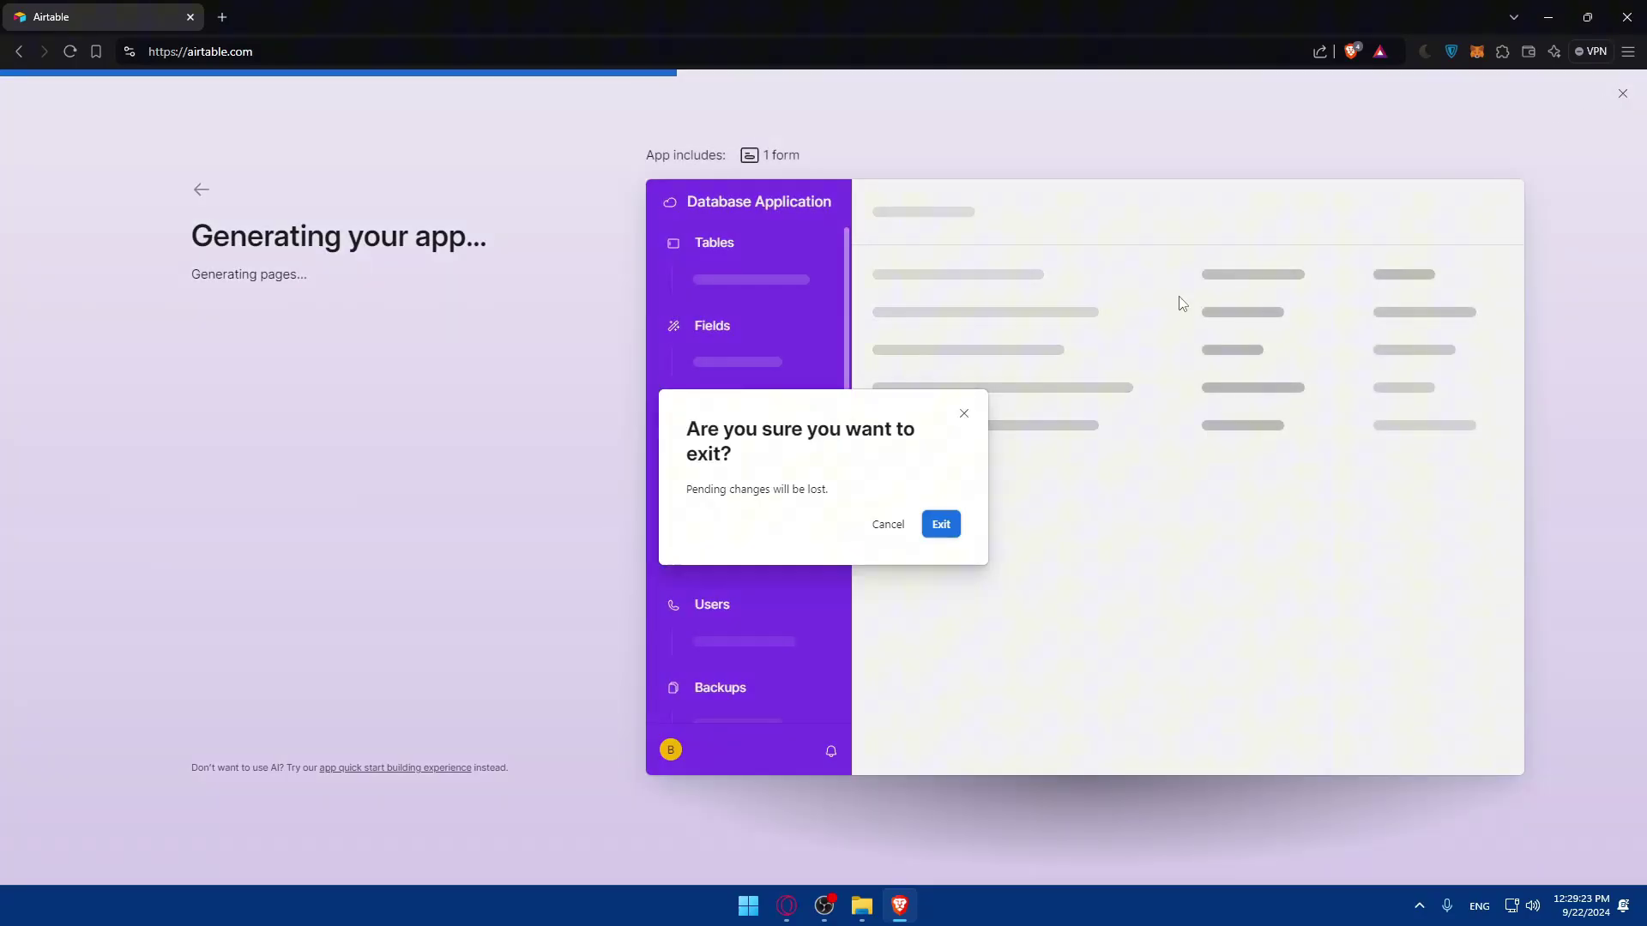
click(943, 525)
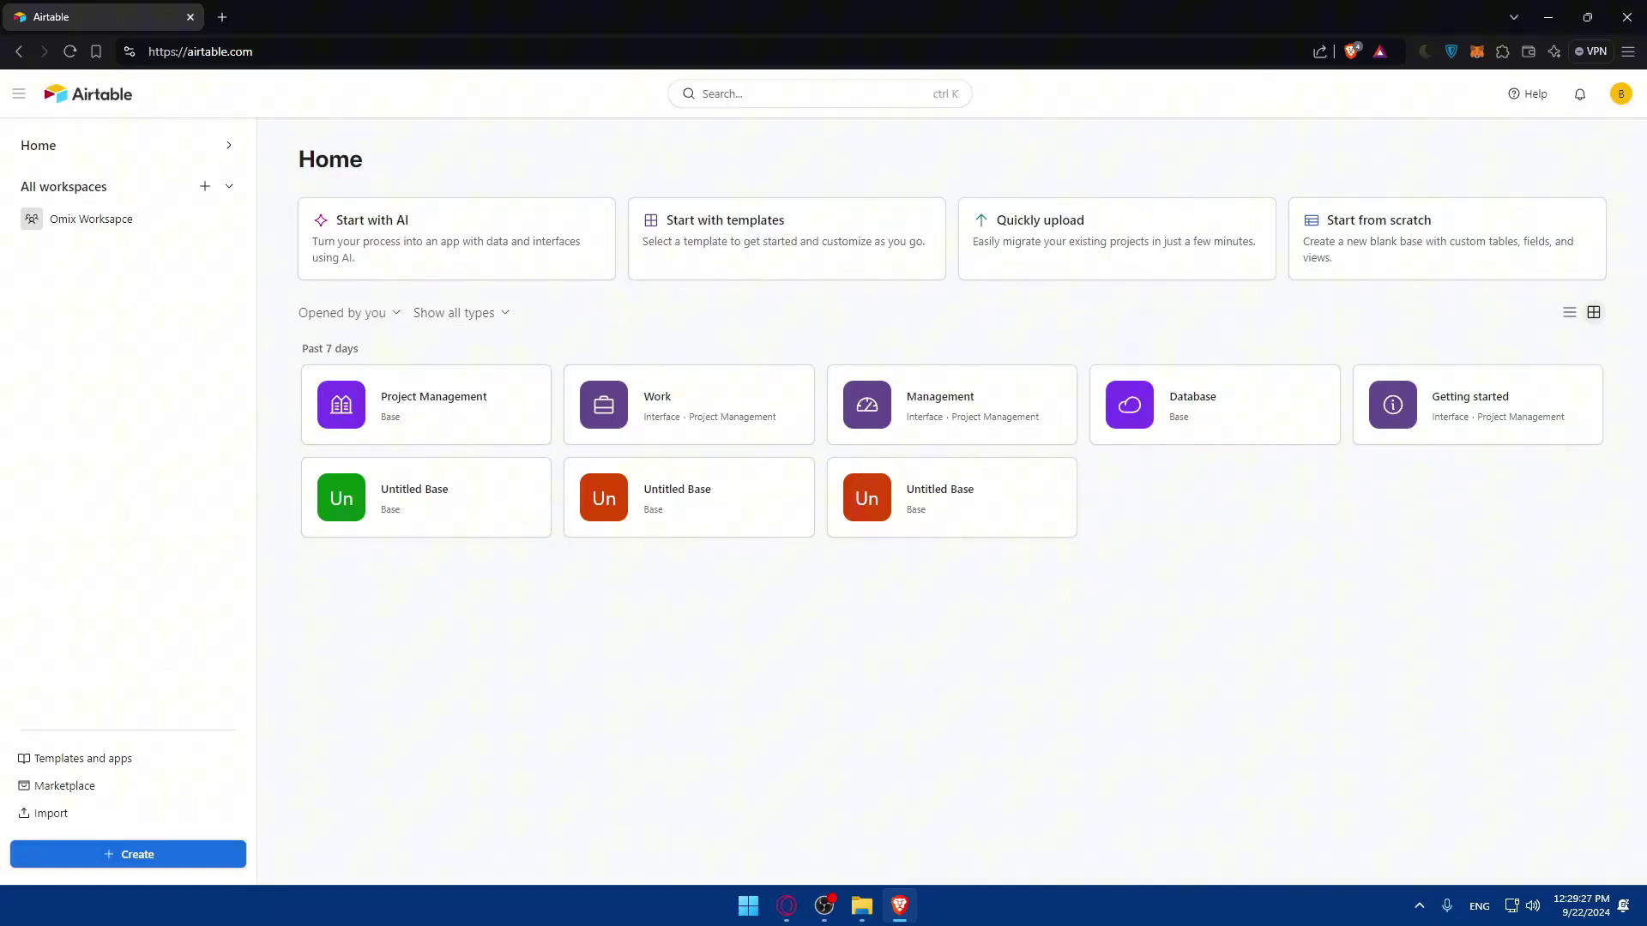
Step: Open the Project Management base and view its add-table options
click(787, 905)
click(464, 426)
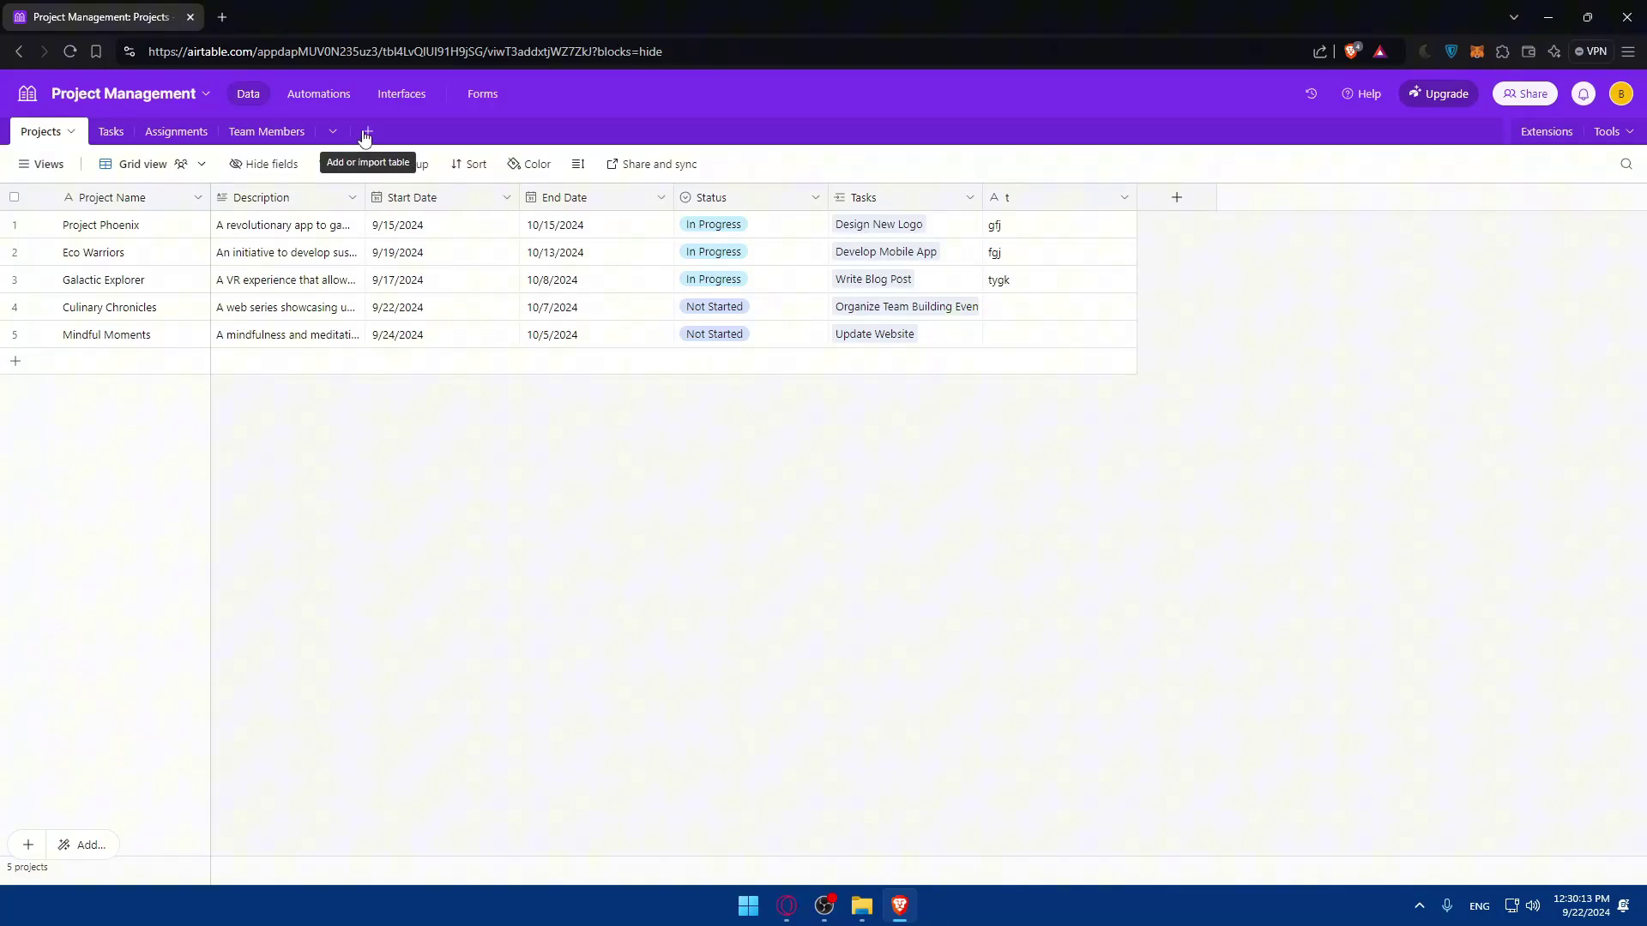
click(367, 133)
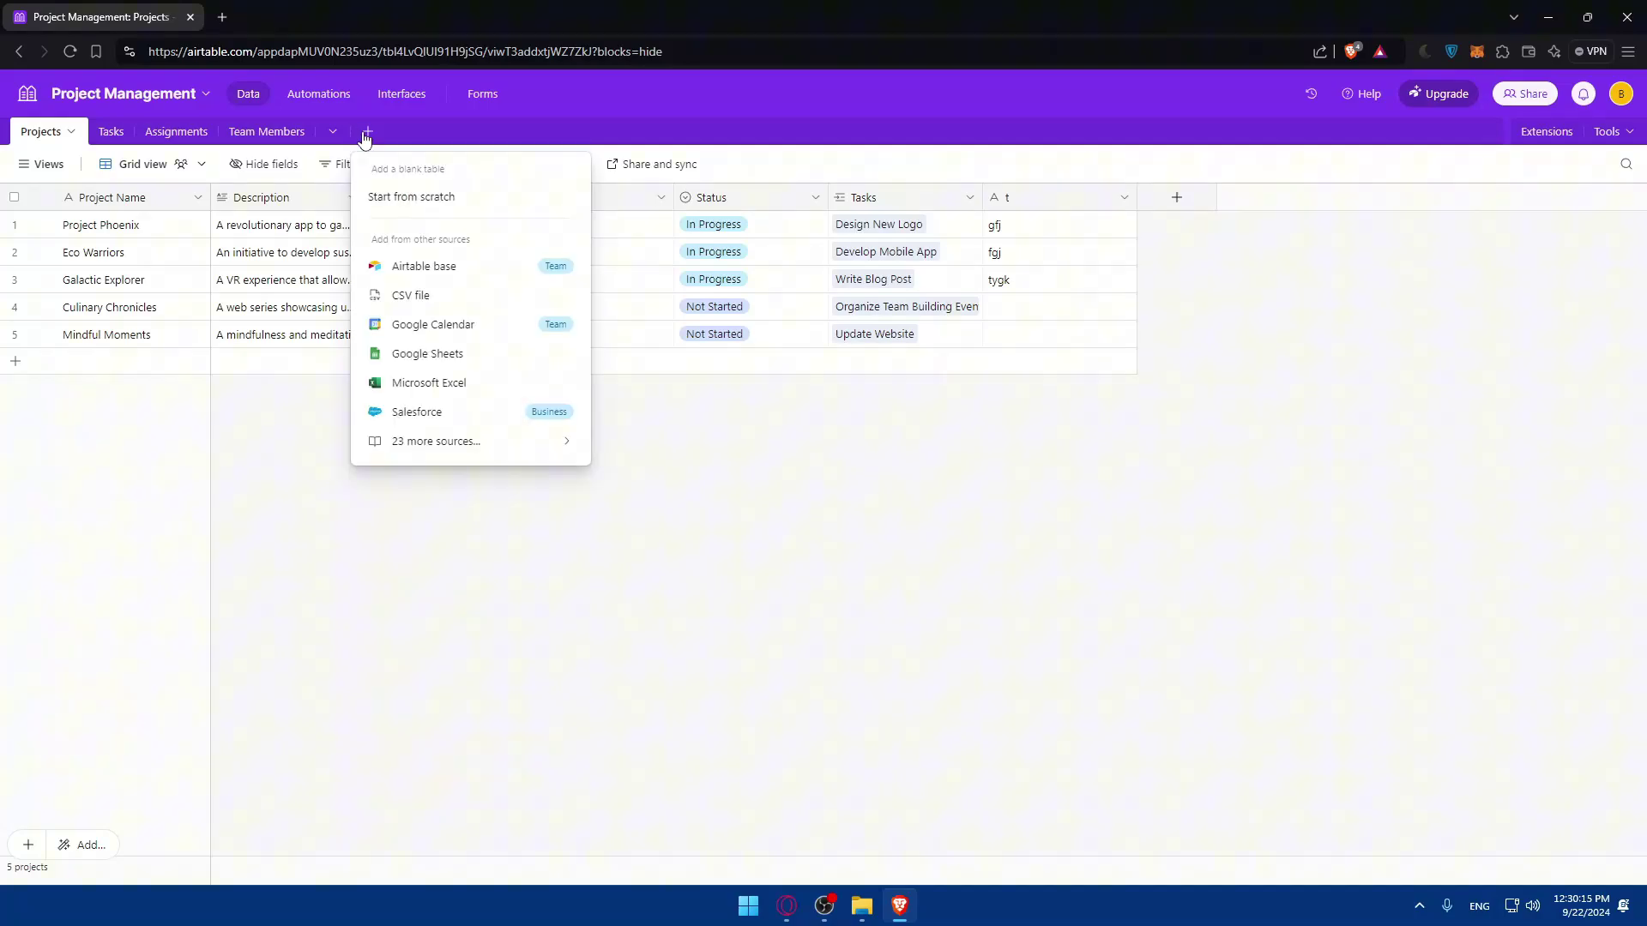
click(367, 134)
click(367, 134)
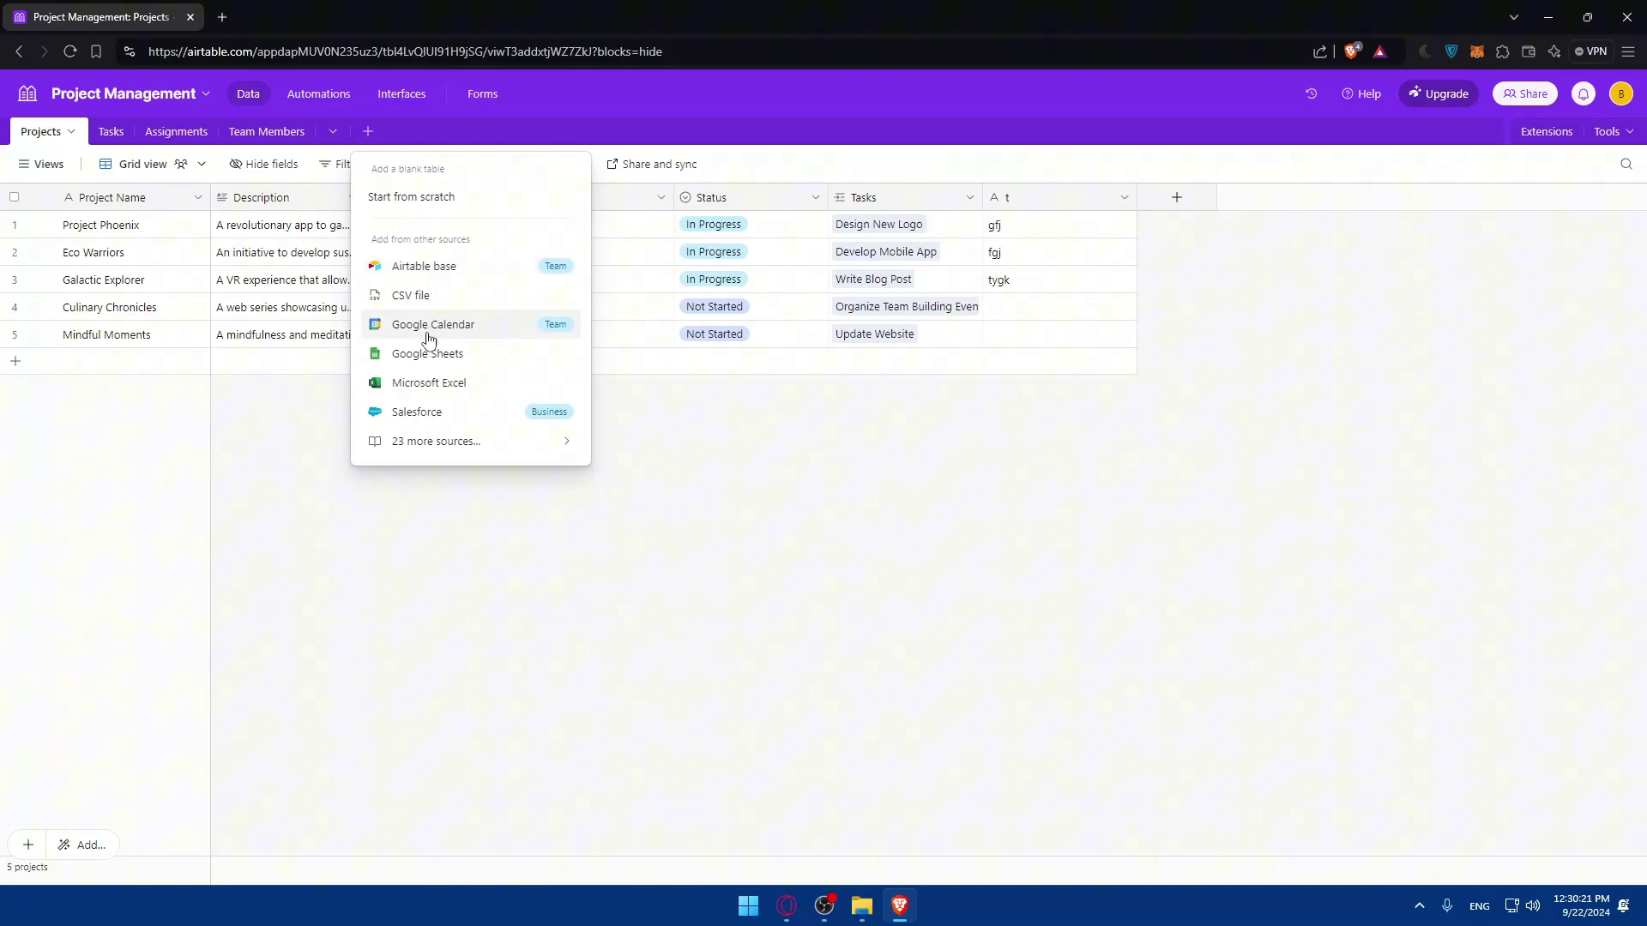
Step: Browse the '23 more sources' data source picker, then close it and the add-table menu
click(460, 442)
scroll(470, 403, down, 5)
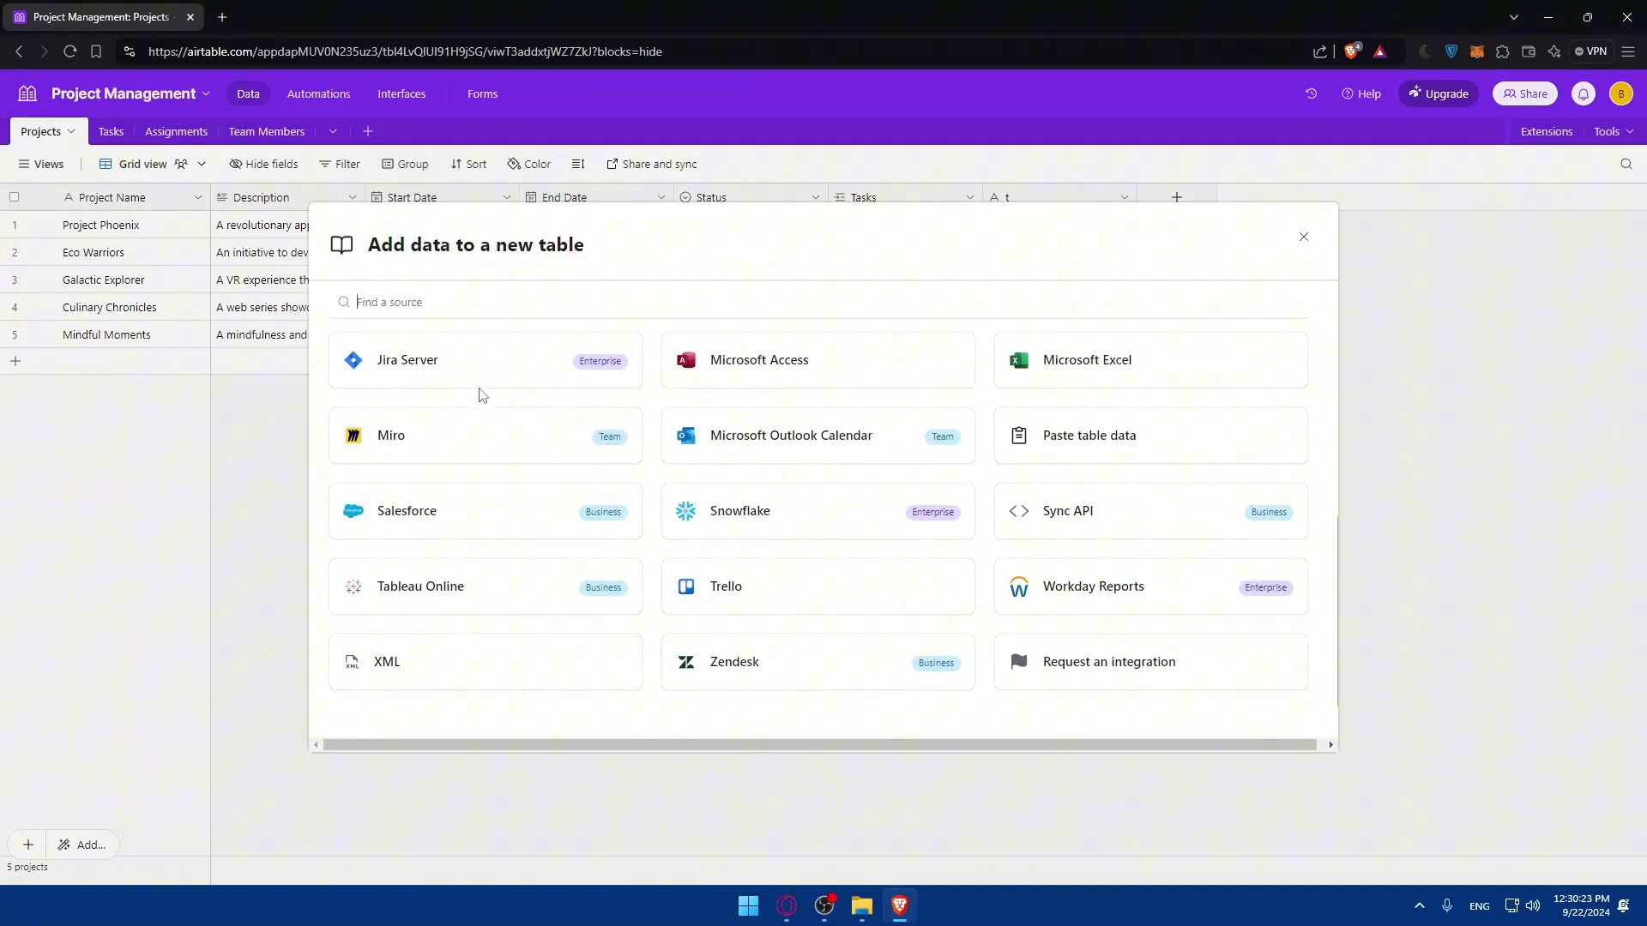
scroll(479, 395, up, 5)
click(1469, 377)
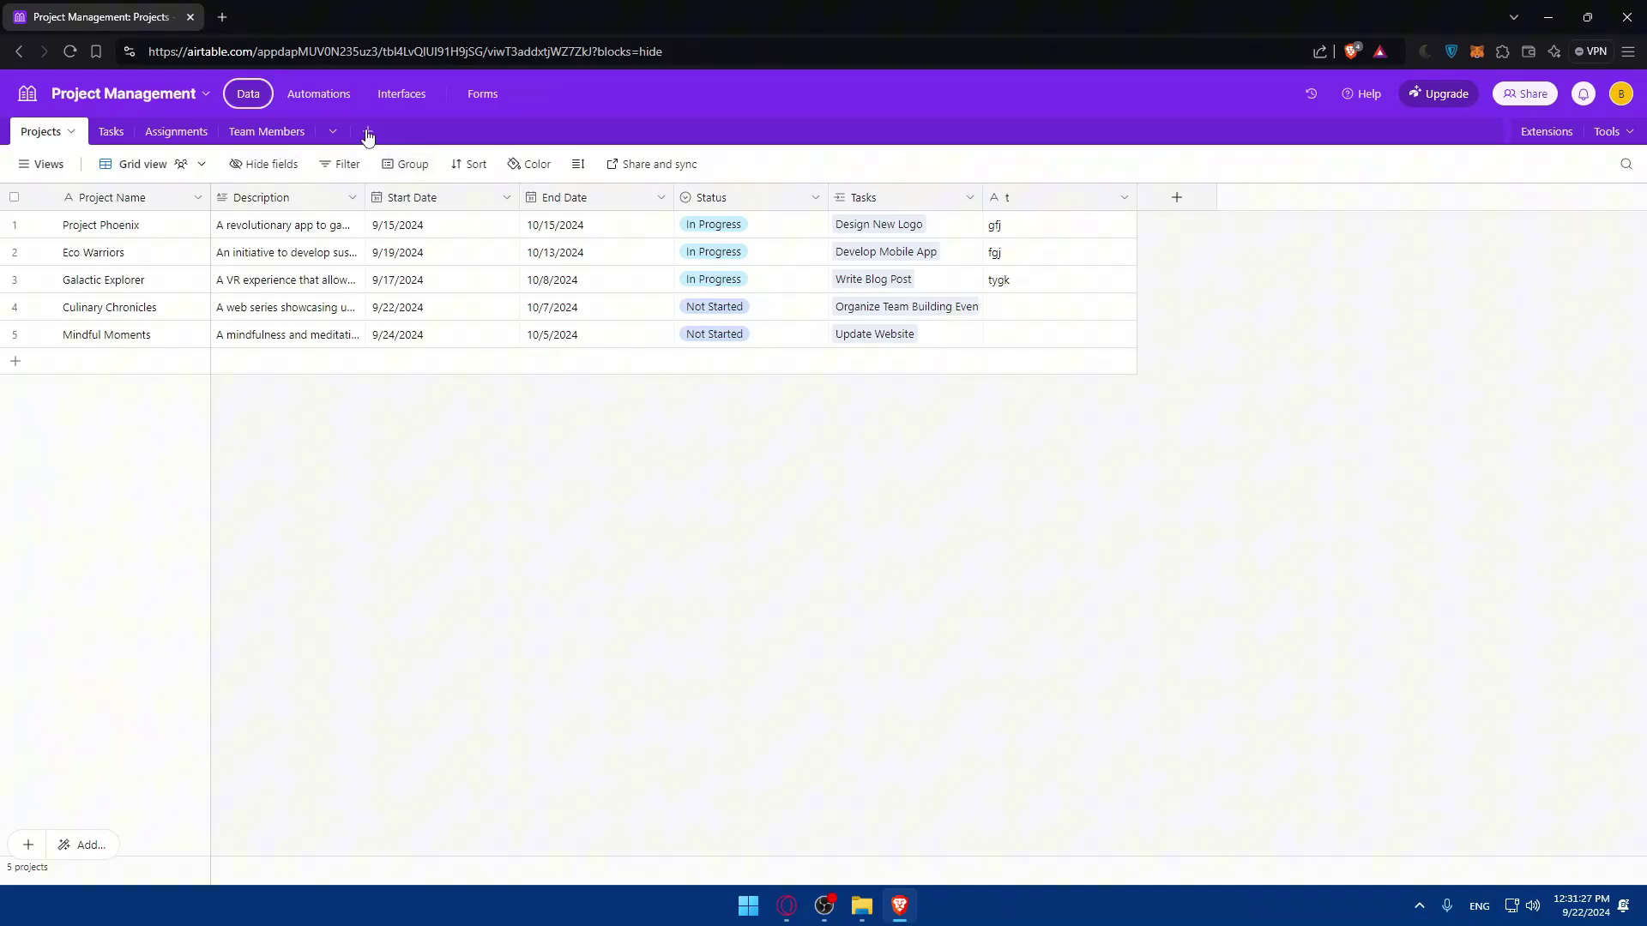
click(367, 131)
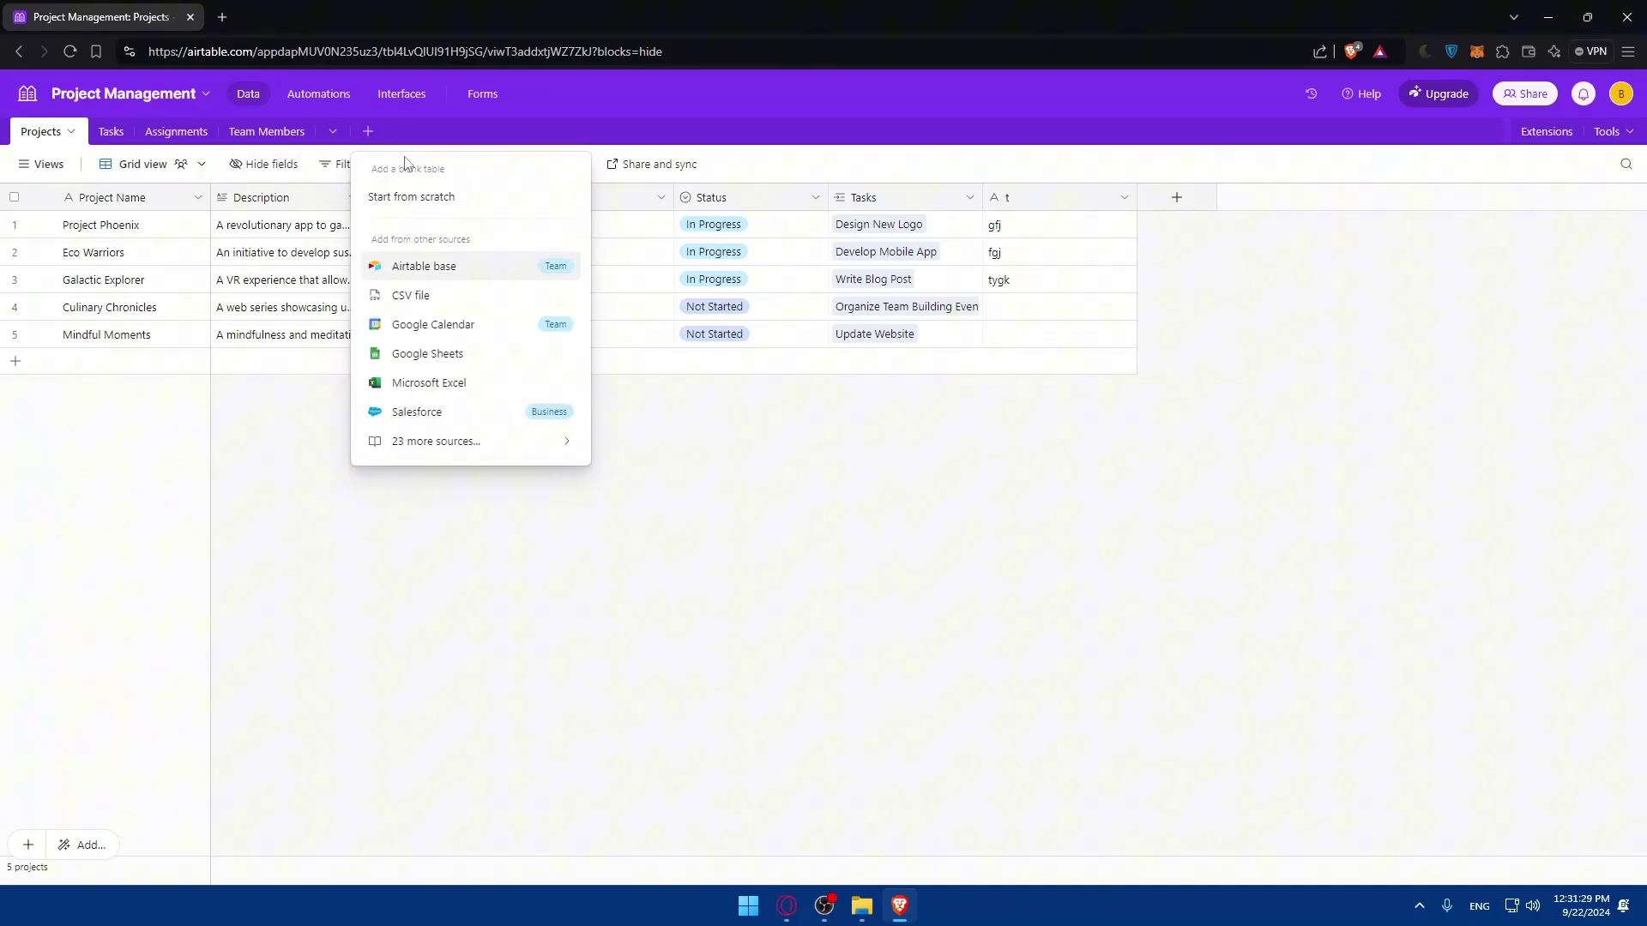
click(429, 126)
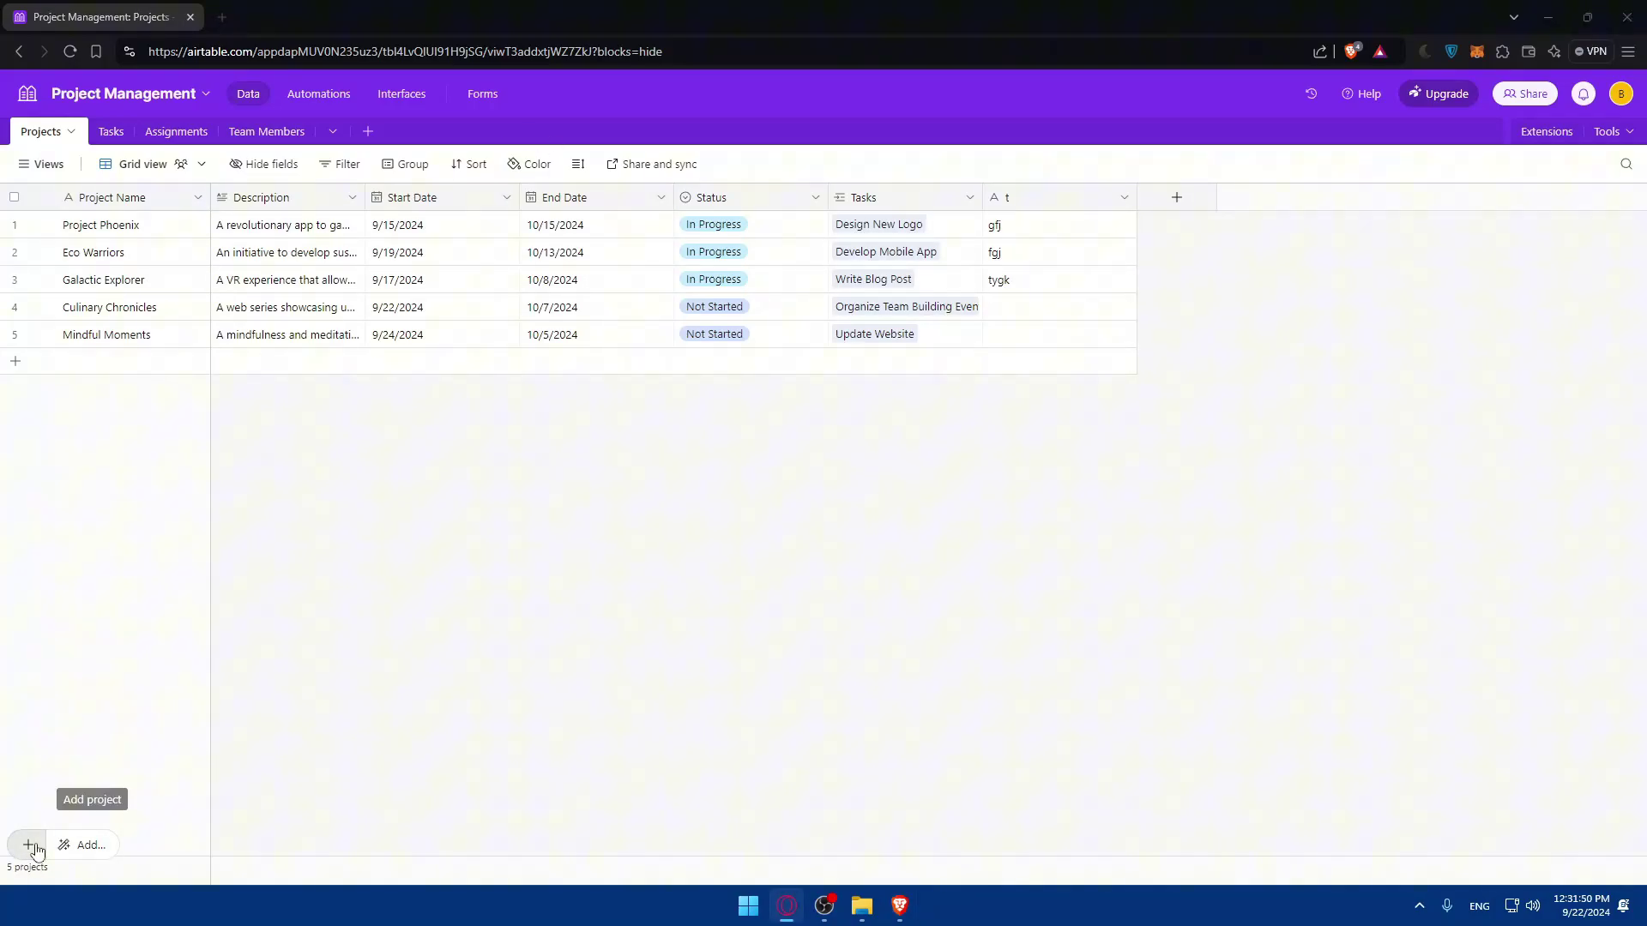
Step: Add a new project record, then view the add-to-base dialog down to its Interfaces section
click(28, 845)
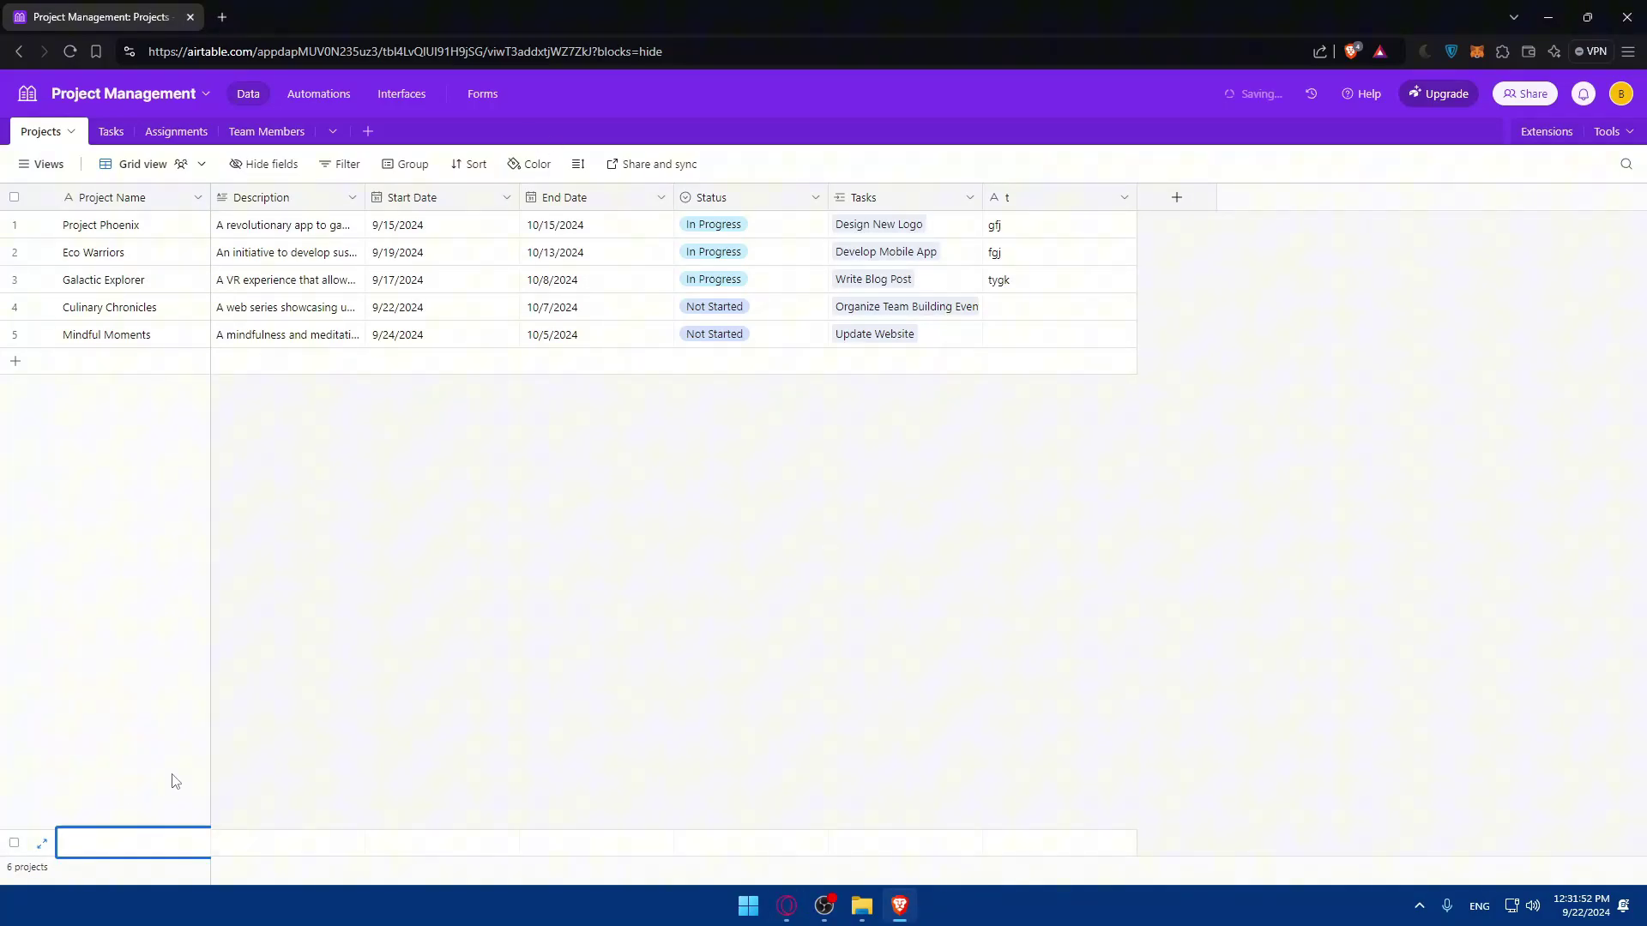
click(154, 789)
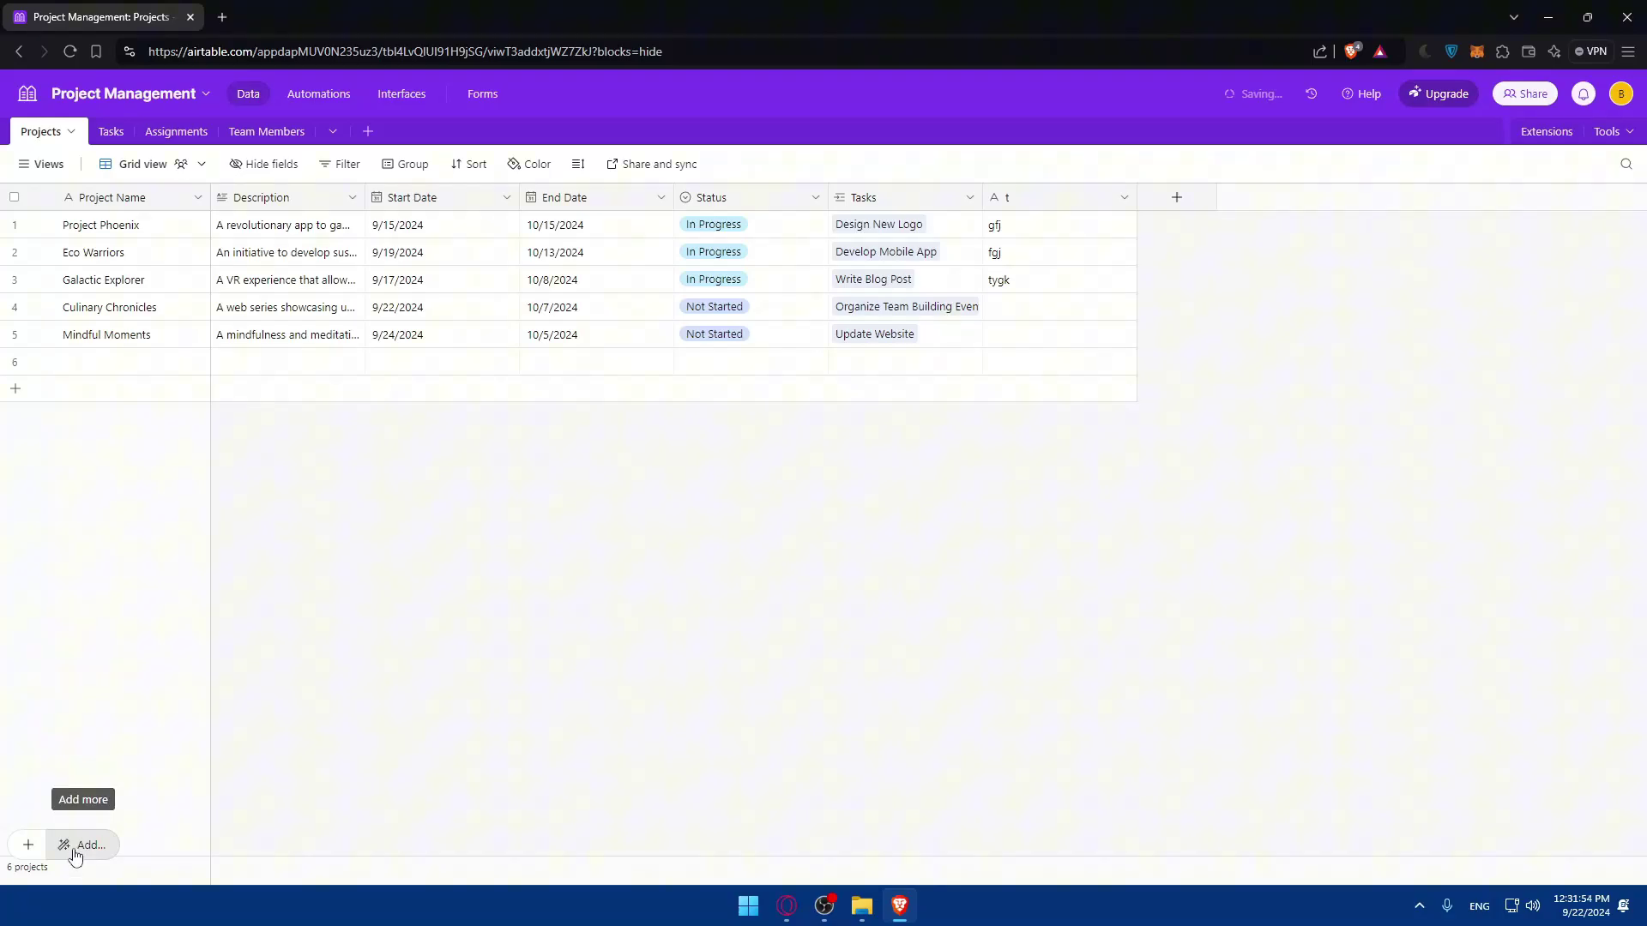
click(81, 846)
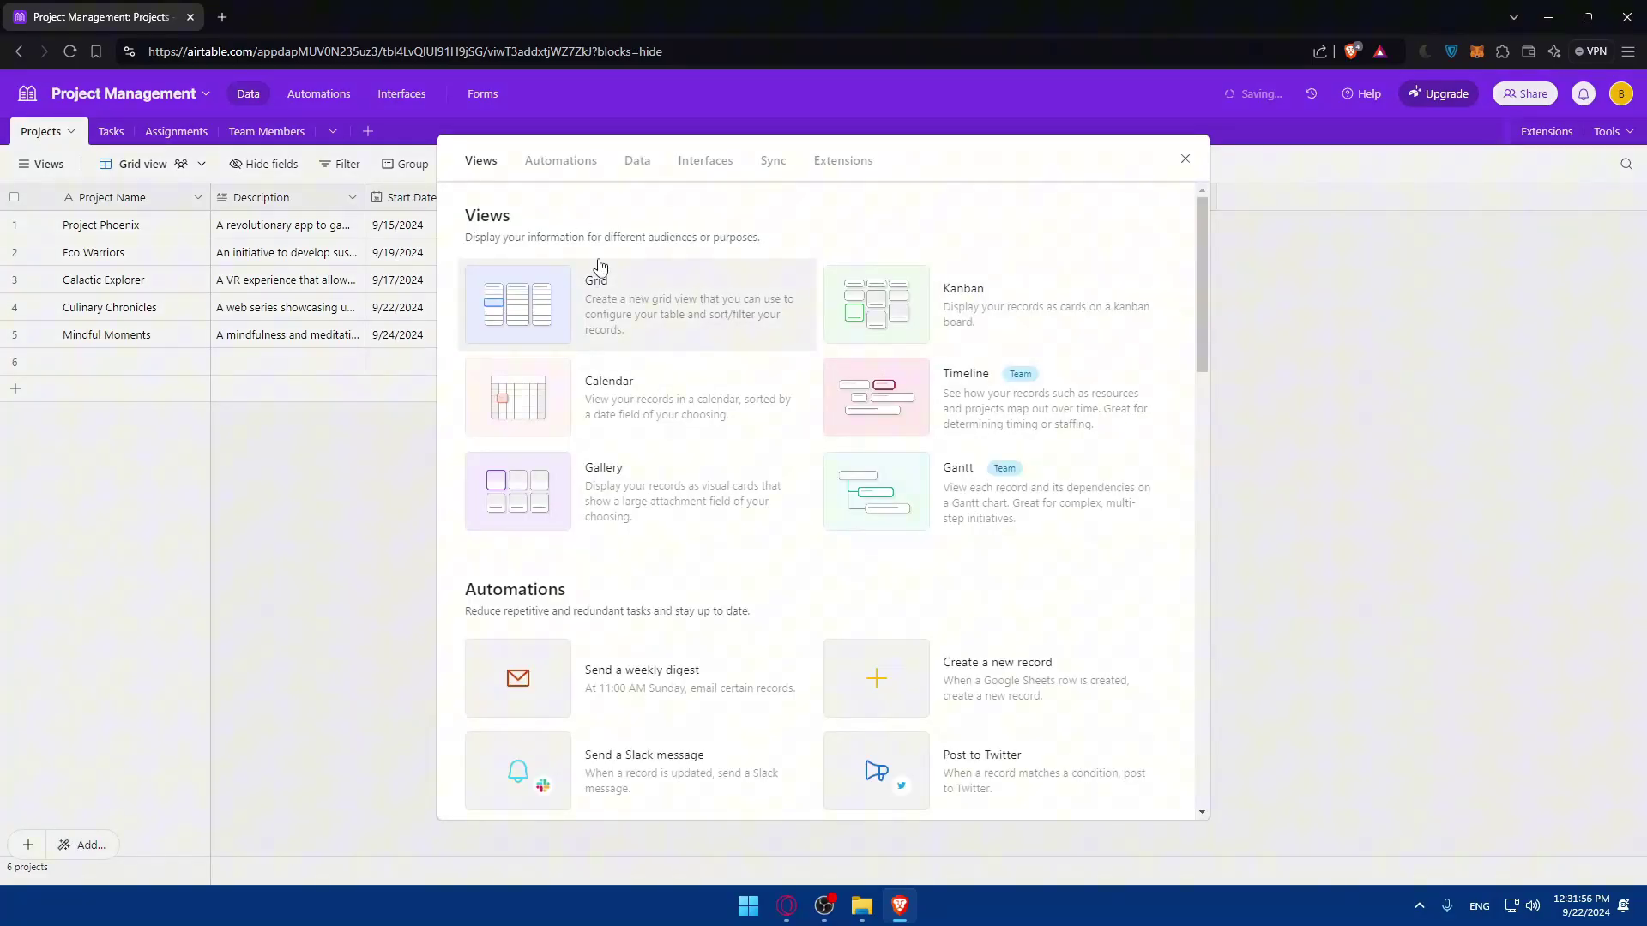
scroll(599, 285, down, 5)
scroll(599, 286, down, 5)
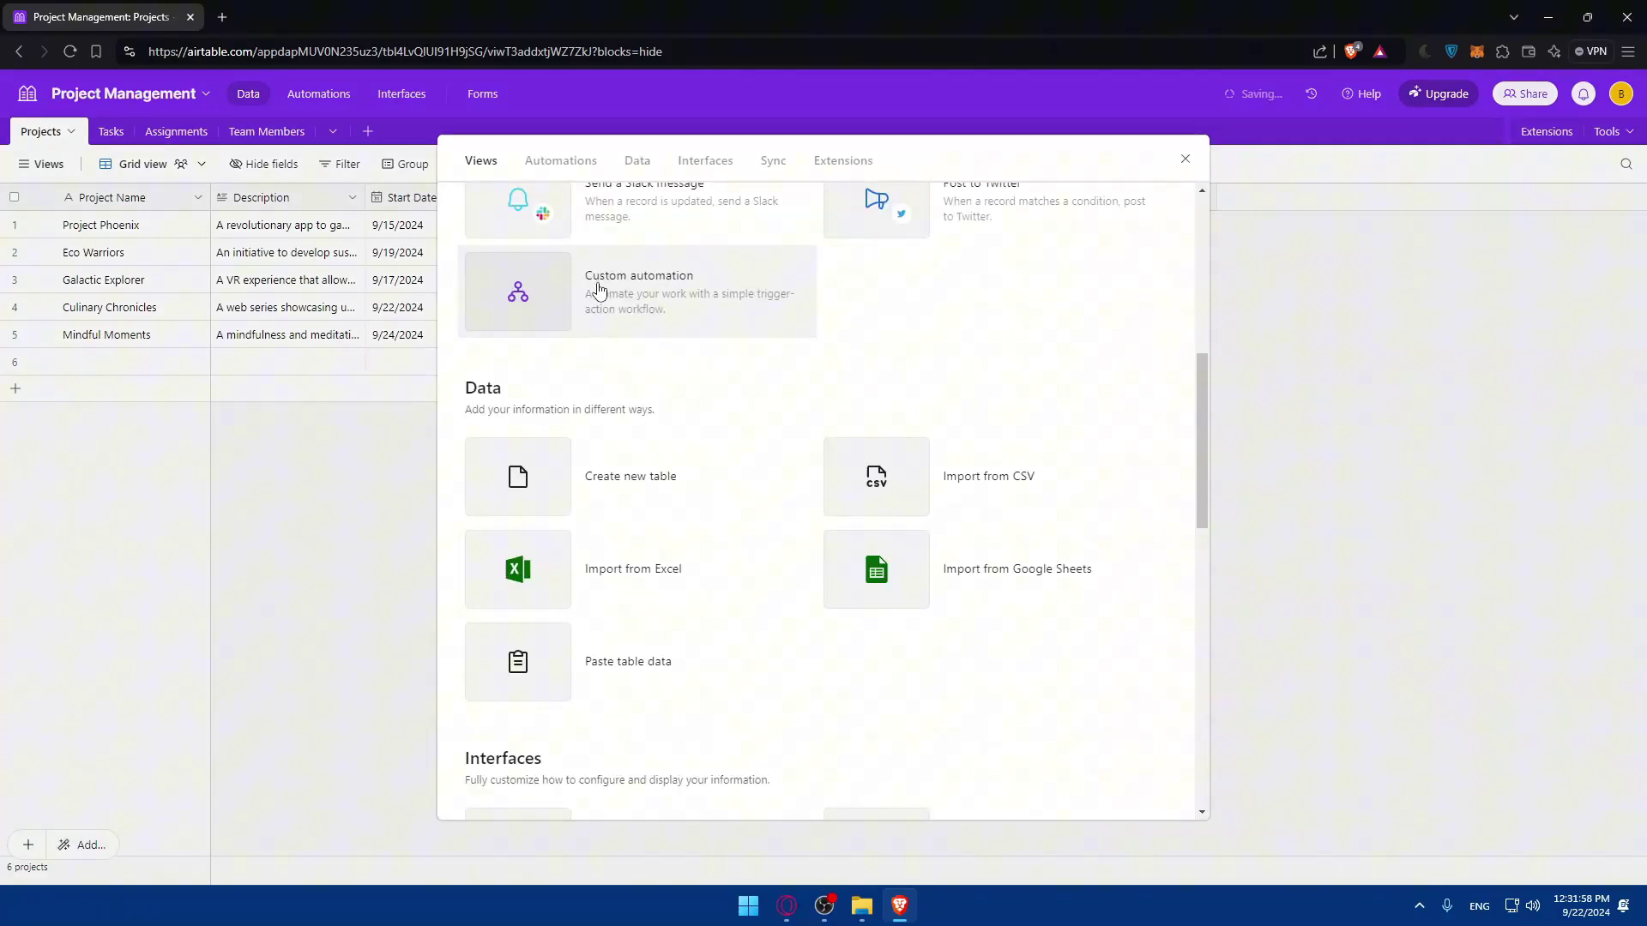
scroll(531, 326, up, 2)
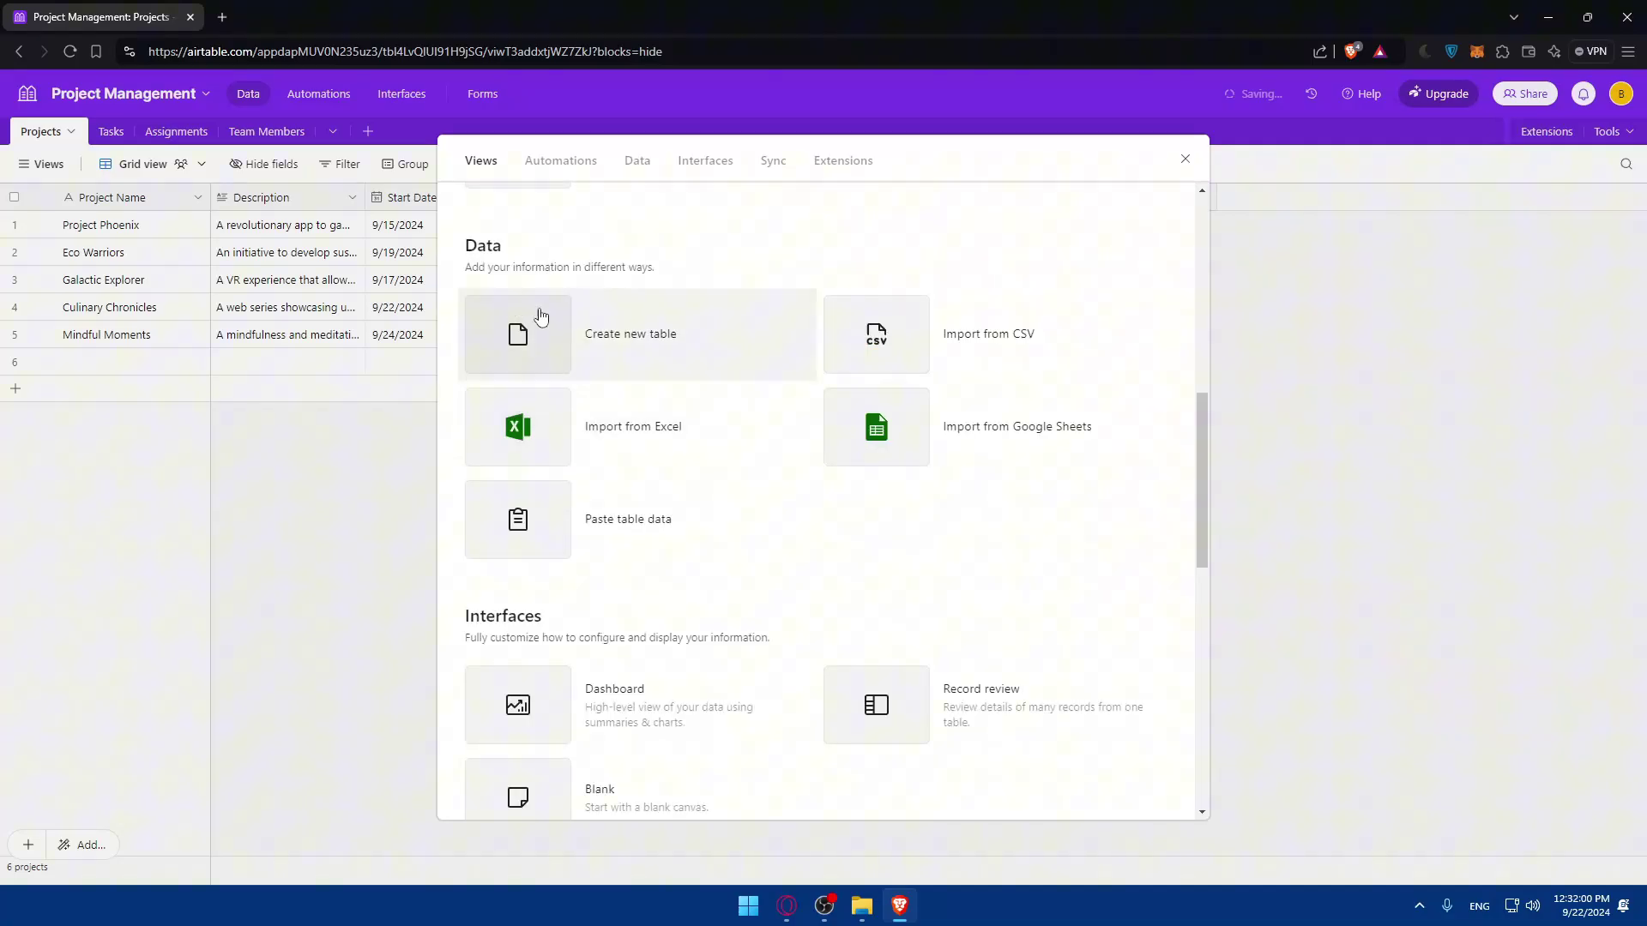
scroll(541, 352, down, 3)
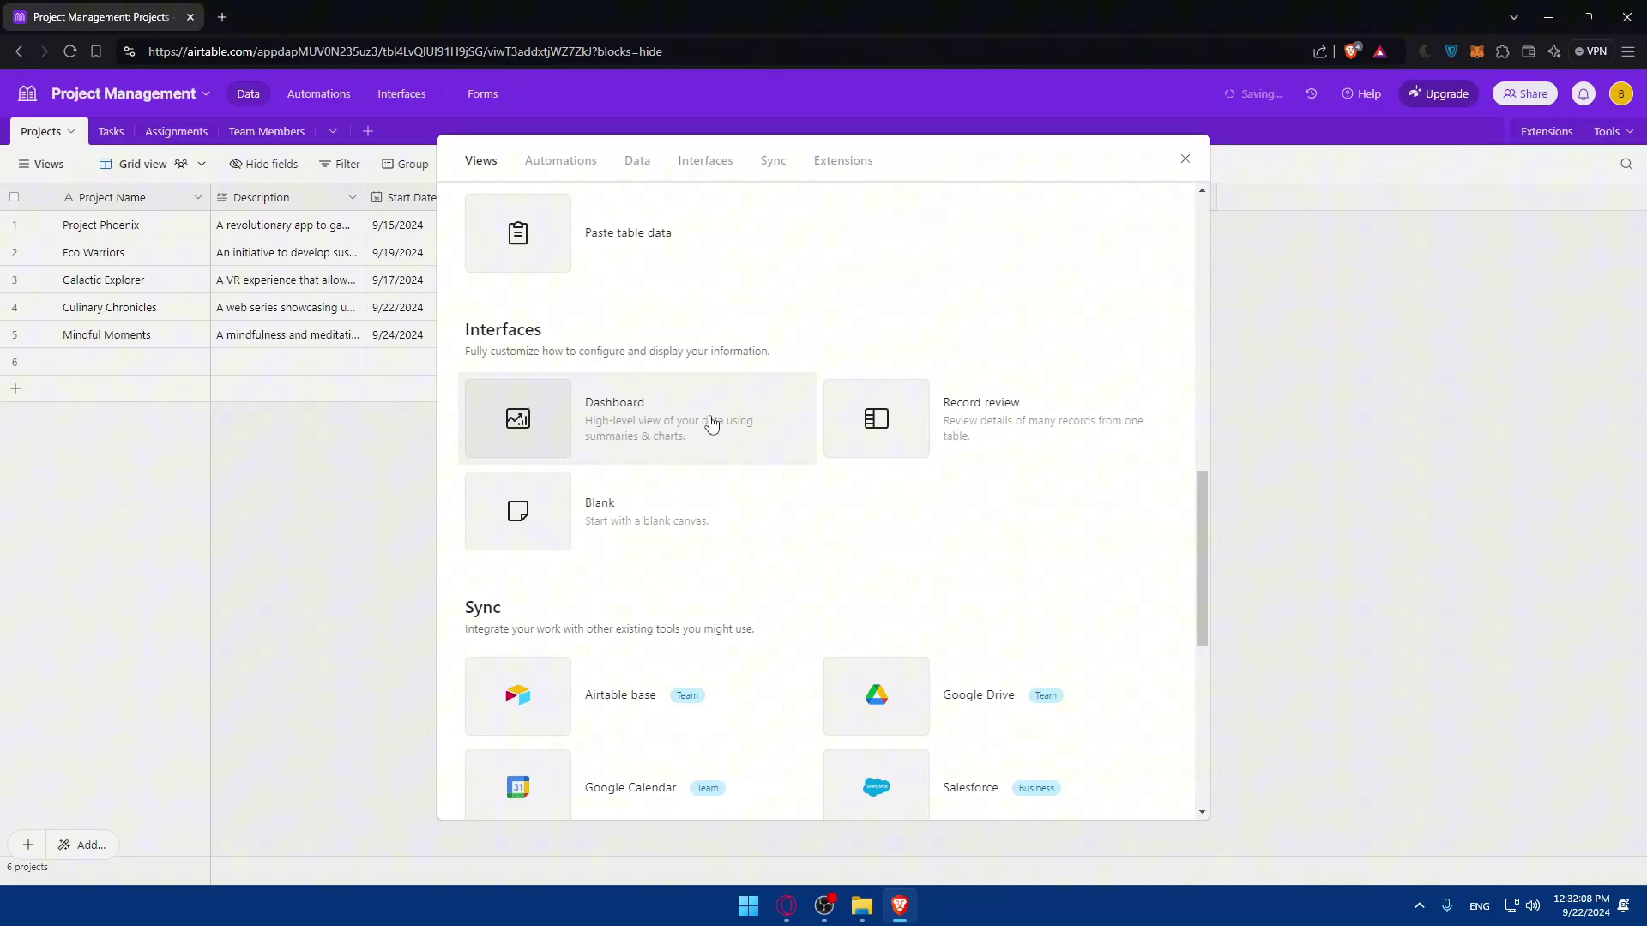
Step: Start a new Dashboard interface and review the 'Design a simpler way to work' intro heading
click(712, 423)
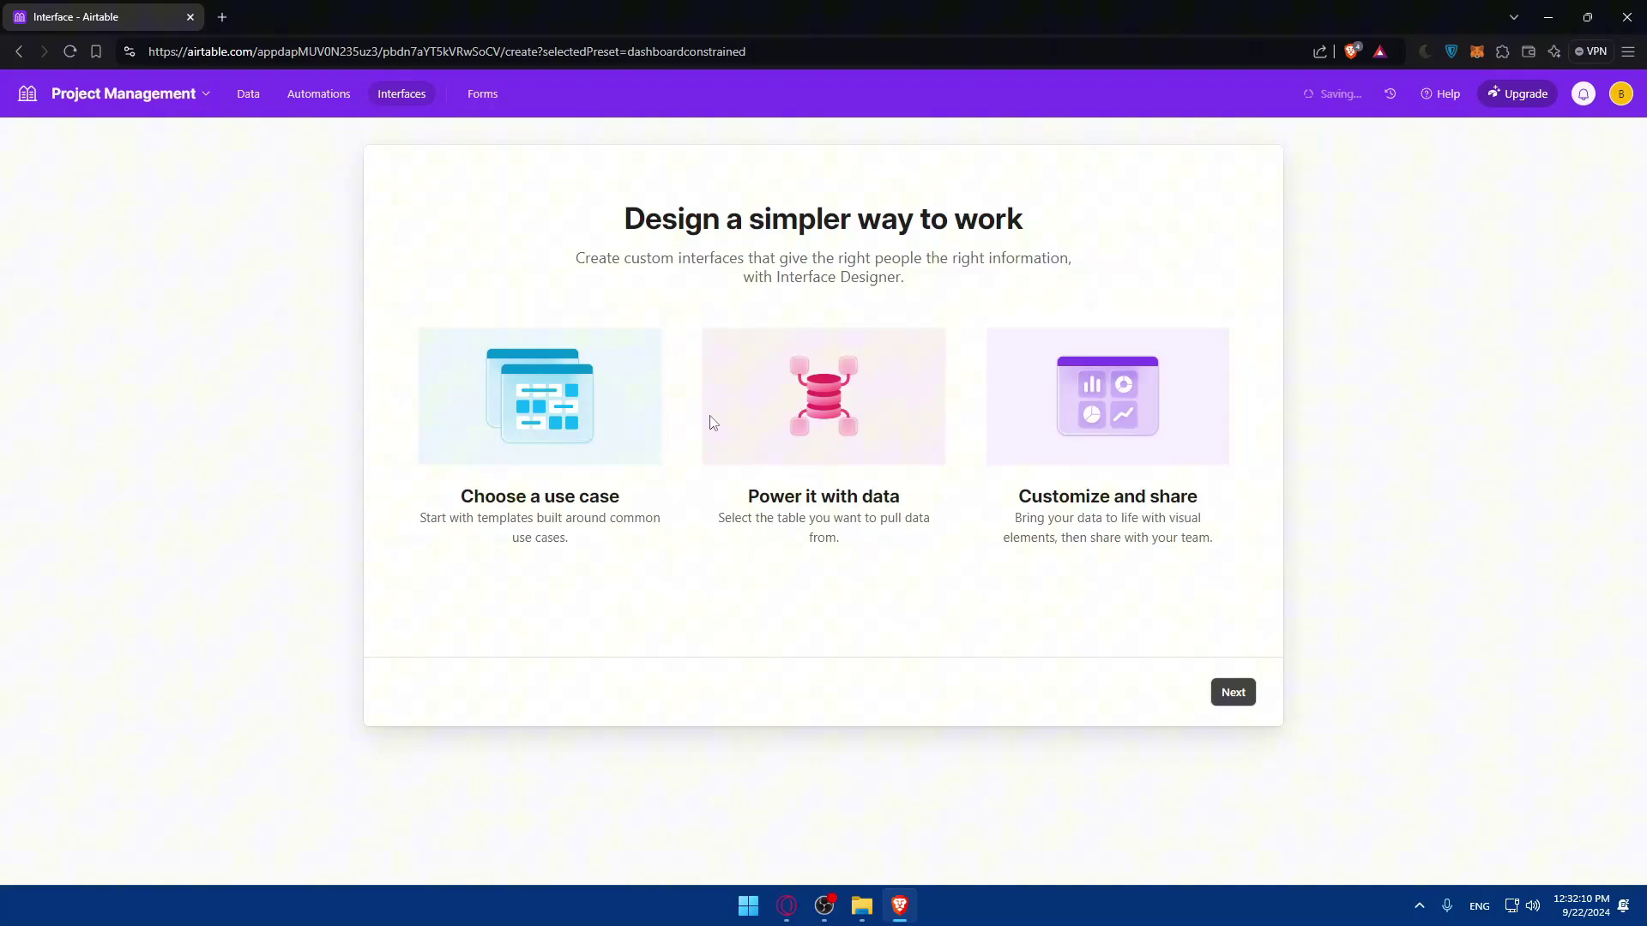
drag(605, 216, 1077, 236)
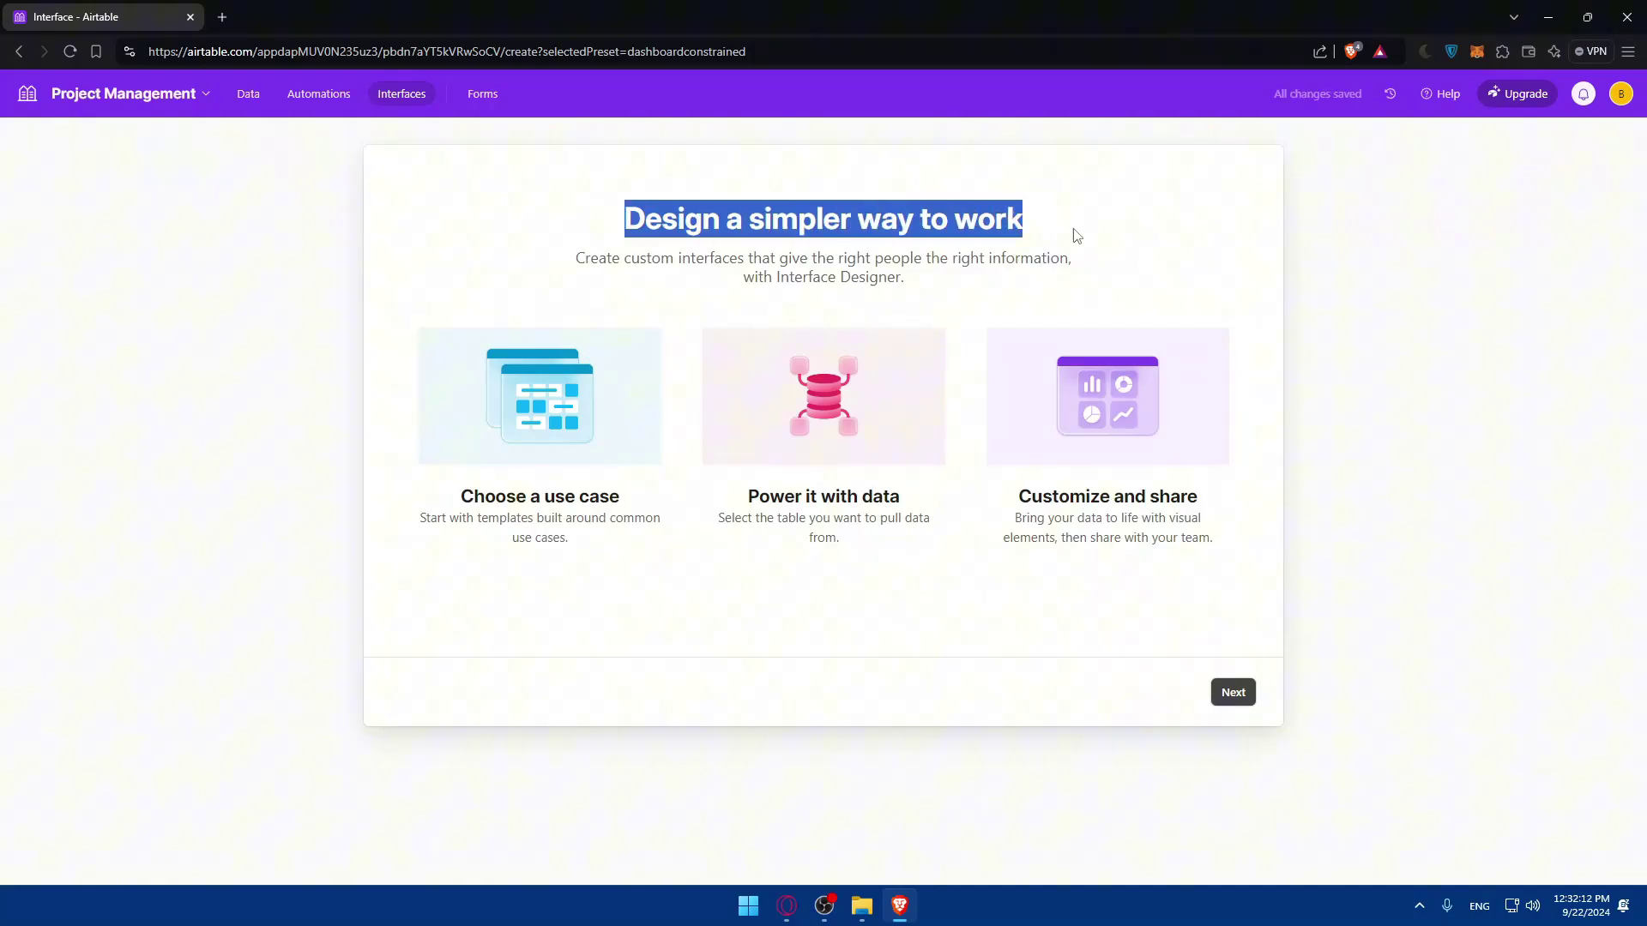
drag(567, 259, 1085, 300)
click(1084, 299)
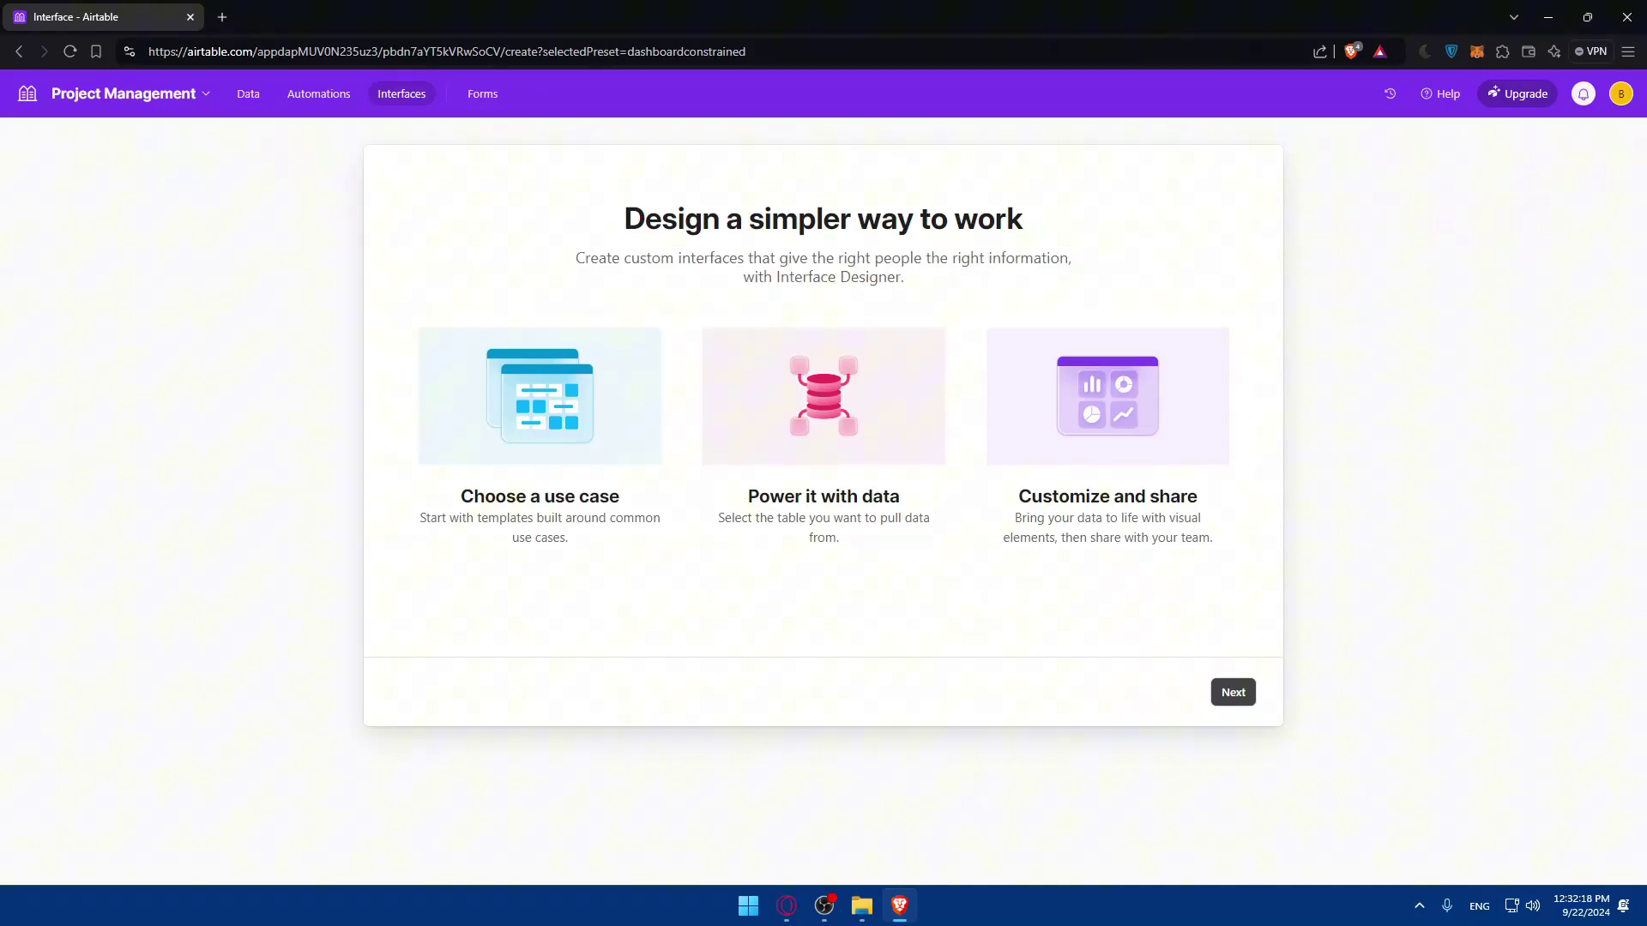
key(alt+Tab)
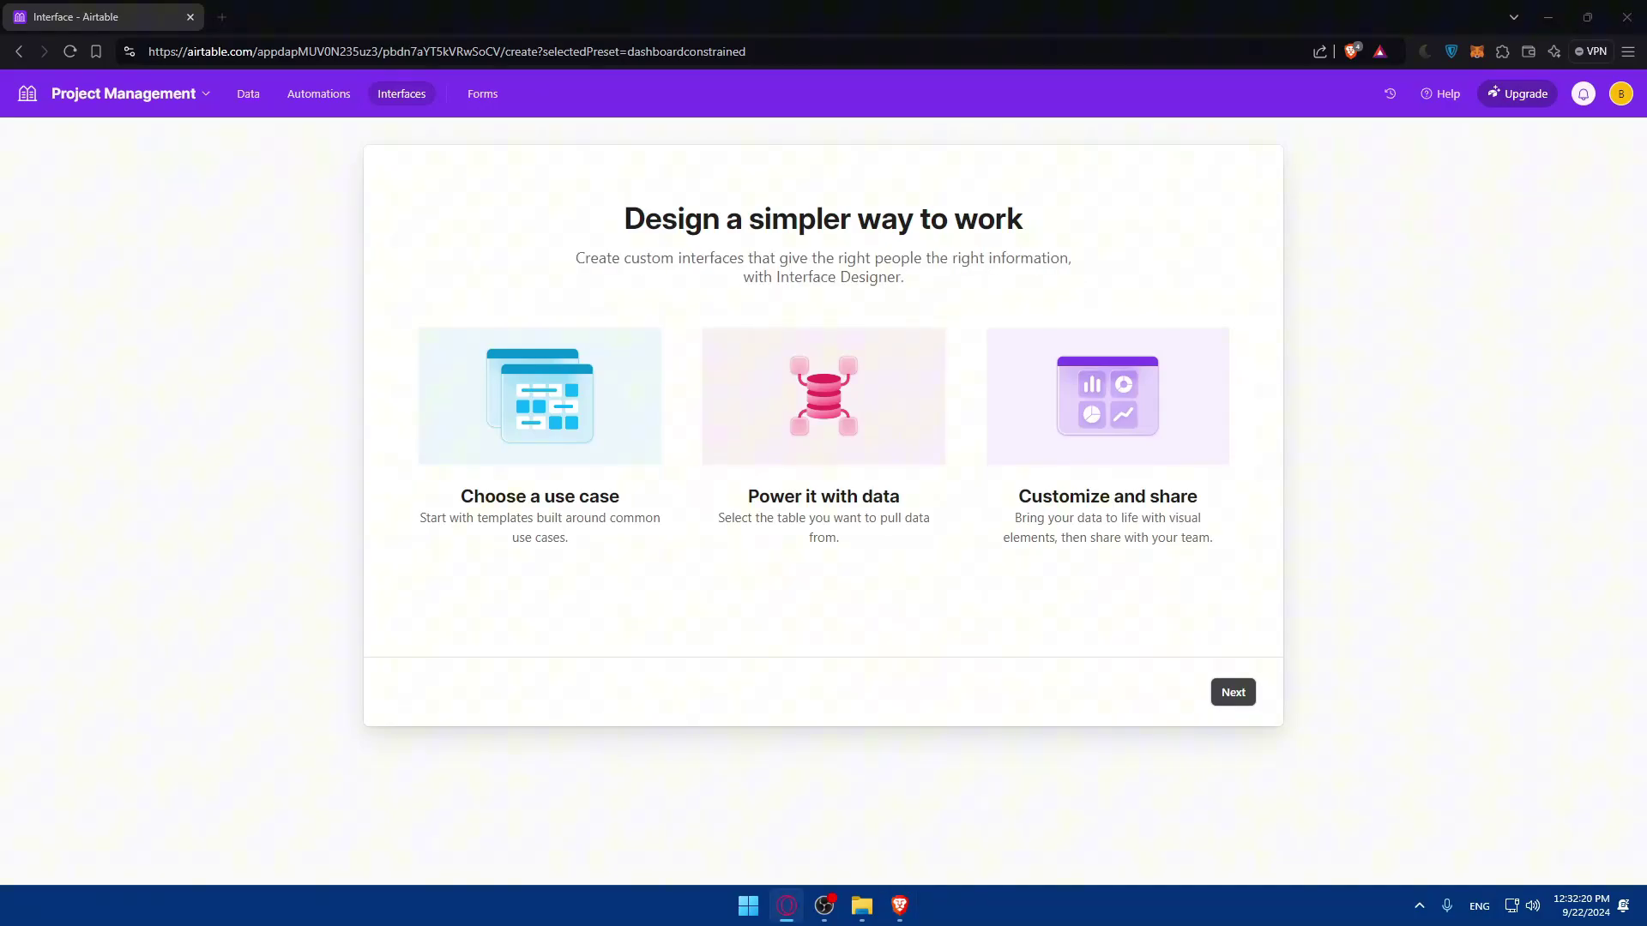
key(alt+Tab)
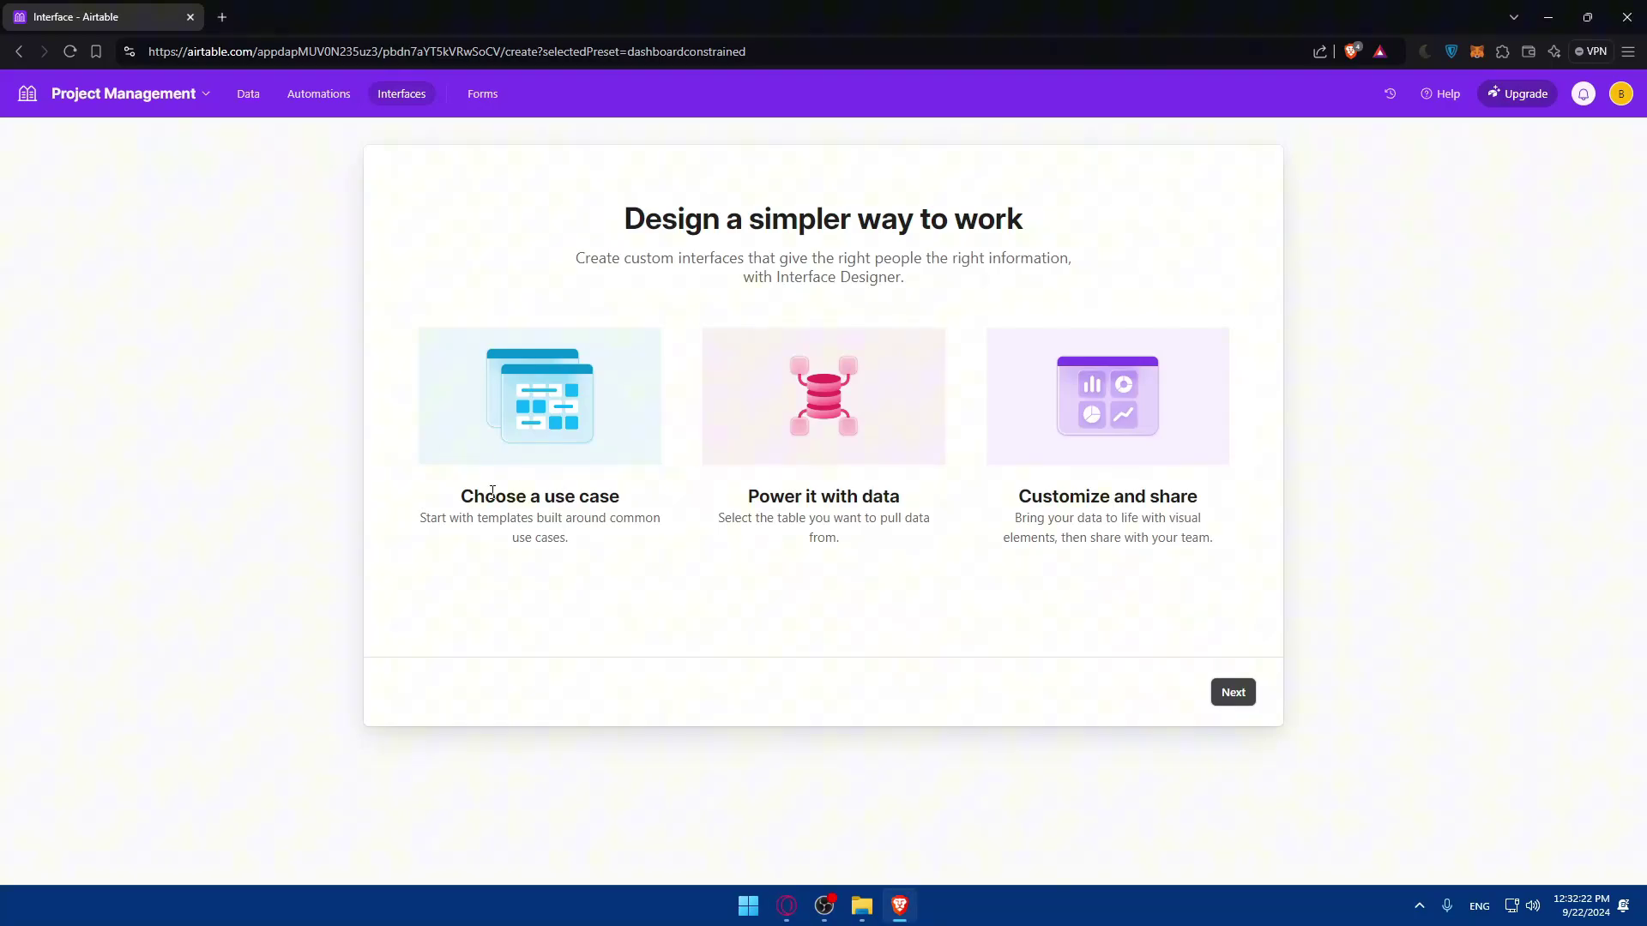
Step: Read the use-case, 'Power it with data' and 'Customize and share' descriptions on the intro page
triple_click(631, 502)
click(585, 506)
drag(410, 523, 629, 548)
click(624, 553)
drag(735, 500, 1009, 527)
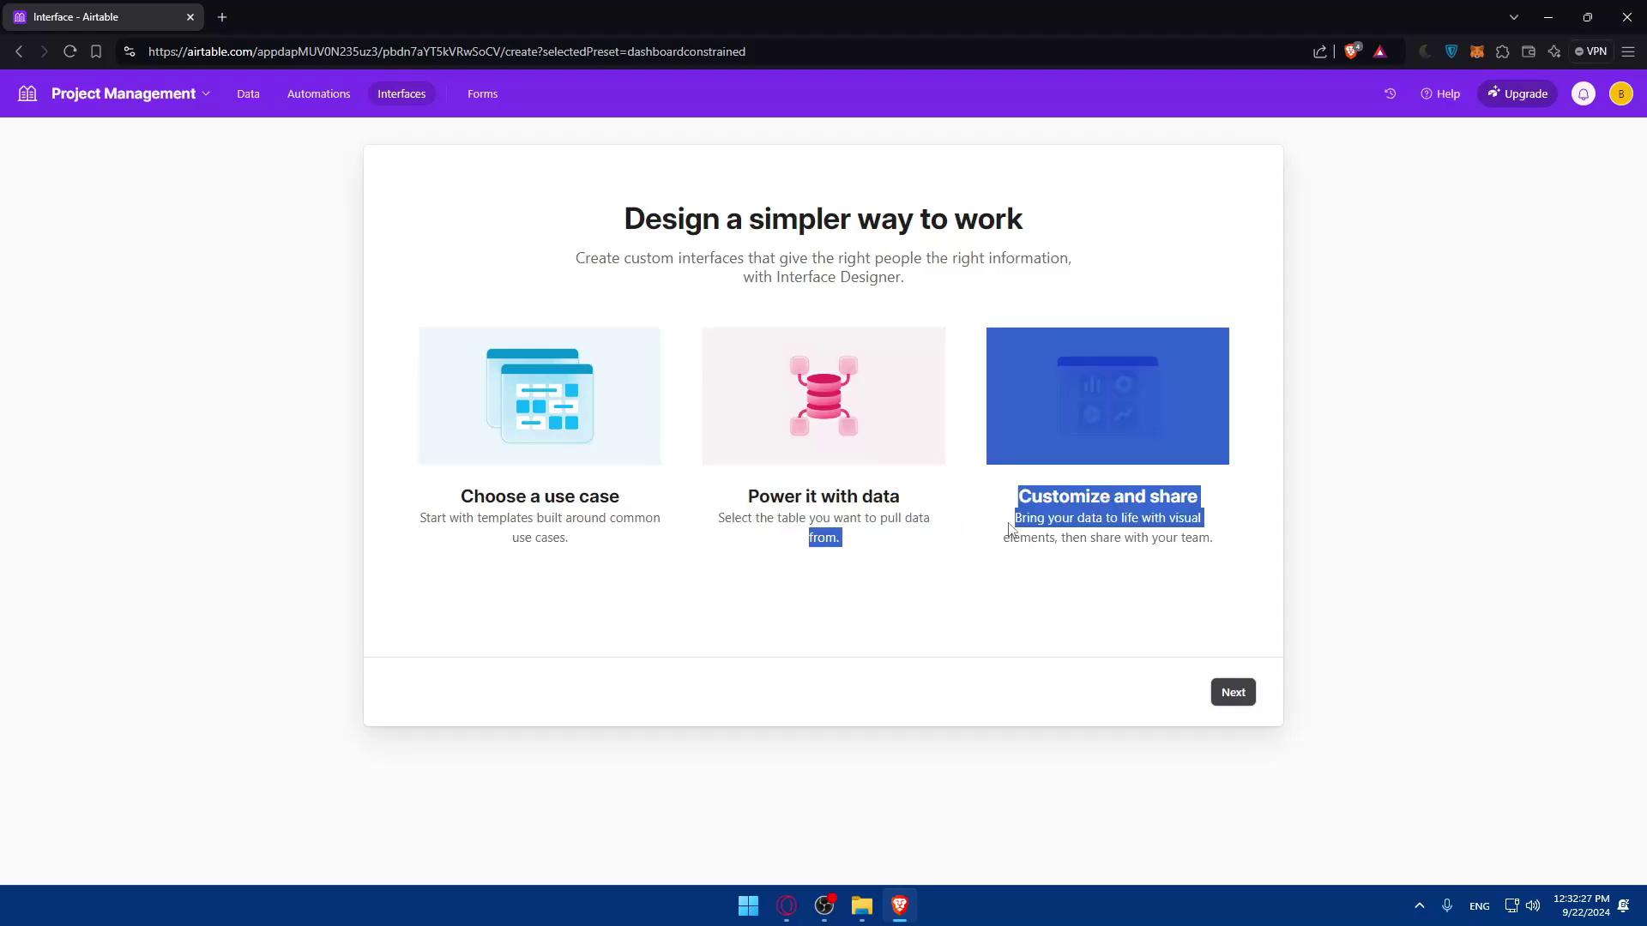
click(1236, 500)
drag(718, 518, 870, 538)
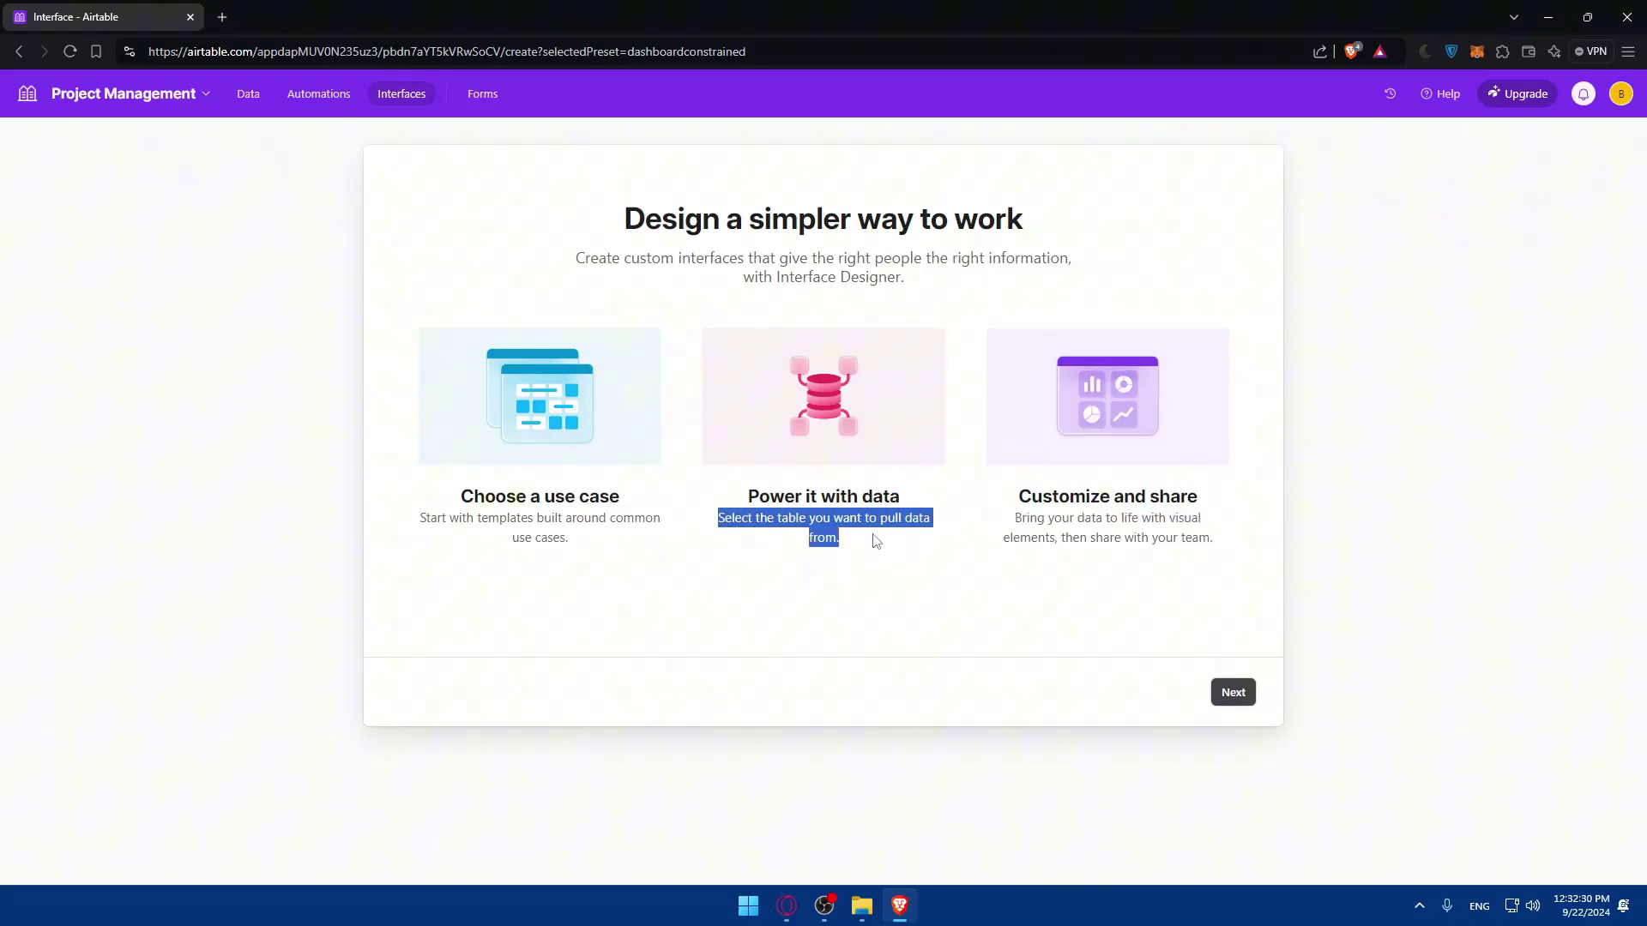
drag(1014, 497, 1183, 549)
click(1223, 652)
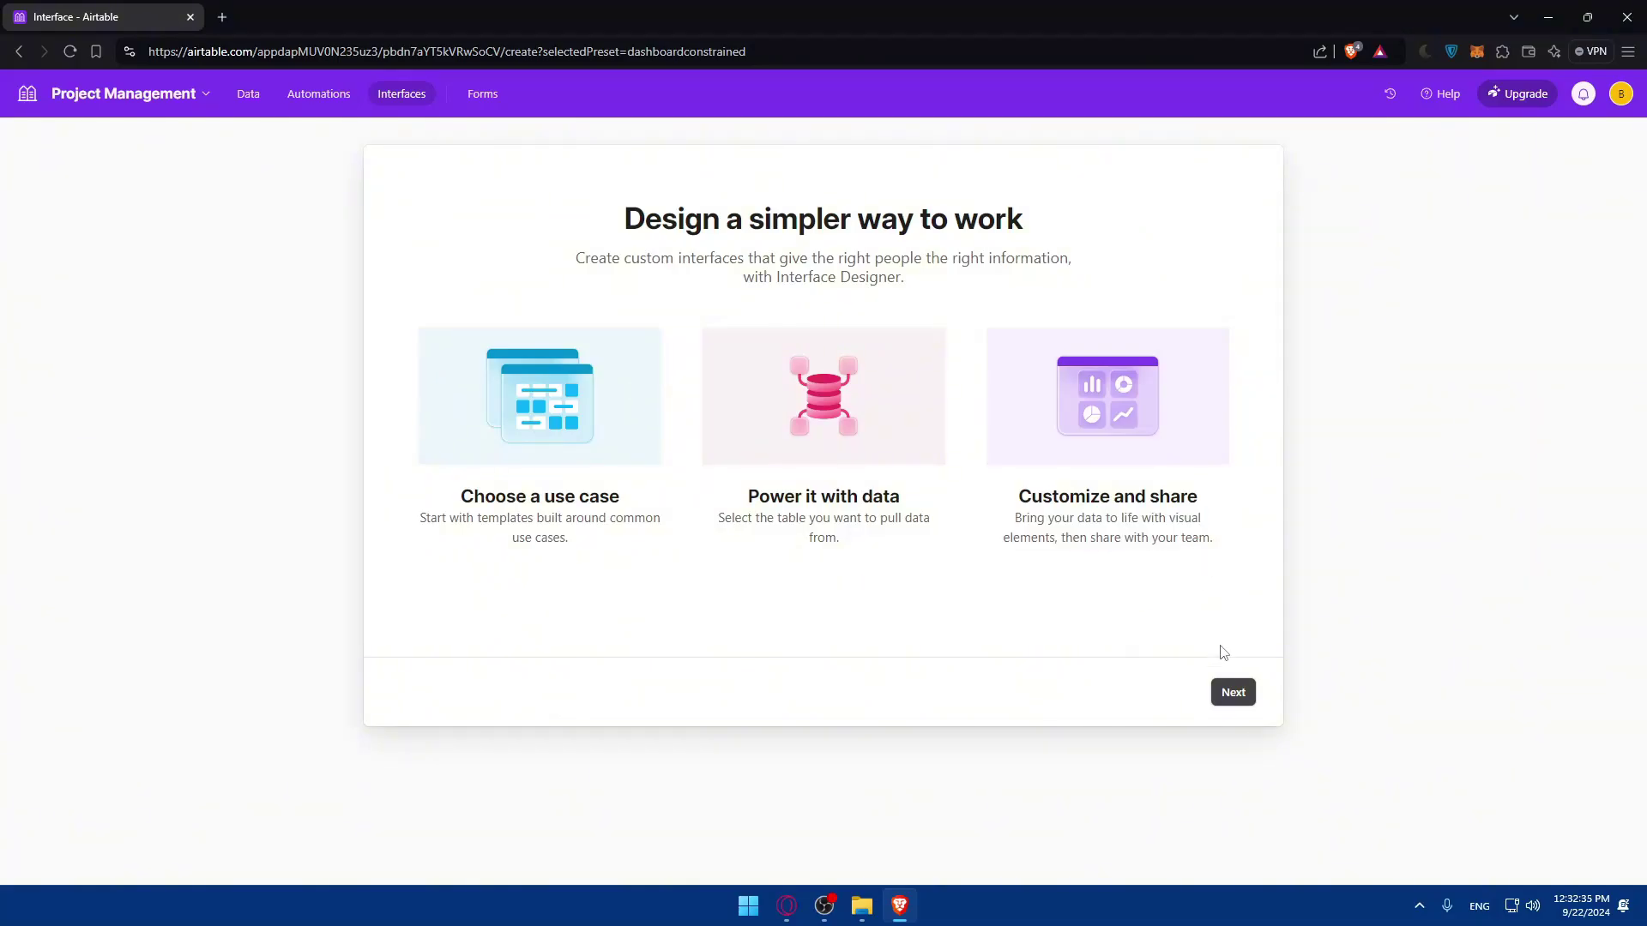
Step: Move to the layout step, dismiss the Overview announcement, and keep Dashboard as the layout
click(1231, 693)
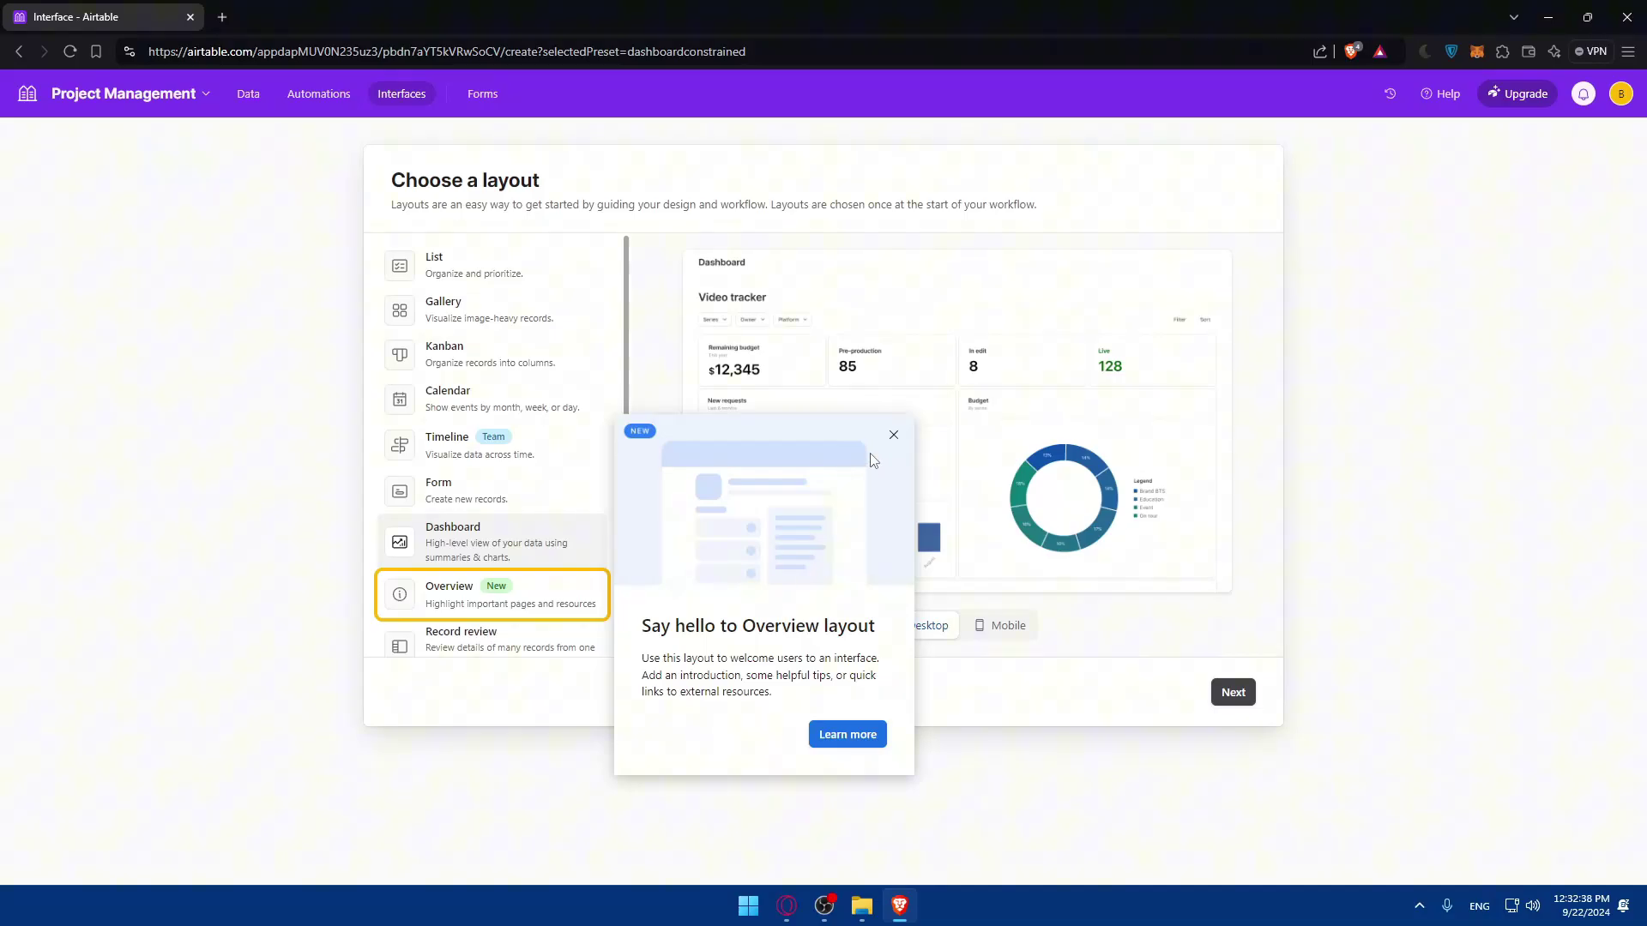
click(893, 438)
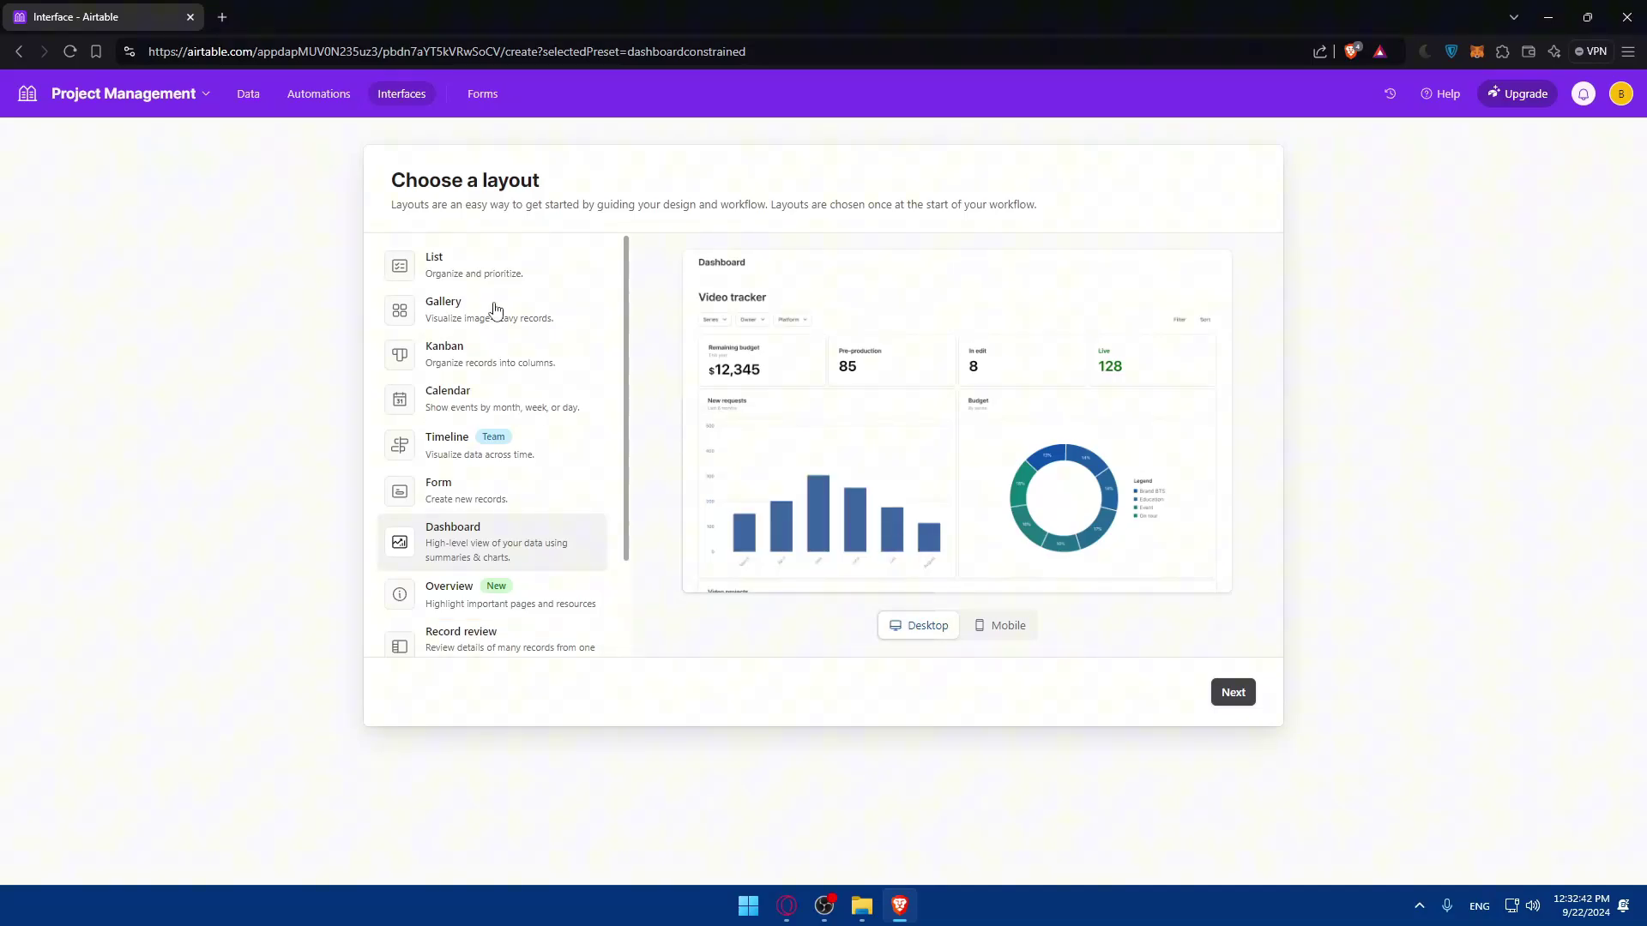
scroll(502, 326, down, 2)
scroll(509, 352, up, 2)
scroll(512, 358, down, 2)
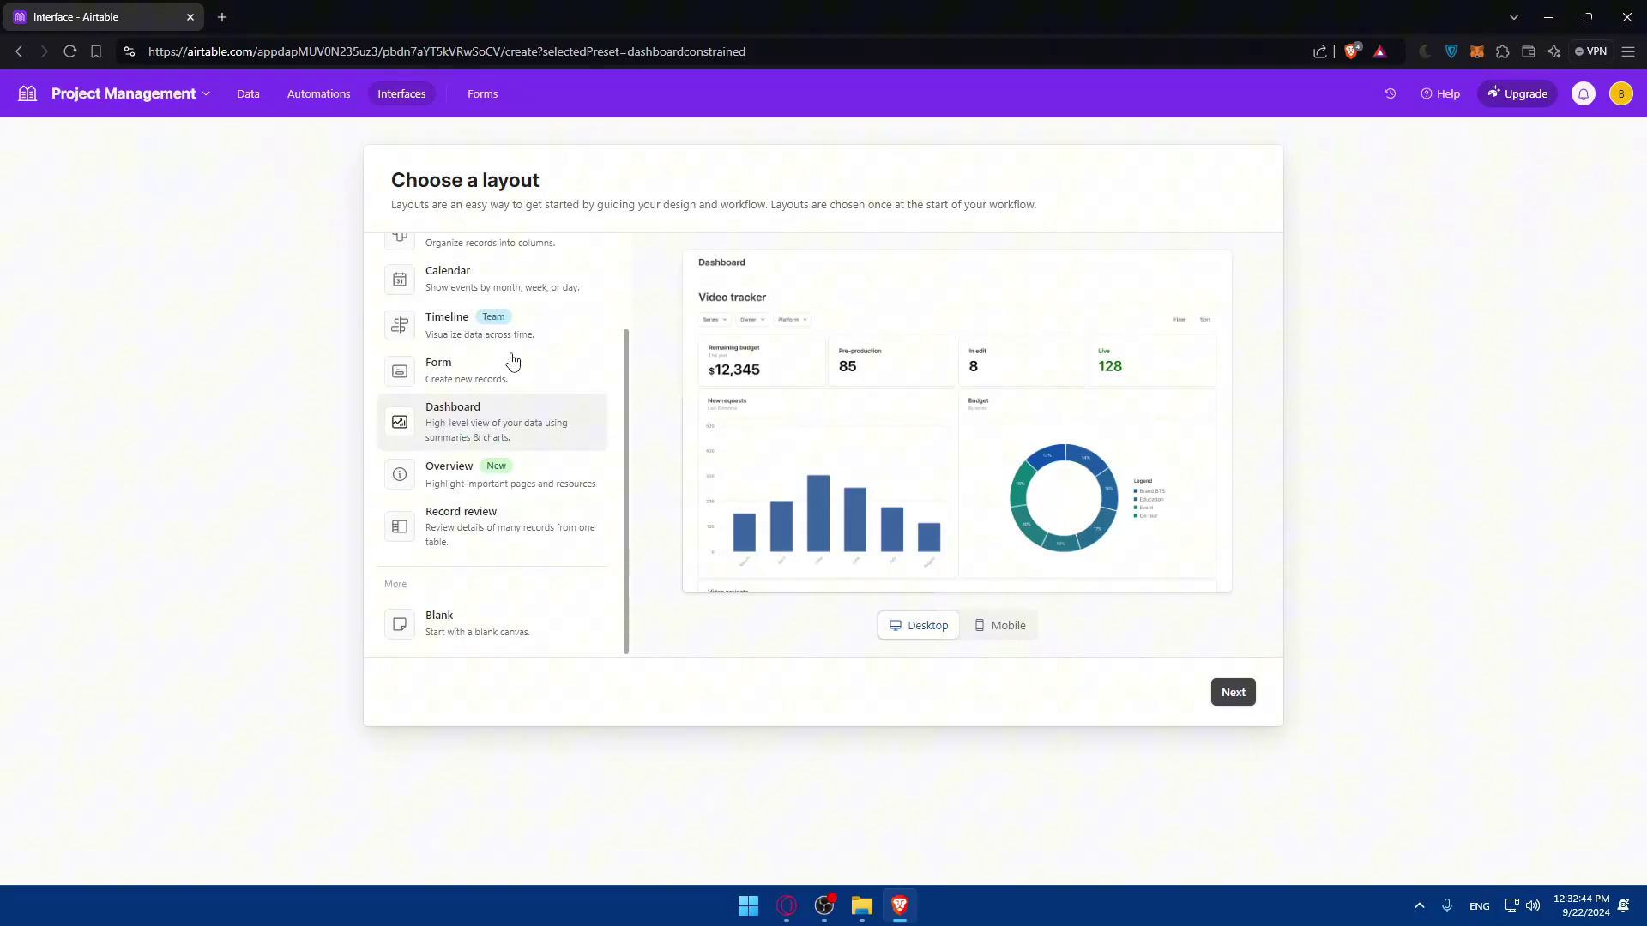
scroll(512, 358, up, 2)
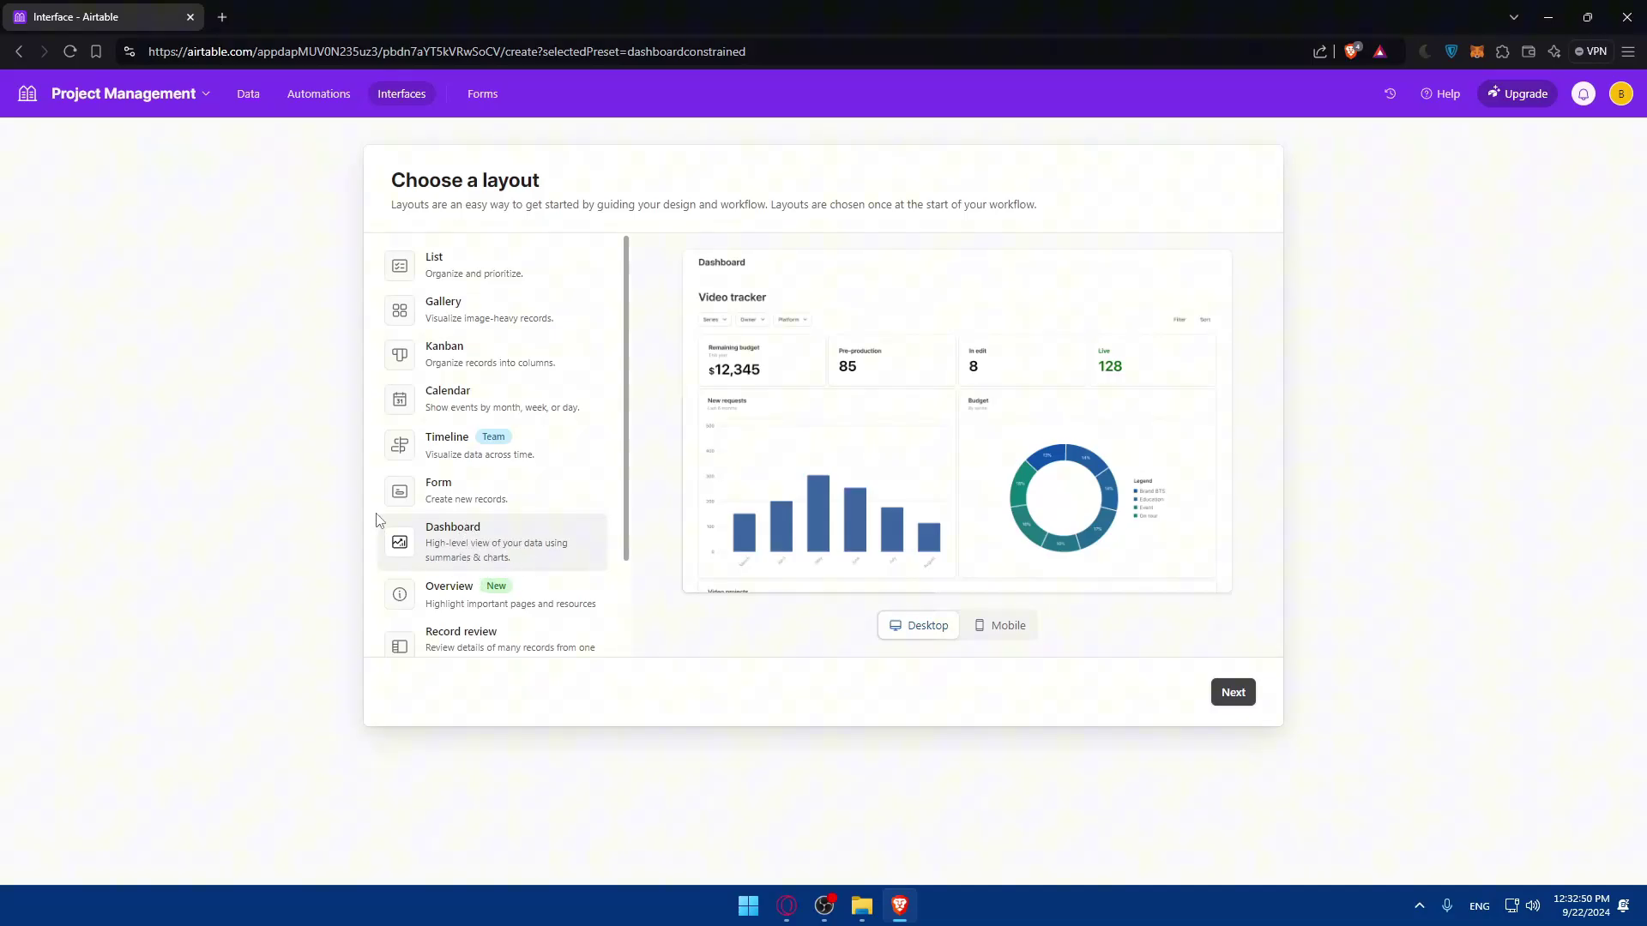
Step: Preview the Dashboard layout on mobile and desktop, then proceed to table selection
click(1230, 693)
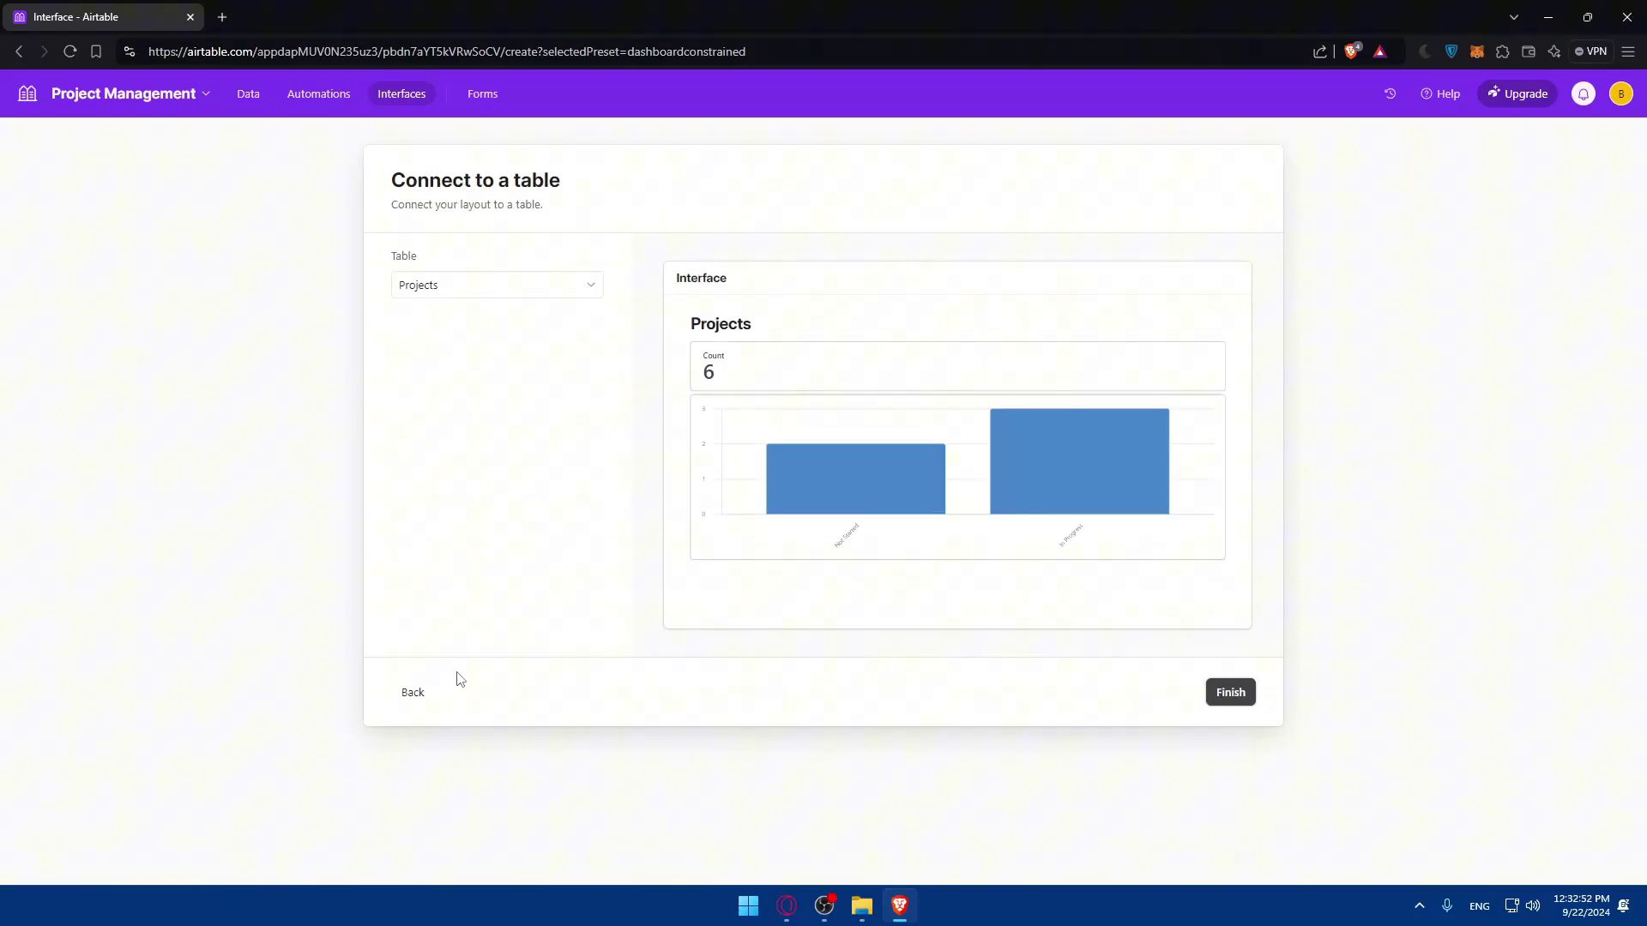
click(416, 692)
click(985, 632)
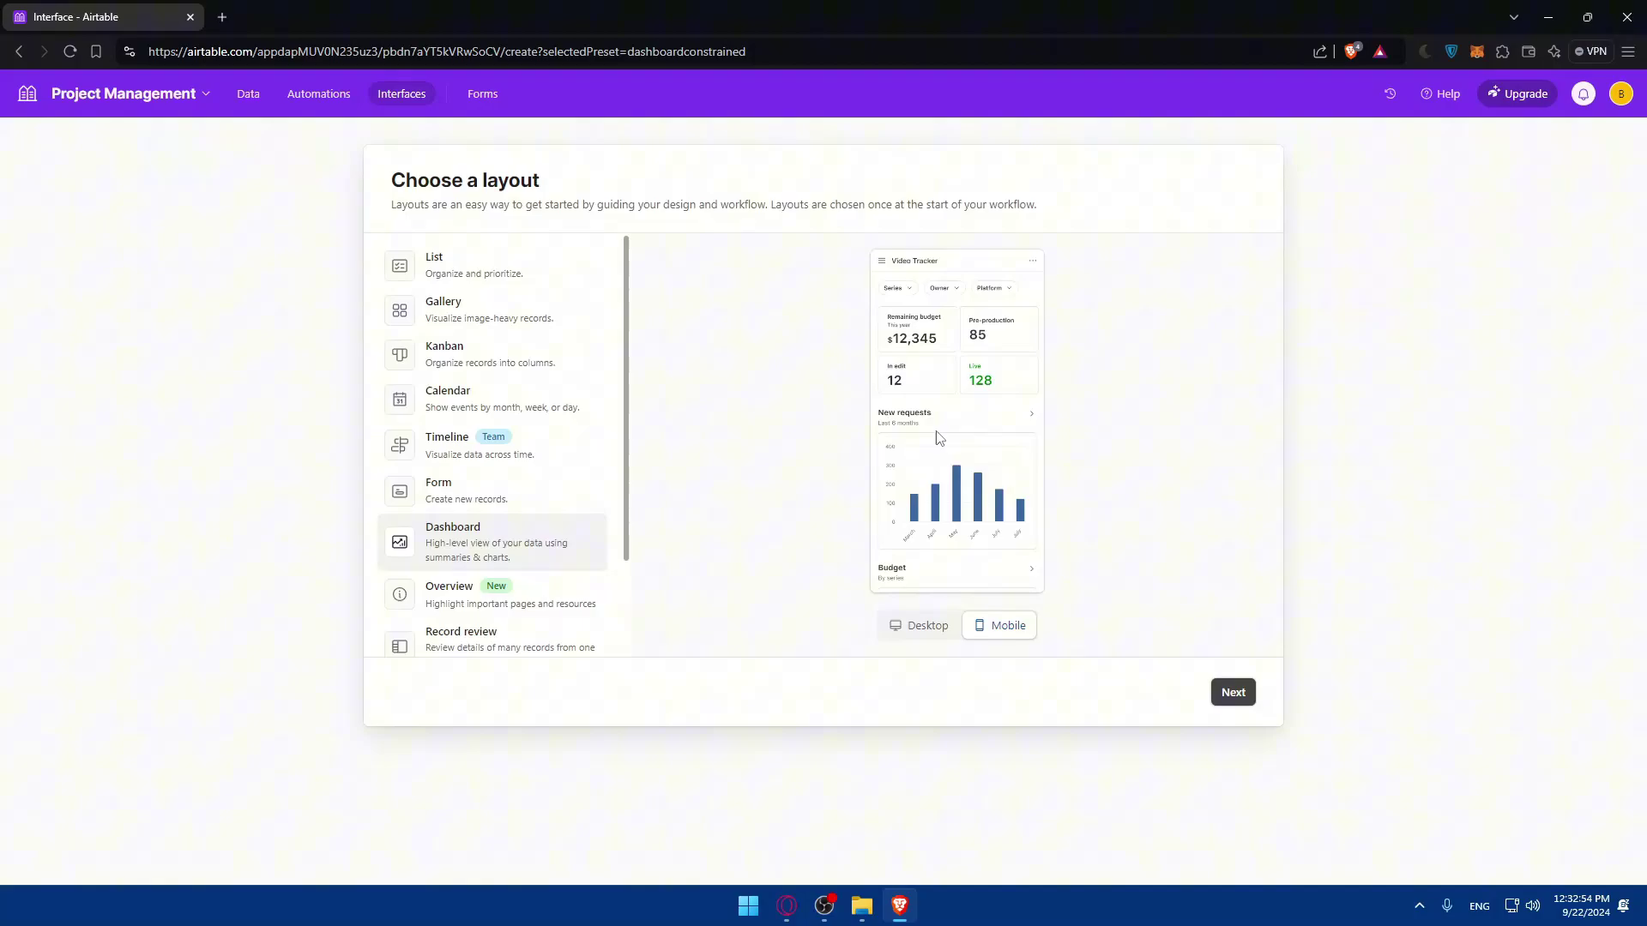
click(922, 625)
click(1233, 692)
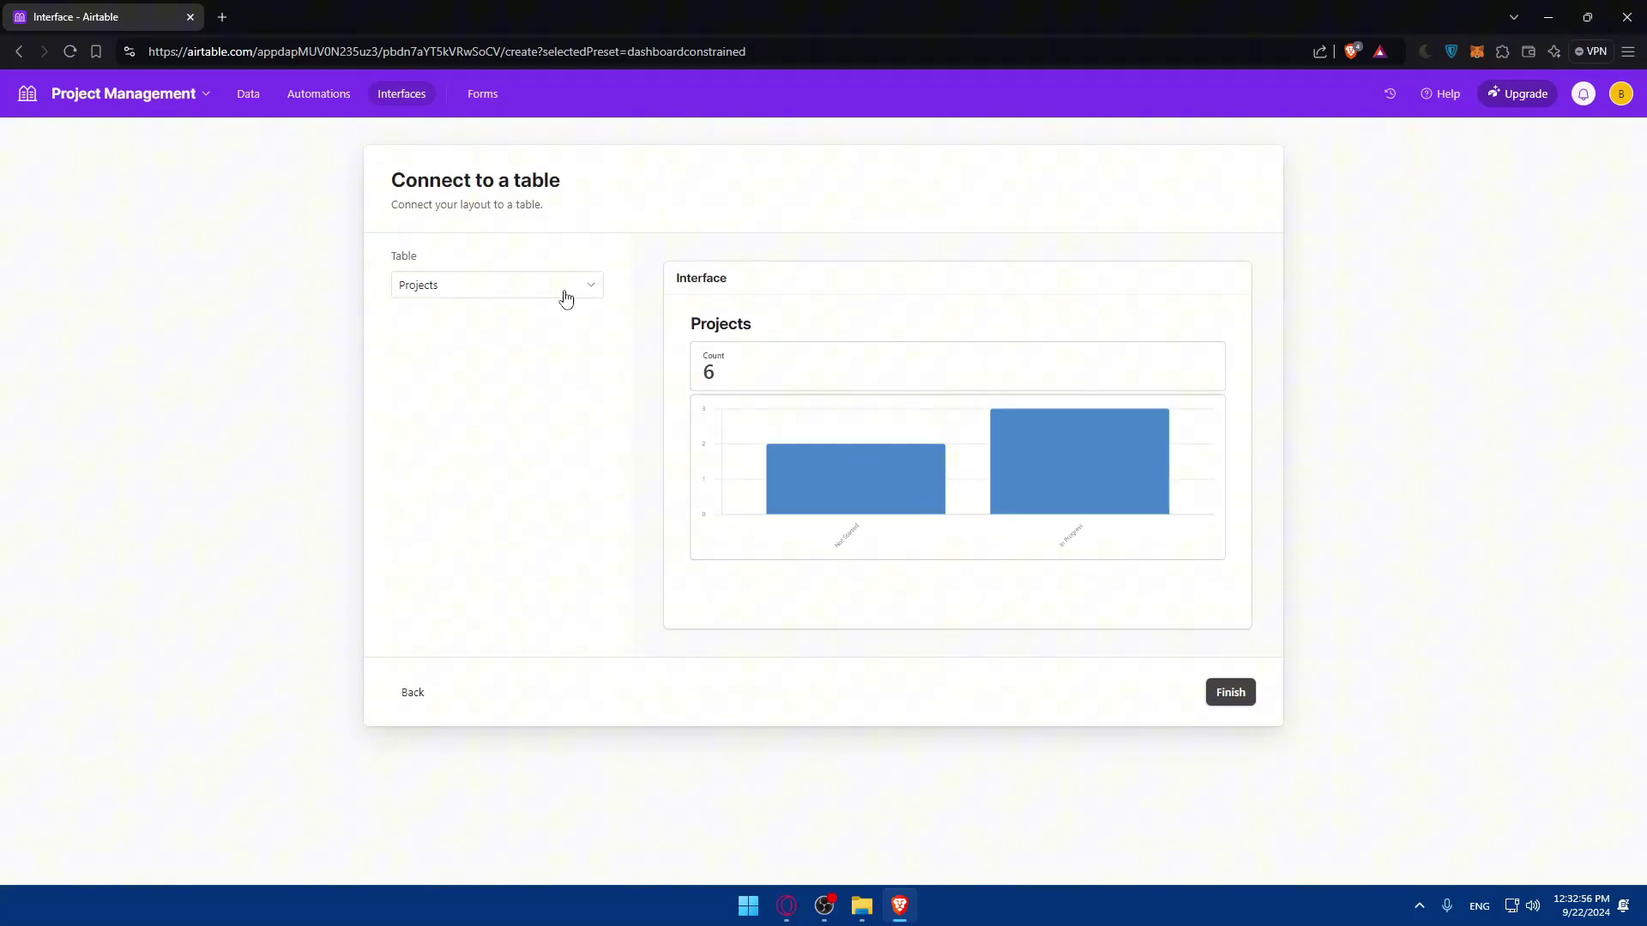
Step: Connect the dashboard to the Tasks table and finish creating the interface page
click(532, 296)
click(478, 239)
click(527, 284)
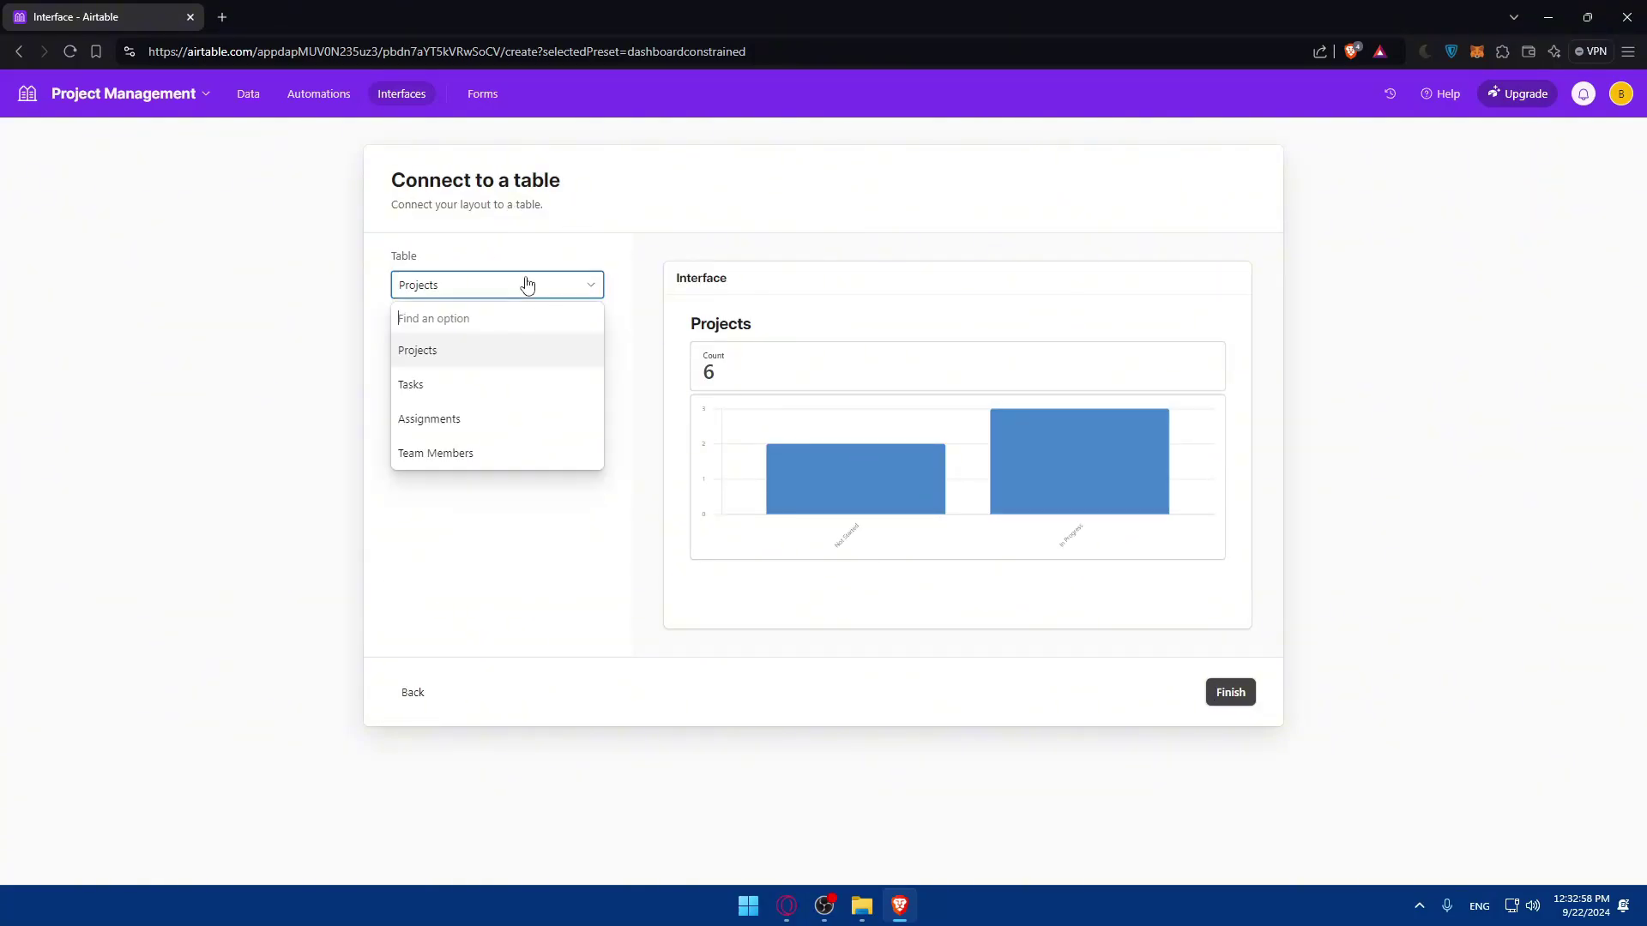
click(451, 386)
click(472, 298)
click(447, 230)
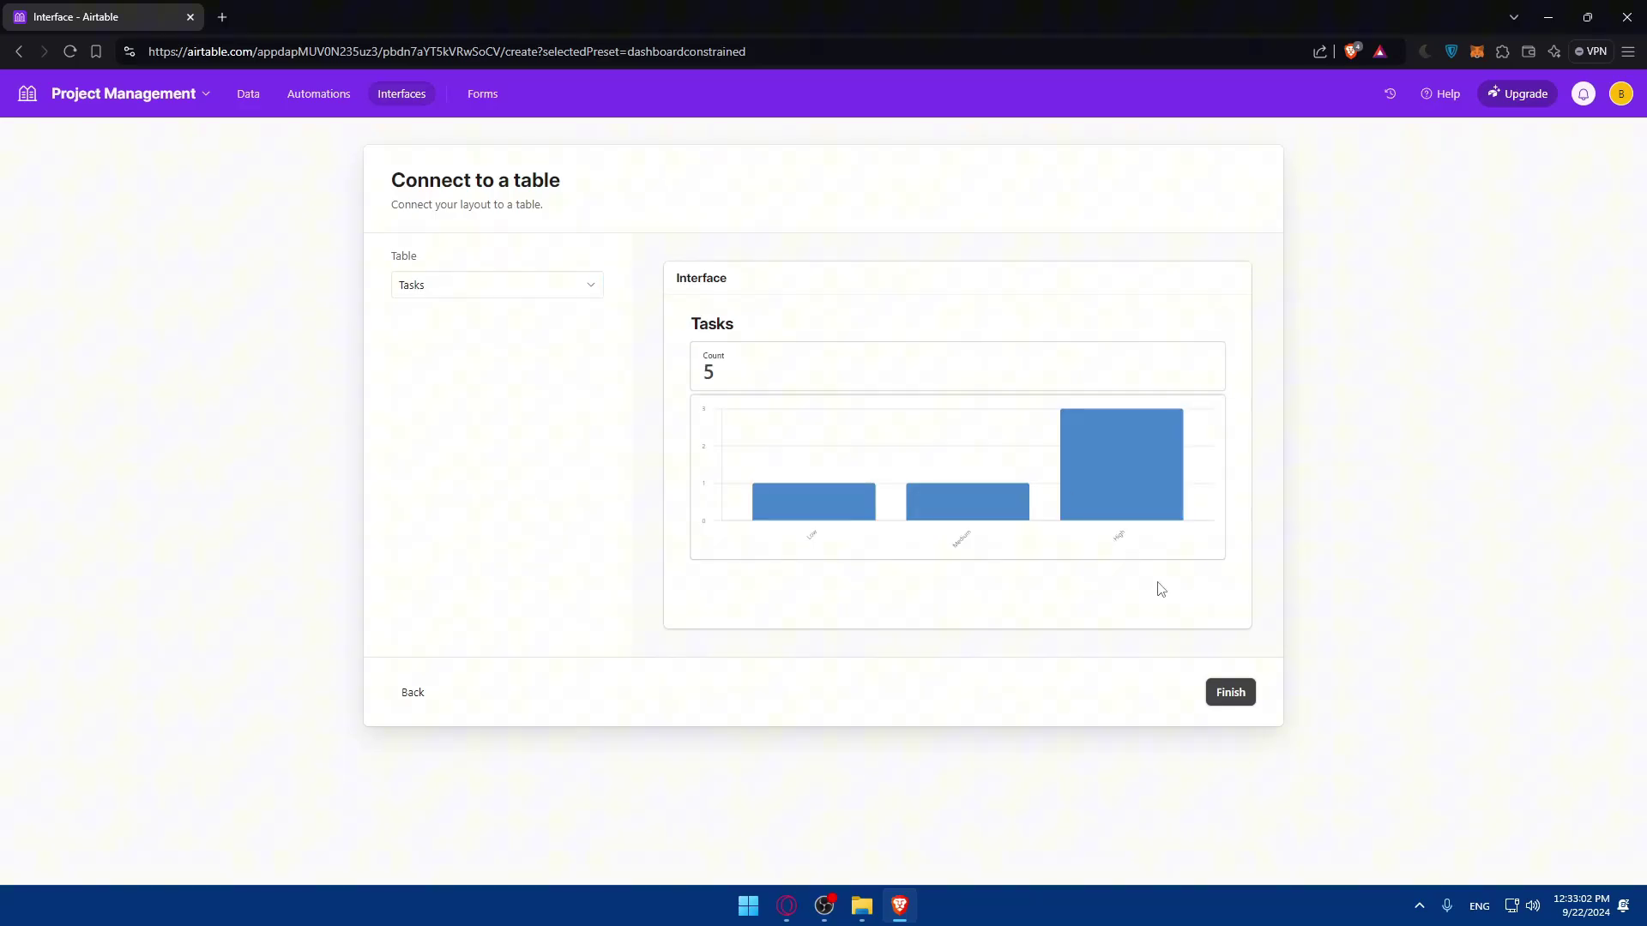
click(1231, 691)
Step: Dismiss the getting-started tour, close the Airtable tab, and minimize the browser to the desktop
click(1039, 275)
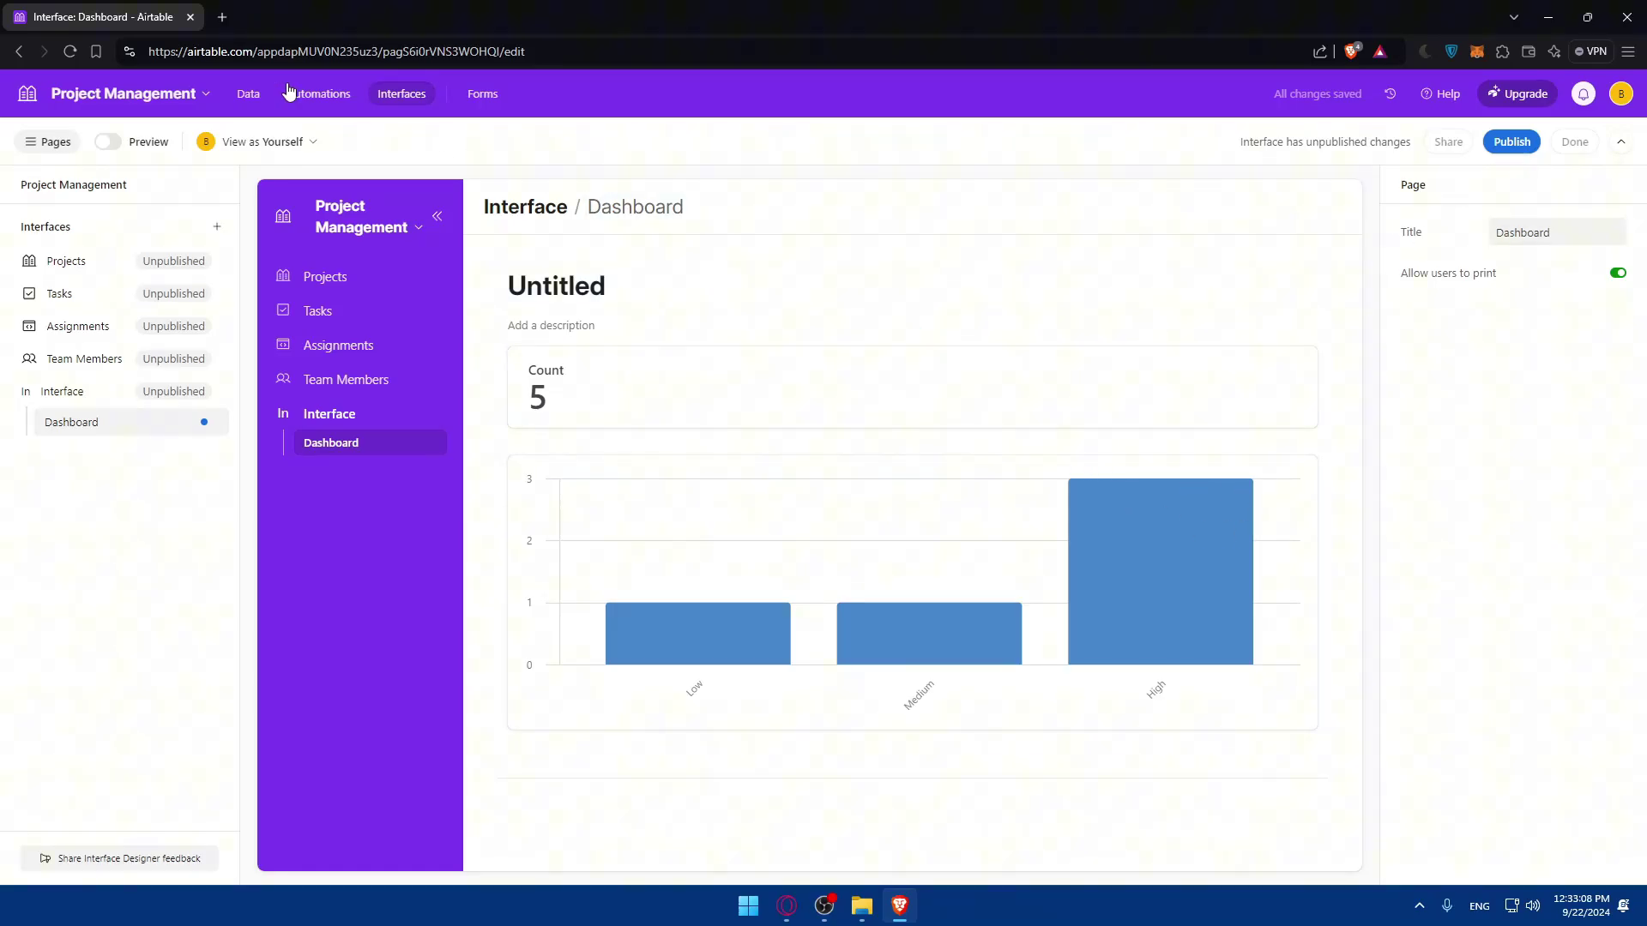
click(221, 17)
click(190, 17)
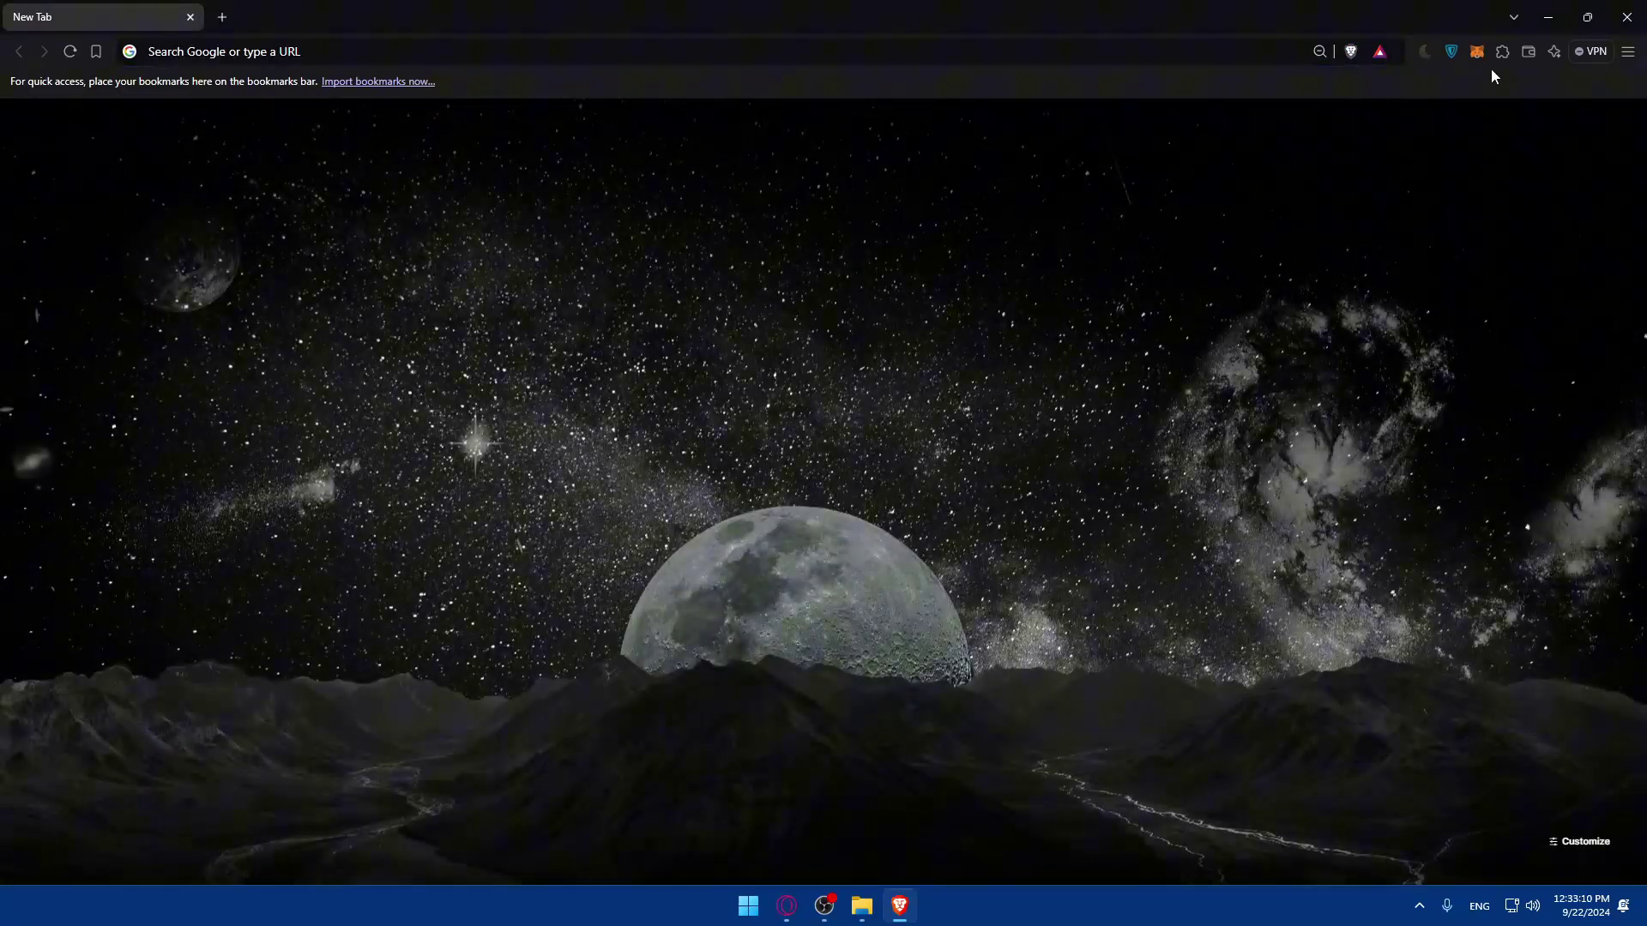
click(1548, 18)
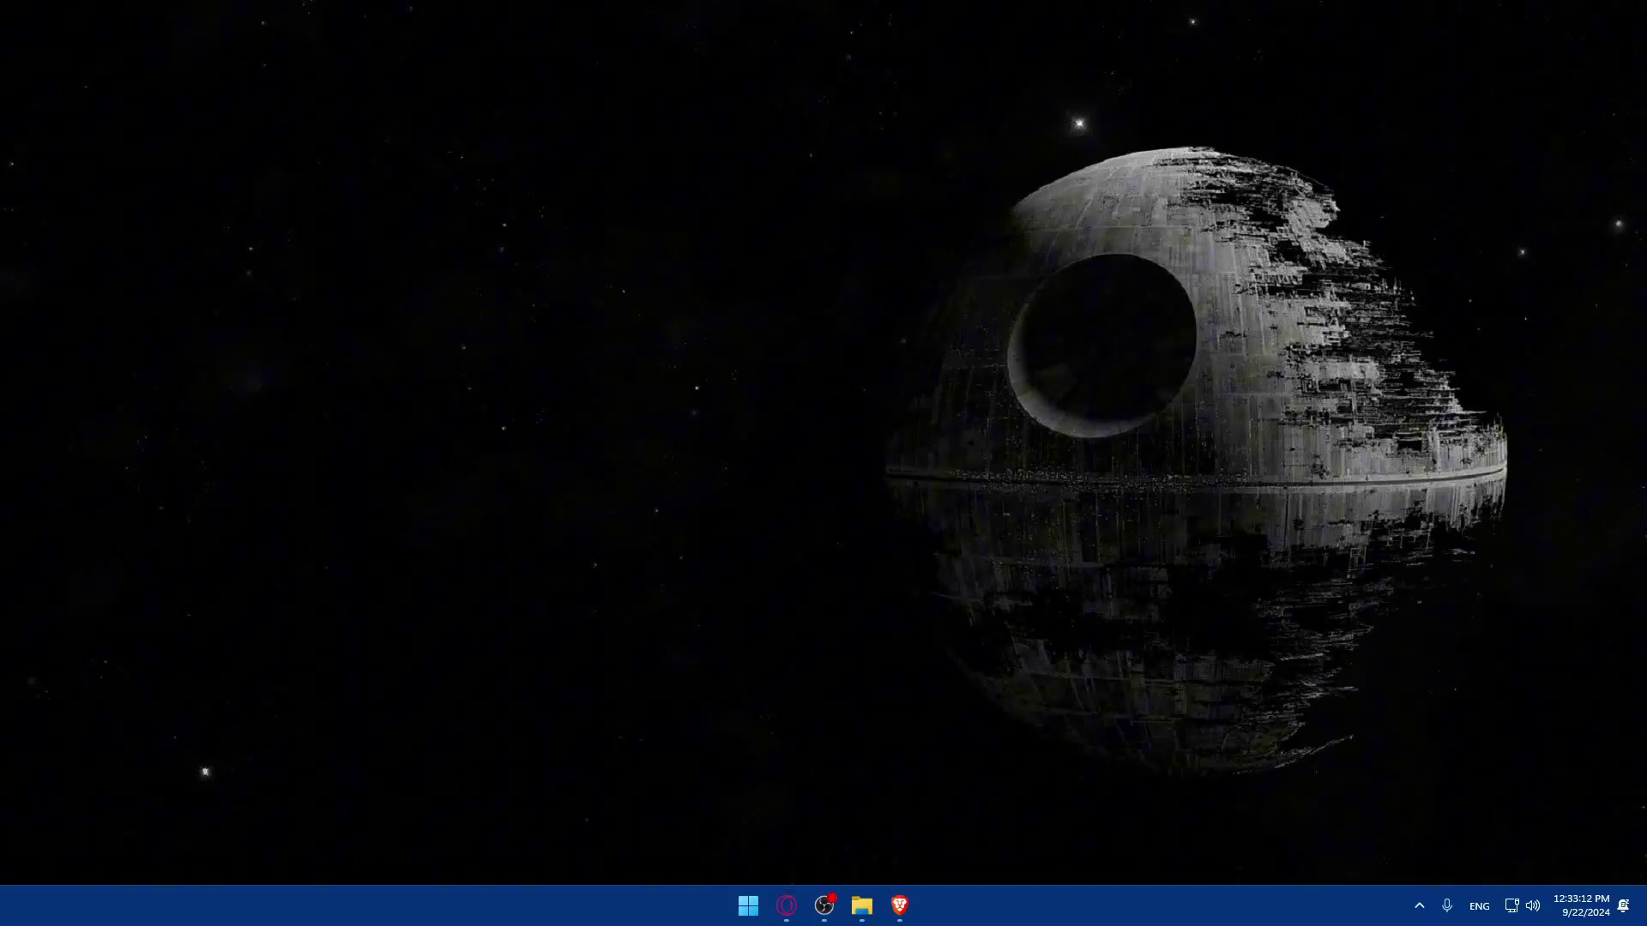